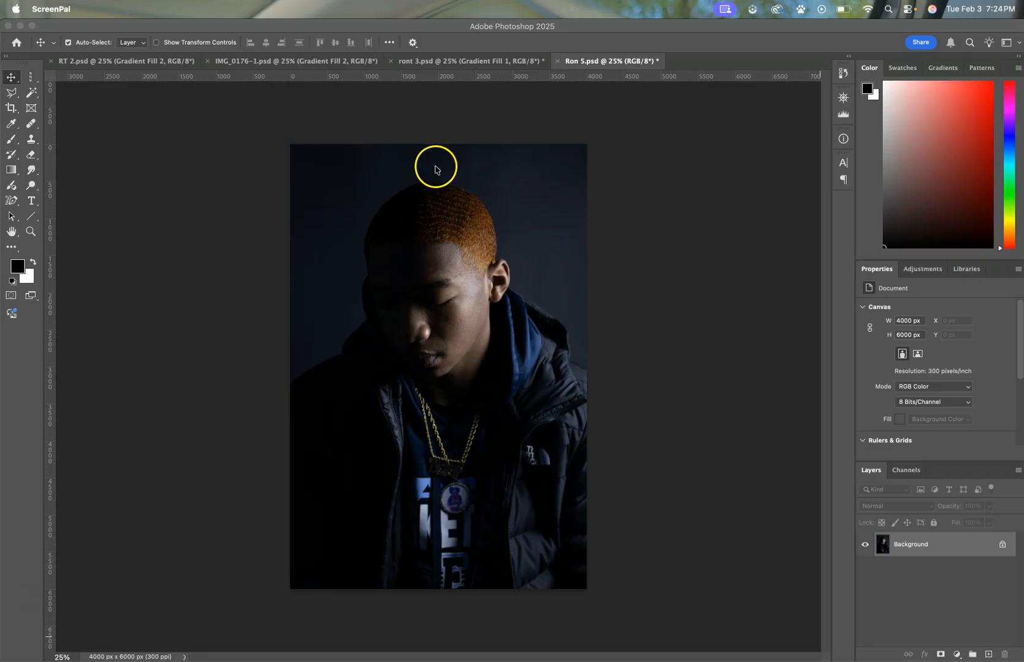
# Compare the finished edits in RT 2.psd, IMG_0176-1.psd and ront 3.psd, and return to the unedited Ron 5.psd portrait.
pyautogui.click(136, 63)
pyautogui.click(132, 64)
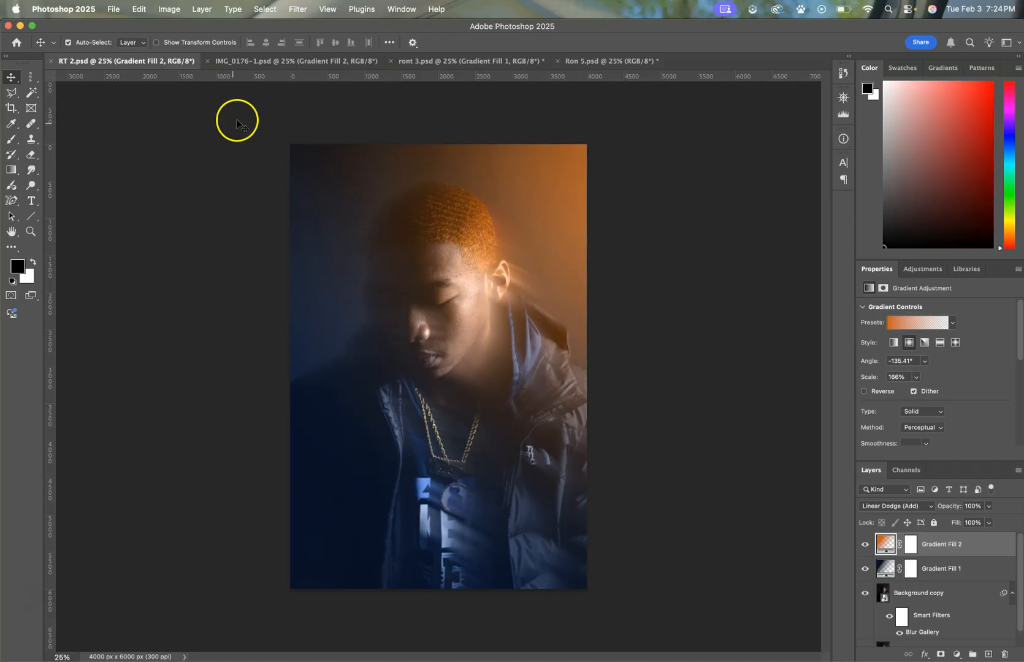
pyautogui.click(329, 63)
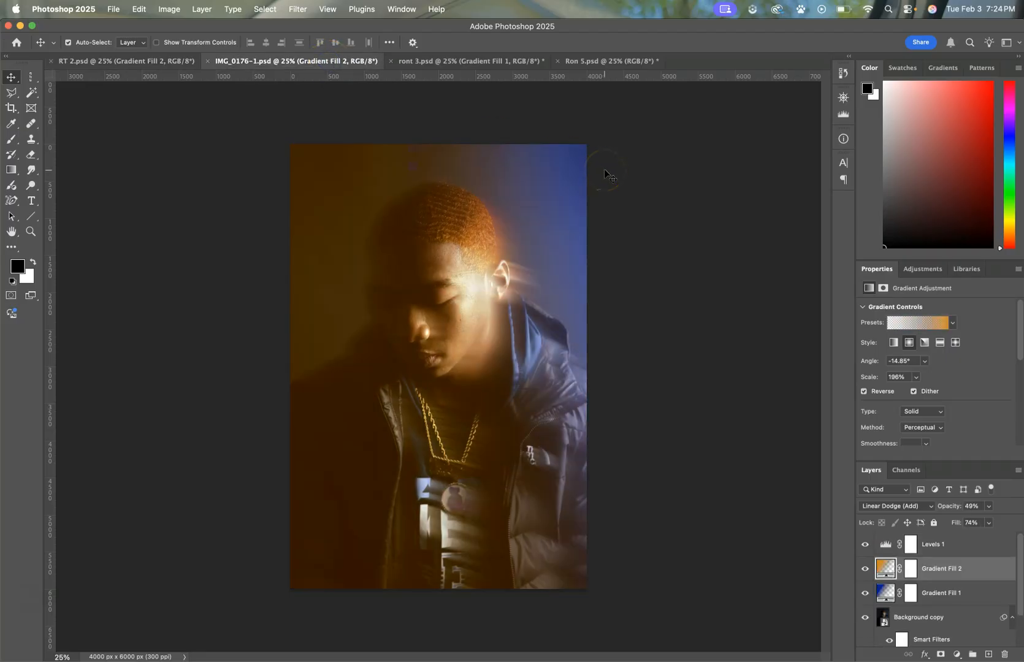
pyautogui.click(475, 63)
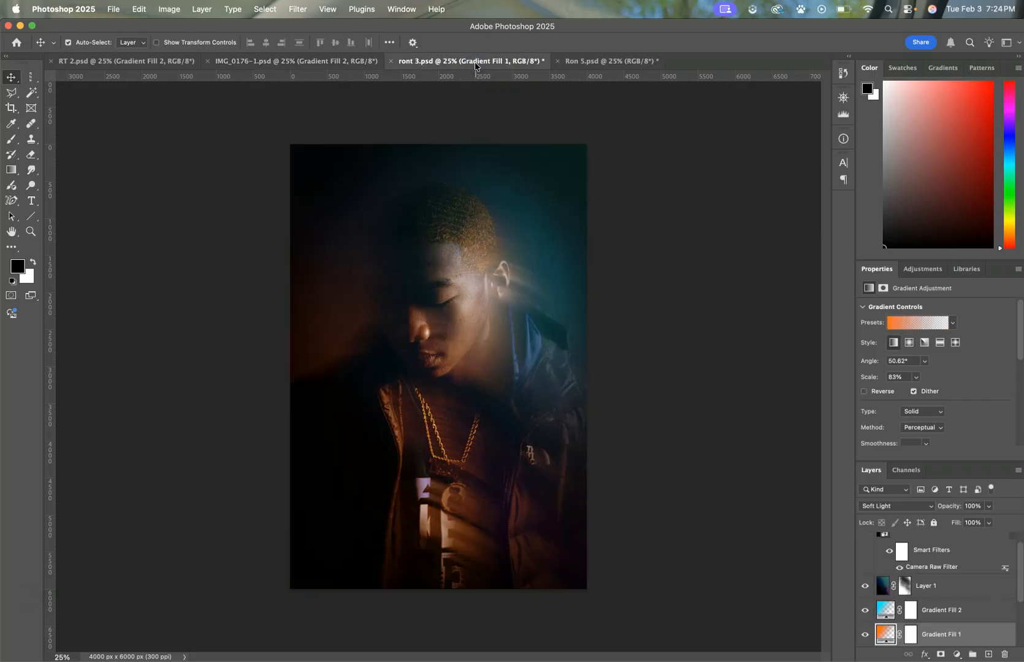
pyautogui.click(160, 61)
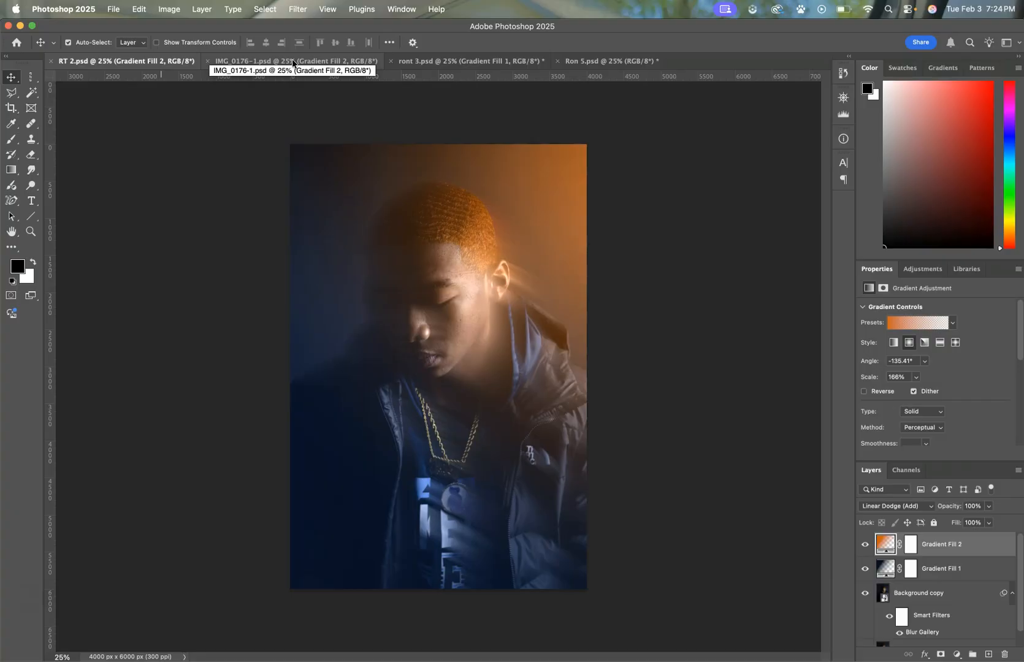
pyautogui.click(292, 59)
pyautogui.click(437, 68)
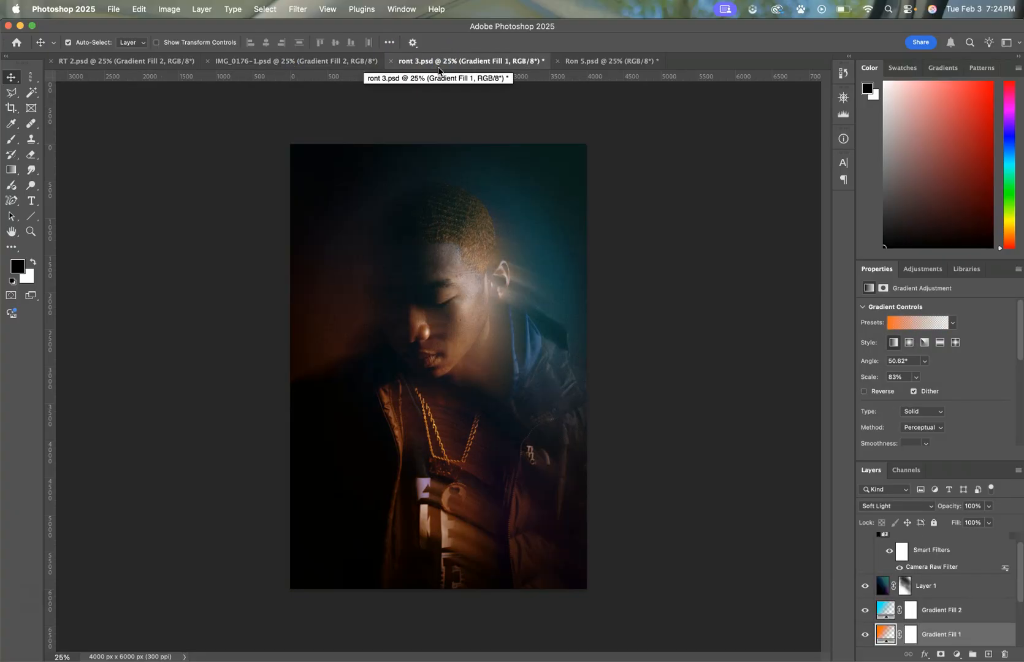
pyautogui.click(707, 126)
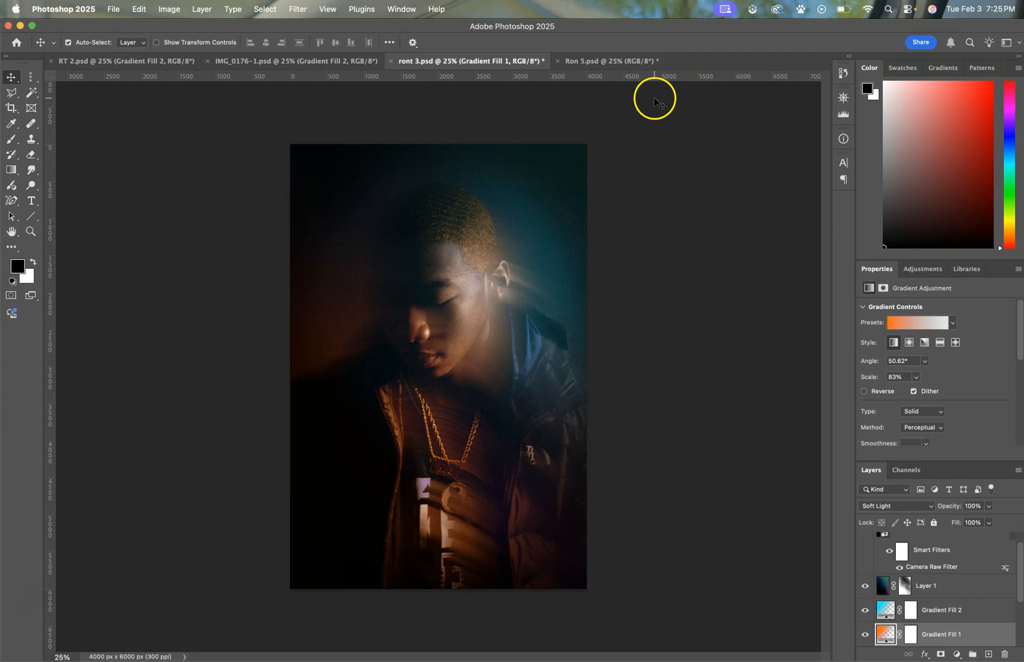
pyautogui.click(613, 62)
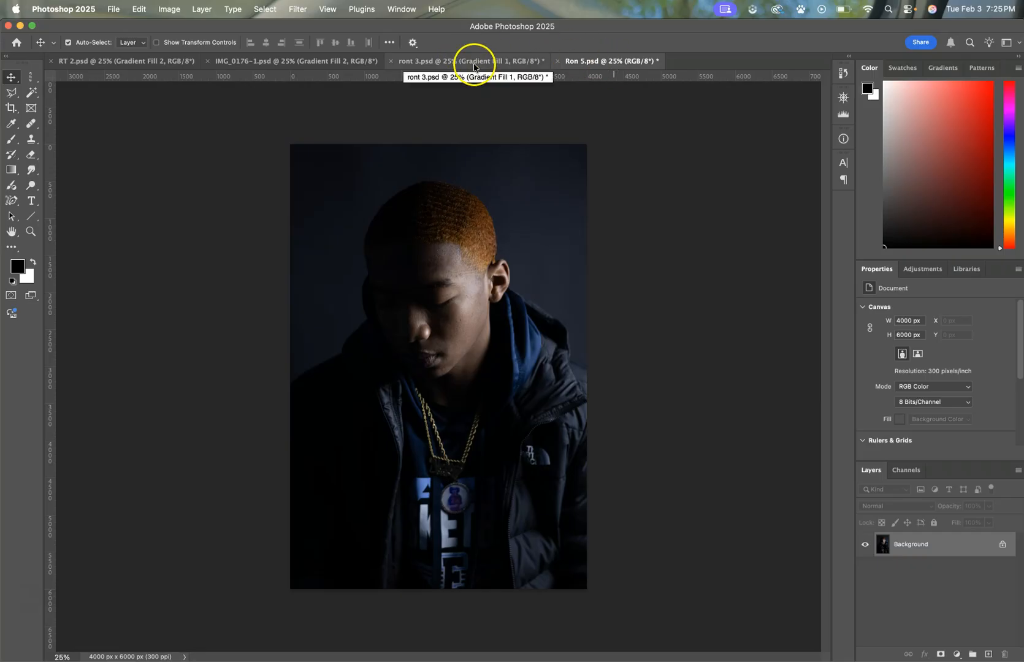
# Duplicate the Background layer and convert the copy to a smart object.
pyautogui.moveTo(981, 544); pyautogui.dragTo(988, 656)
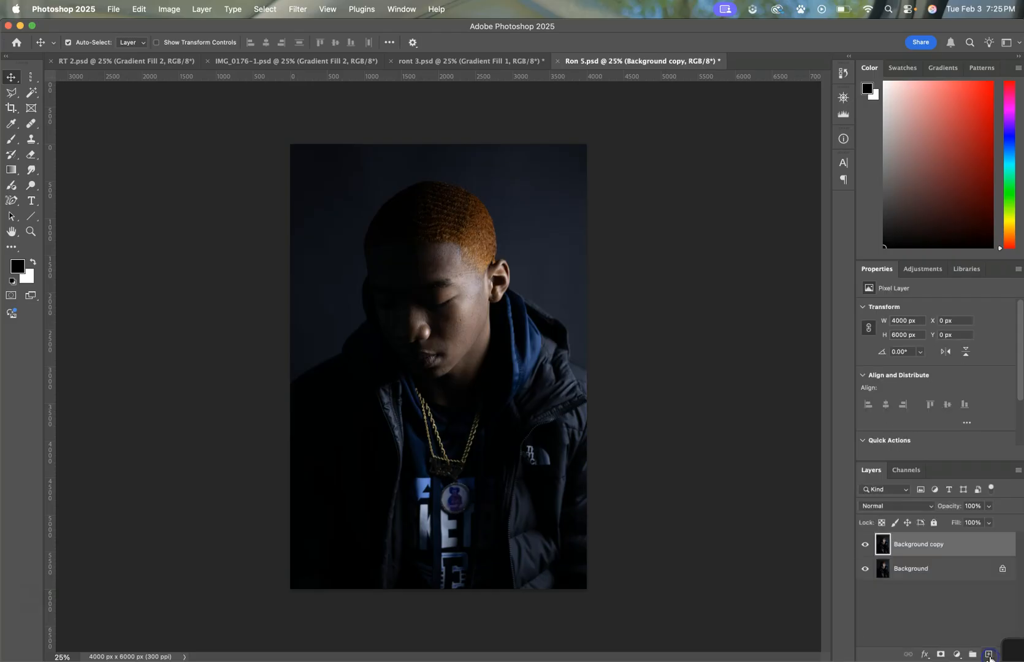
pyautogui.rightClick(950, 544)
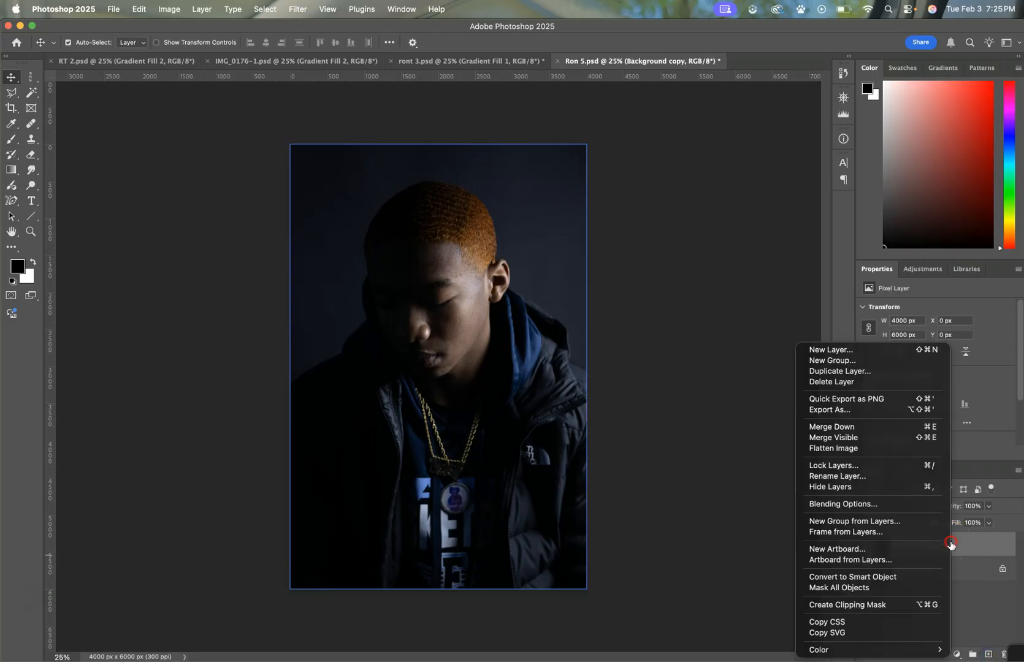
pyautogui.click(923, 577)
pyautogui.click(906, 549)
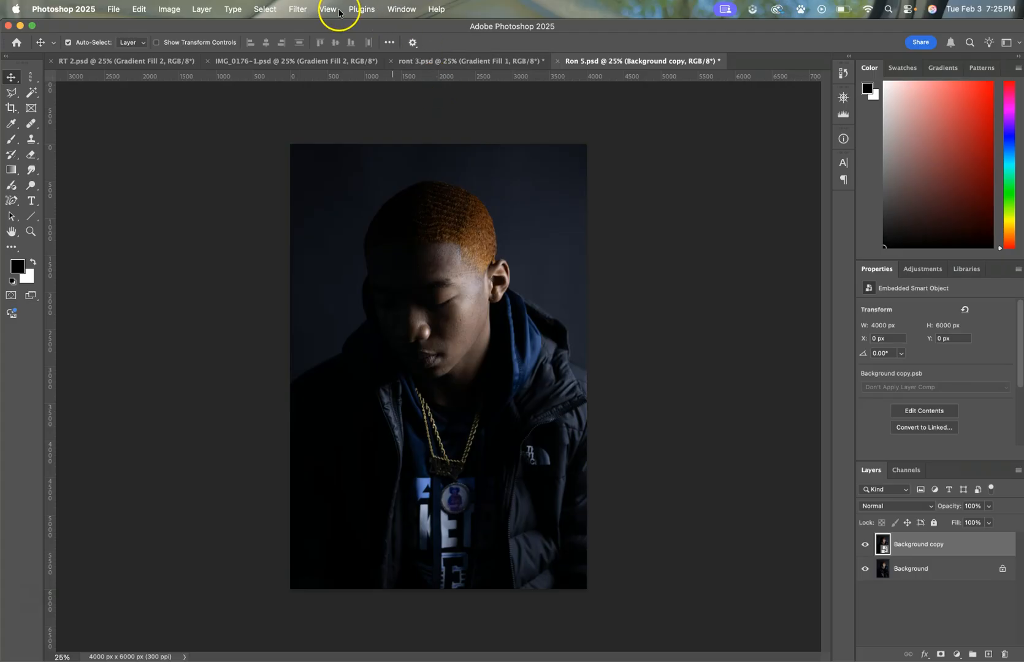
# Start a Path Blur on the Background copy, stretching its path from shoulder to shoulder and arching the middle up across the face.
pyautogui.click(297, 8)
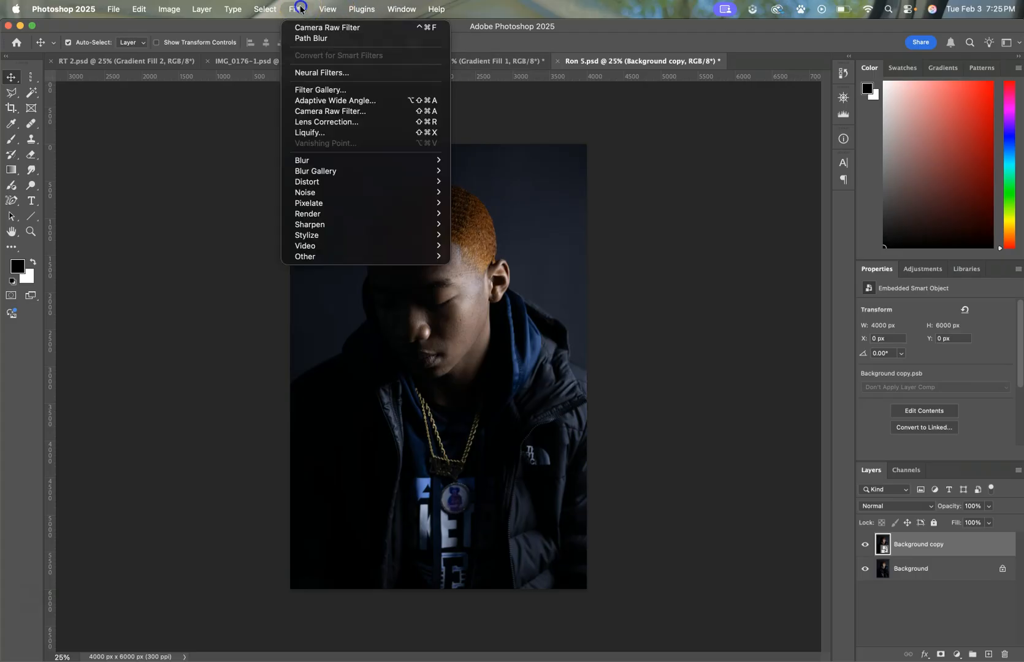
pyautogui.click(299, 7)
pyautogui.click(298, 8)
pyautogui.moveTo(324, 175)
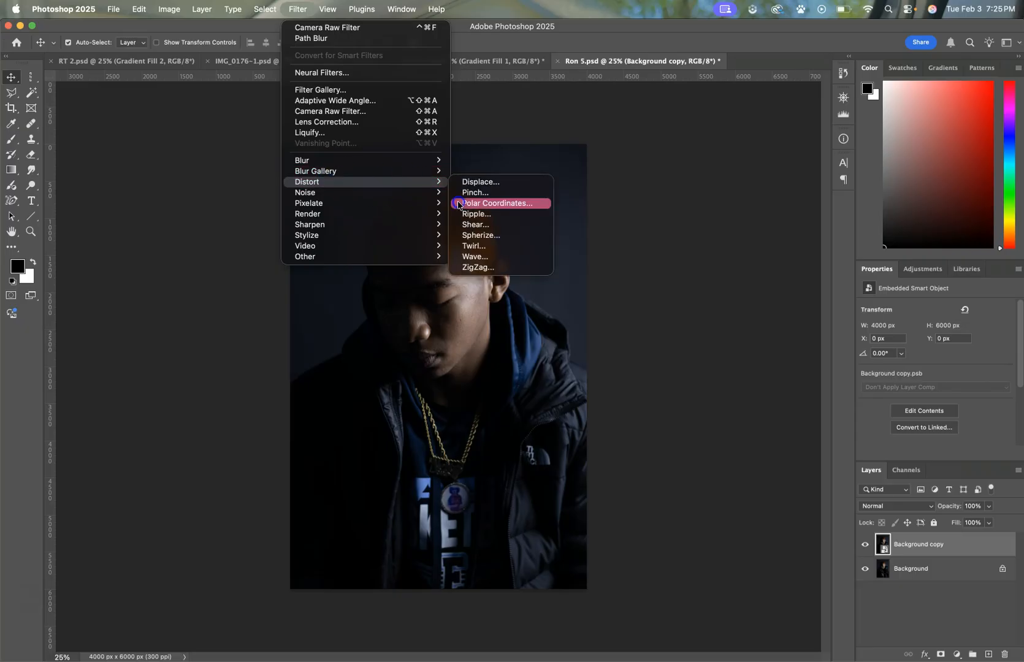
pyautogui.moveTo(407, 178)
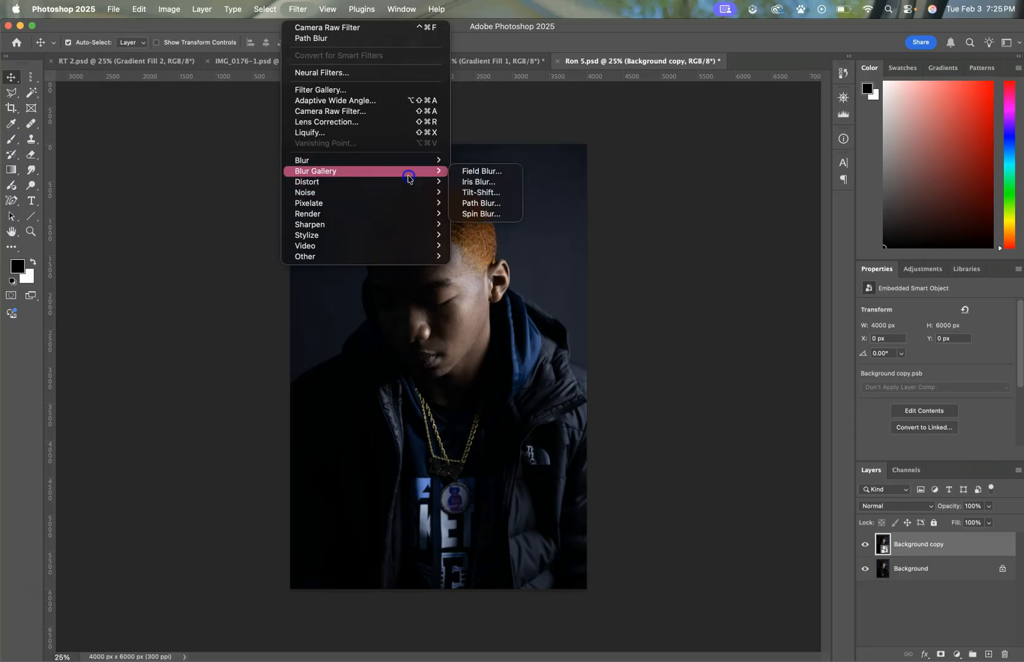
pyautogui.click(470, 203)
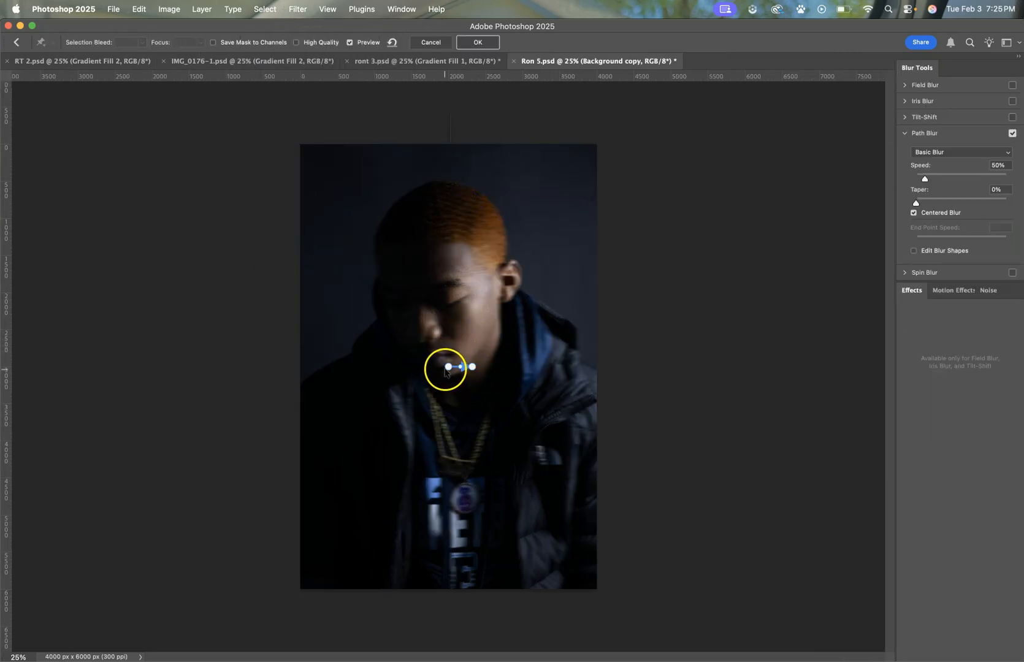
pyautogui.click(448, 366)
pyautogui.moveTo(382, 361); pyautogui.dragTo(358, 346)
pyautogui.moveTo(473, 363); pyautogui.dragTo(574, 390)
pyautogui.click(463, 366)
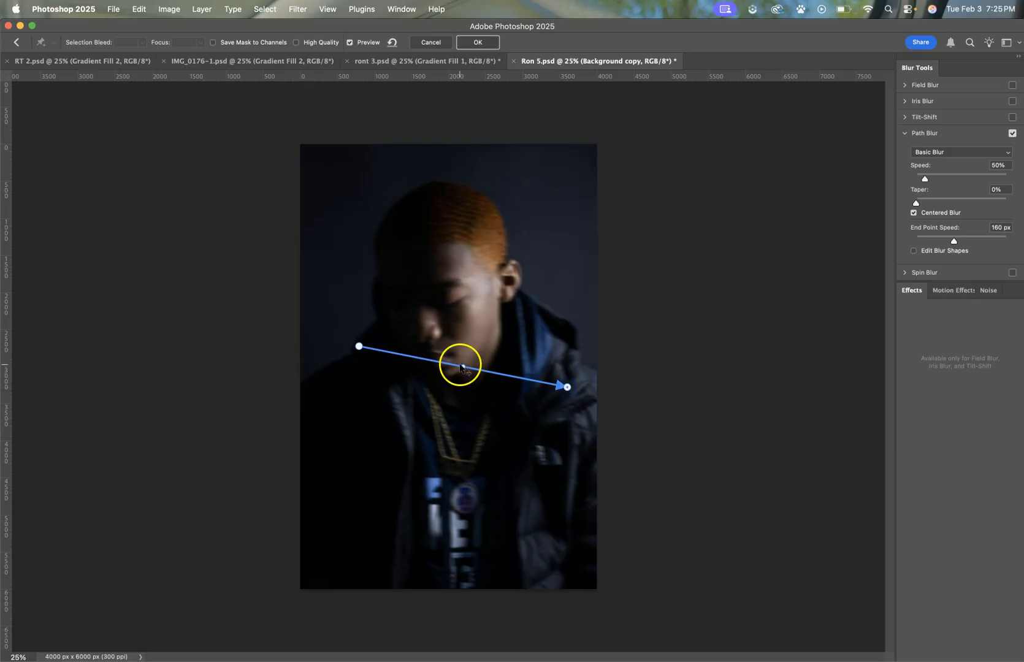
pyautogui.moveTo(464, 366); pyautogui.dragTo(479, 326)
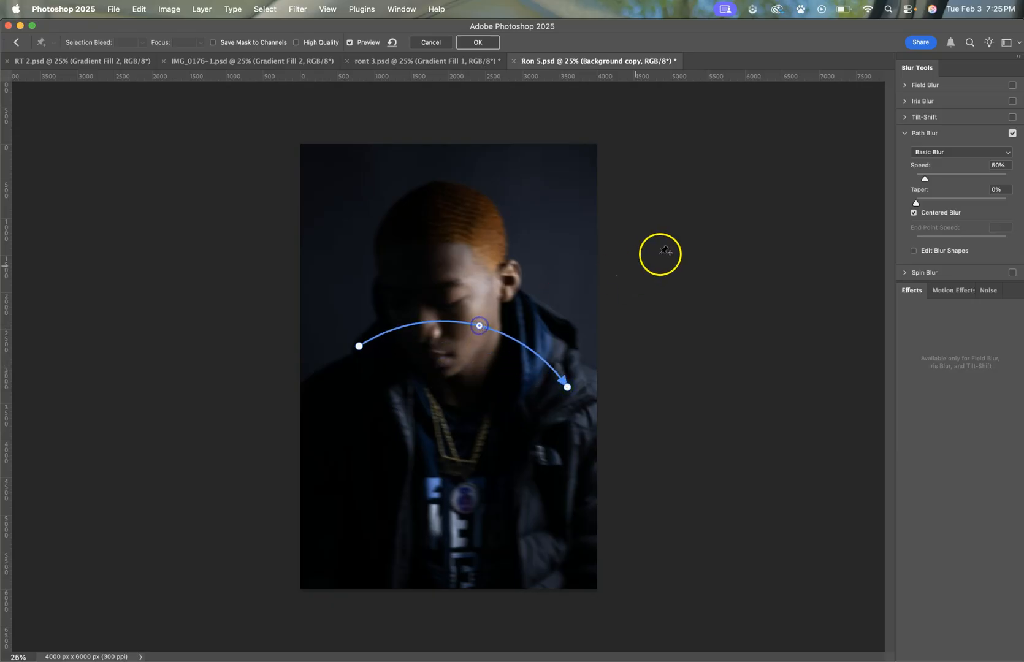
# Set the path blur's speed to 444% and taper to 23%, with Centered Blur turned off.
pyautogui.moveTo(924, 179); pyautogui.dragTo(988, 178)
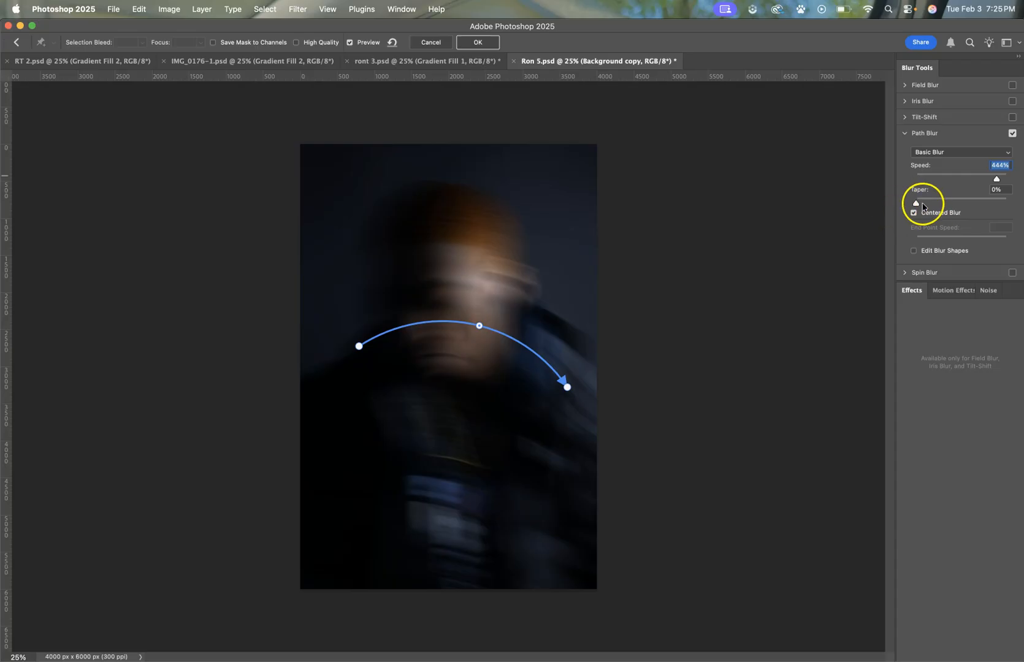
pyautogui.click(914, 213)
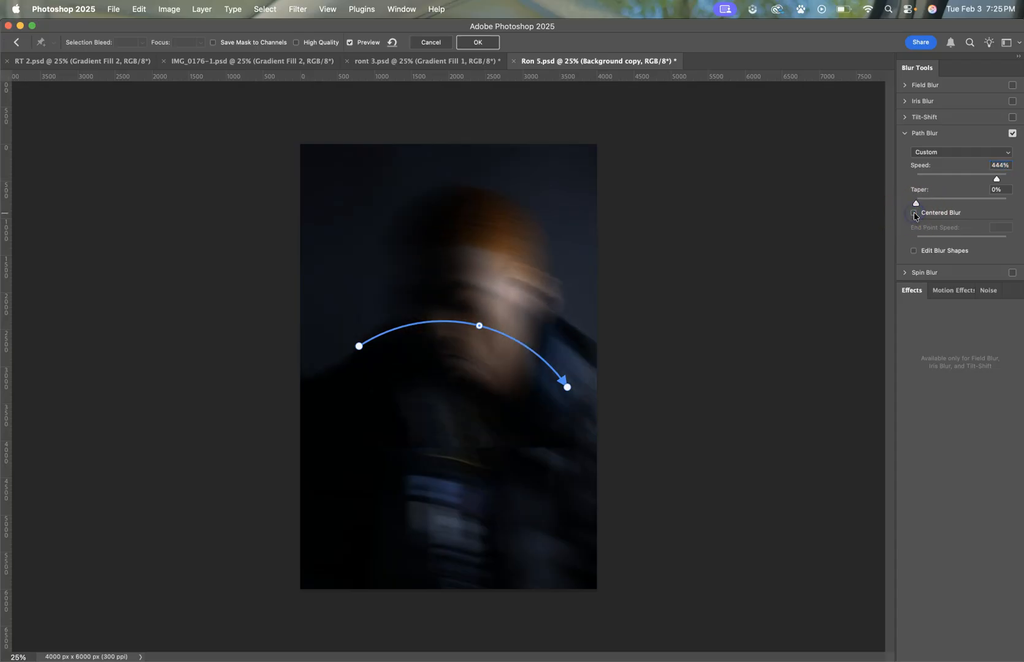
pyautogui.moveTo(916, 204); pyautogui.dragTo(973, 203)
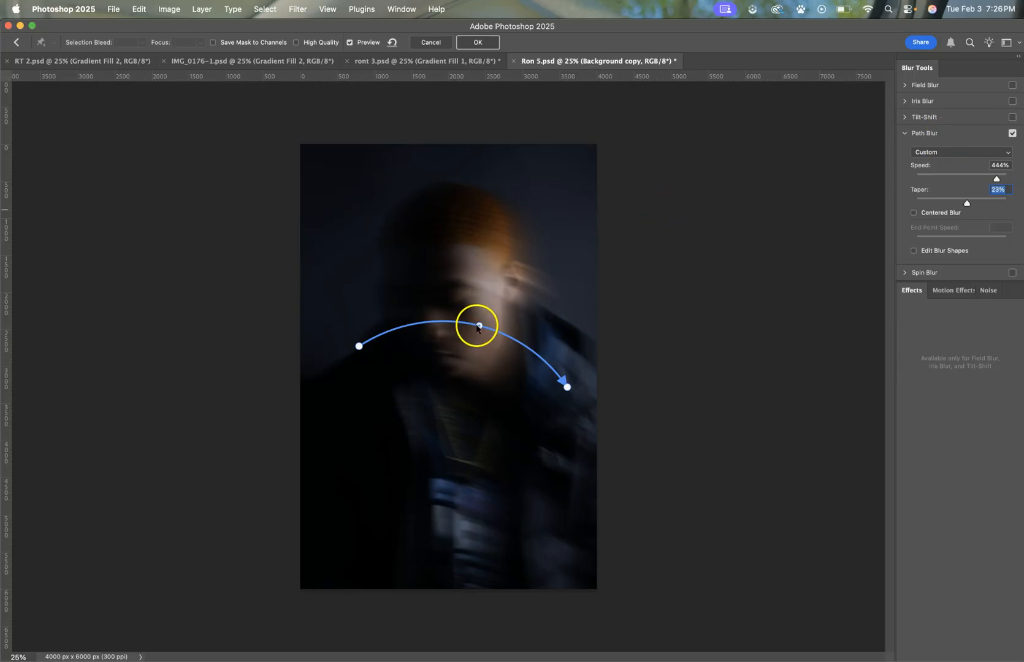
# Shift the blur path's midpoint and starting point outward, away from its arrow end, and apply the blur.
pyautogui.moveTo(476, 324); pyautogui.dragTo(443, 314)
pyautogui.moveTo(366, 348); pyautogui.dragTo(330, 338)
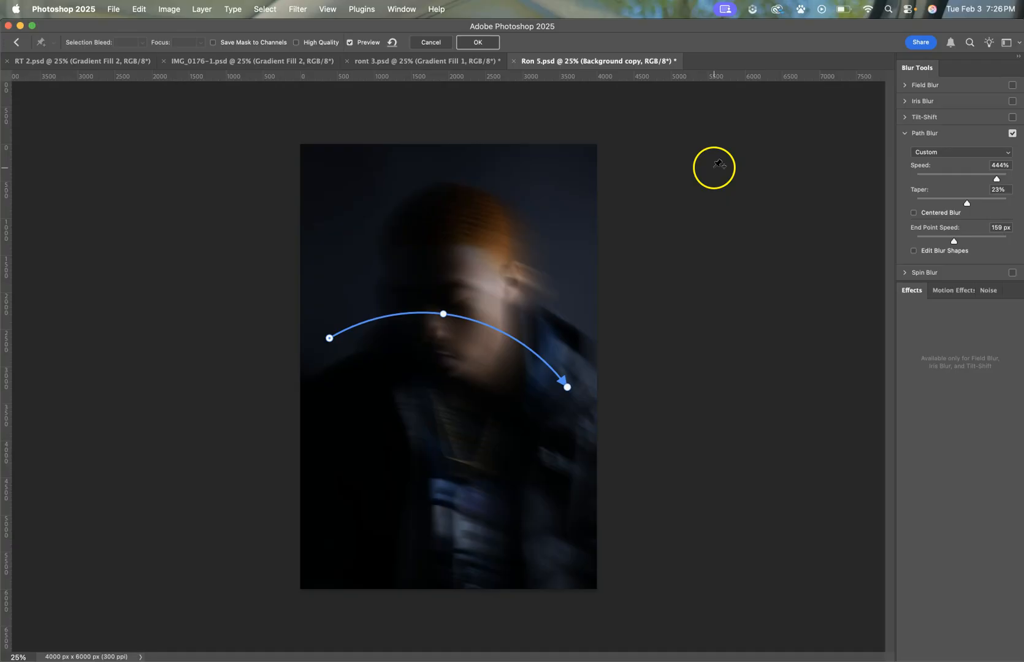
pyautogui.click(493, 42)
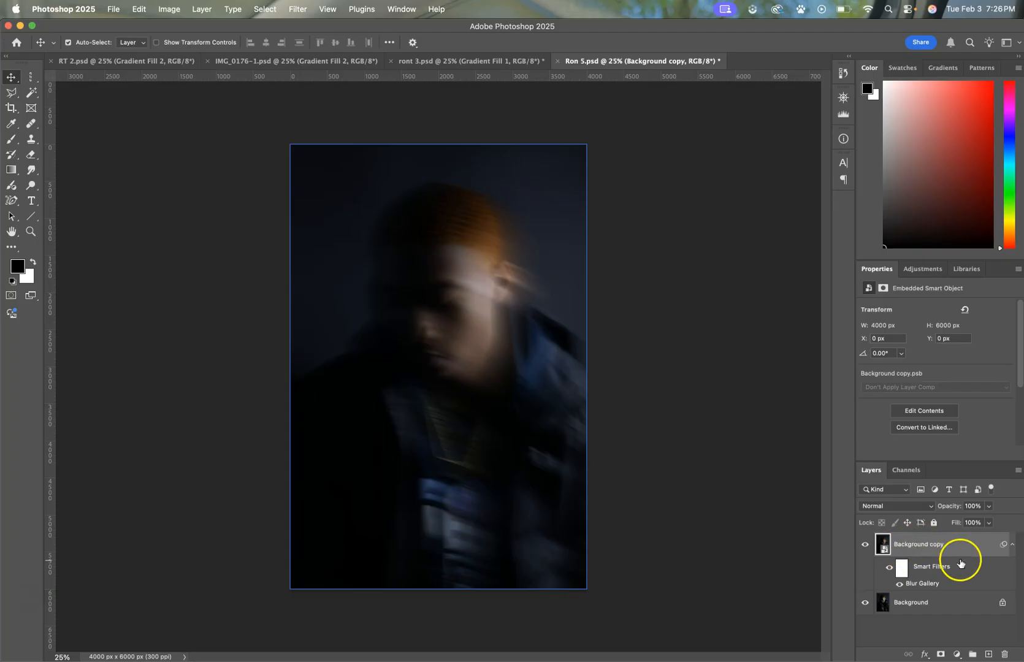
# Change the blurred Background copy layer's blend mode to Lighten.
pyautogui.click(888, 506)
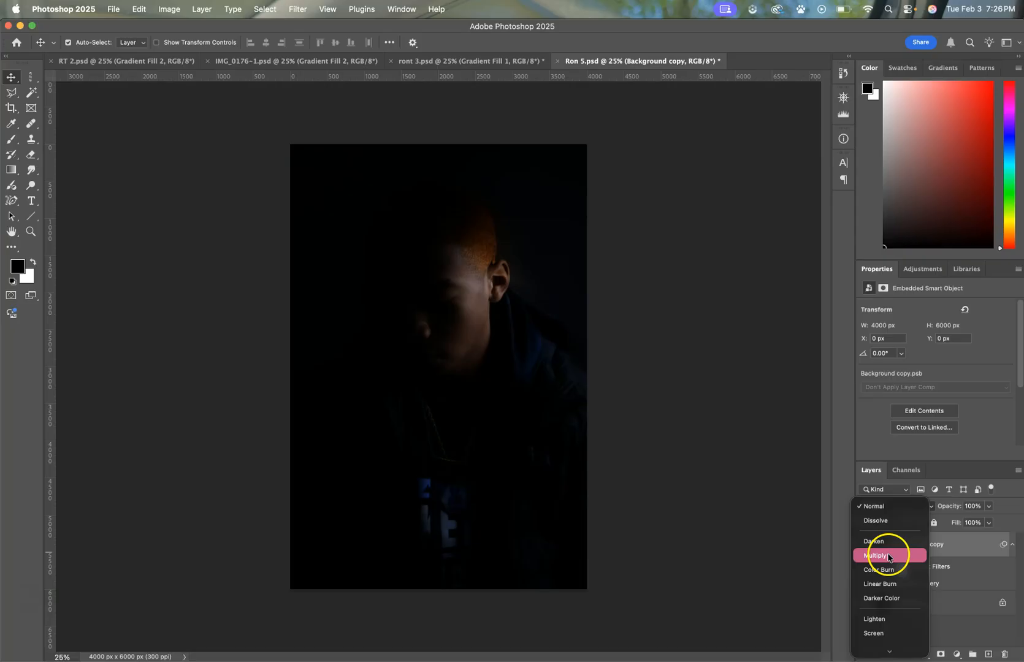
pyautogui.scroll(-2, 888, 581)
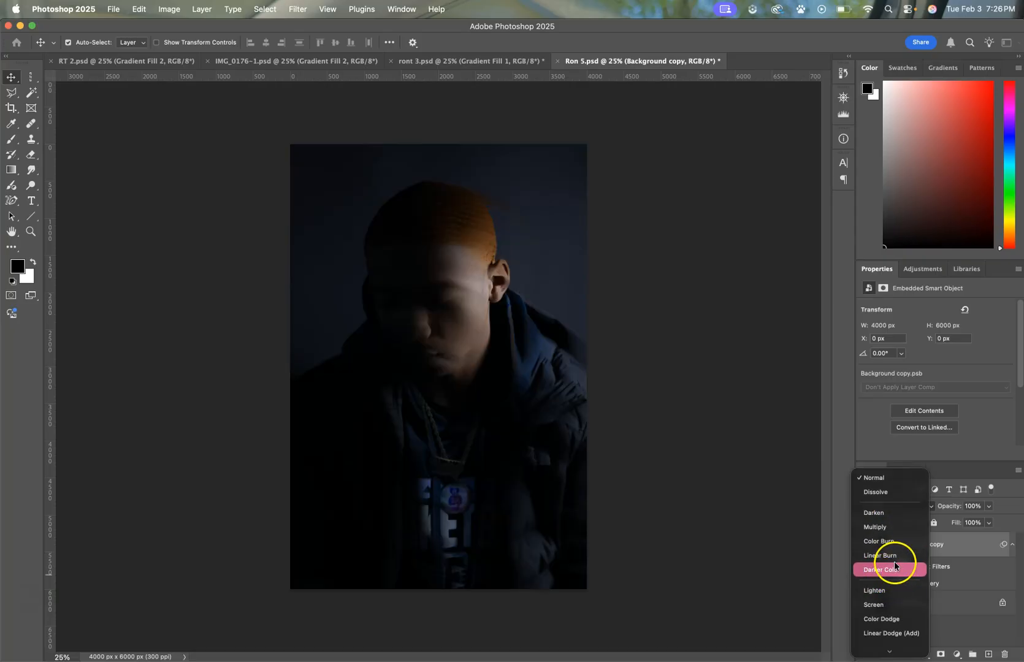
pyautogui.scroll(-3, 893, 559)
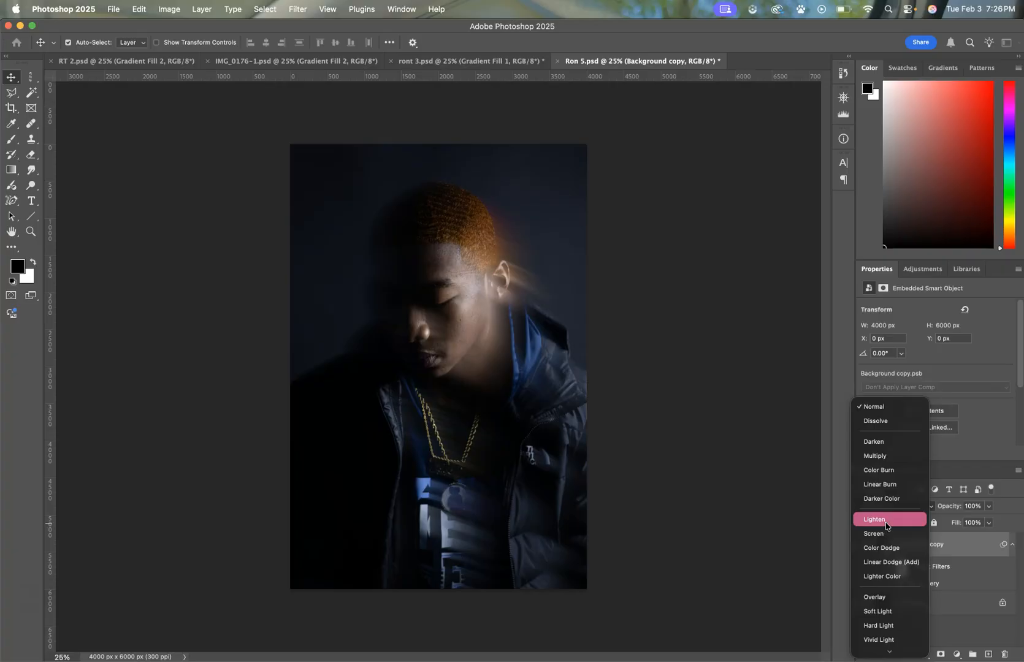
pyautogui.click(887, 532)
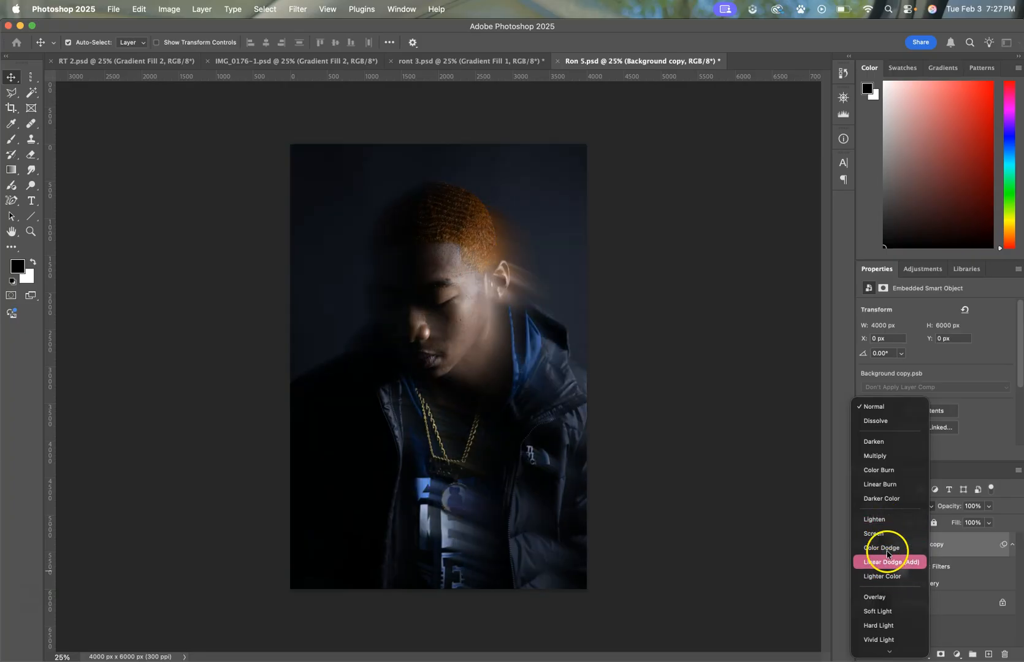
pyautogui.click(880, 521)
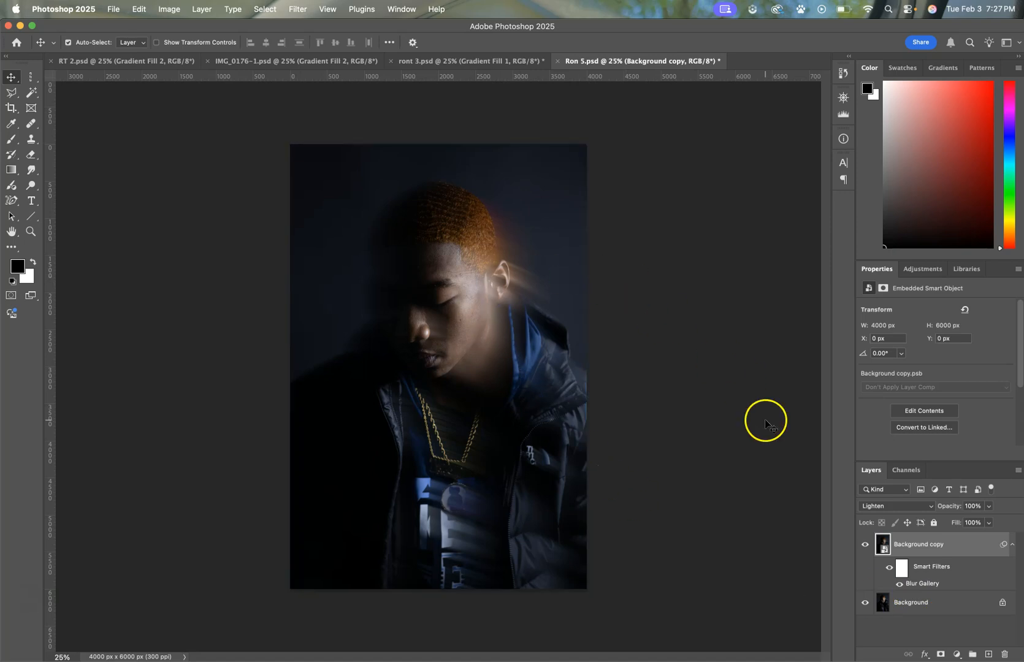
# Reopen the Blur Gallery smart filter and reshape the path with extra points into an S-curve, dipping at the mouth and rising beside the neck.
pyautogui.doubleClick(931, 584)
pyautogui.moveTo(432, 317); pyautogui.dragTo(454, 333)
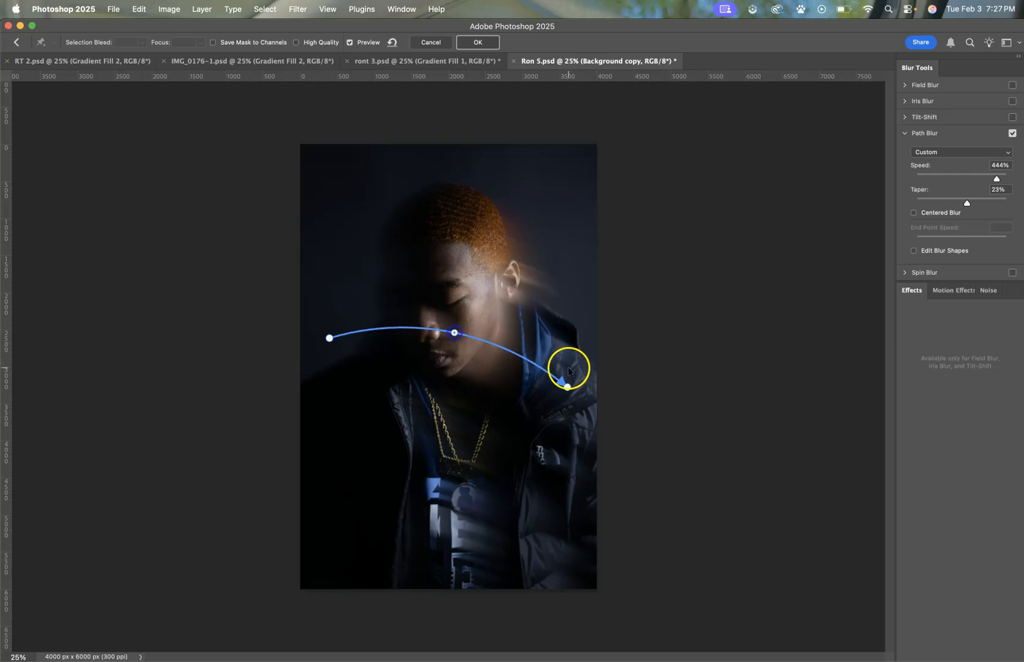
pyautogui.moveTo(566, 386); pyautogui.dragTo(567, 304)
pyautogui.click(503, 323)
pyautogui.moveTo(502, 327)
pyautogui.mouseDown()
pyautogui.moveTo(509, 348)
pyautogui.moveTo(504, 317)
pyautogui.mouseUp()
pyautogui.click(398, 334)
pyautogui.moveTo(398, 334); pyautogui.dragTo(462, 351)
pyautogui.click(454, 334)
pyautogui.click(568, 303)
pyautogui.moveTo(568, 303); pyautogui.dragTo(564, 329)
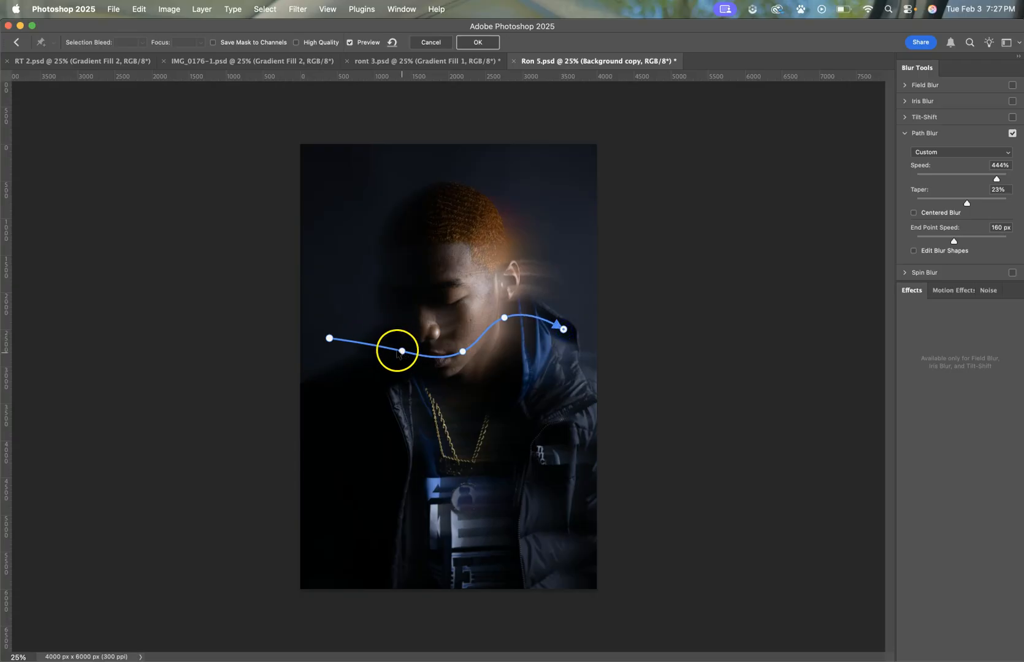
pyautogui.click(329, 337)
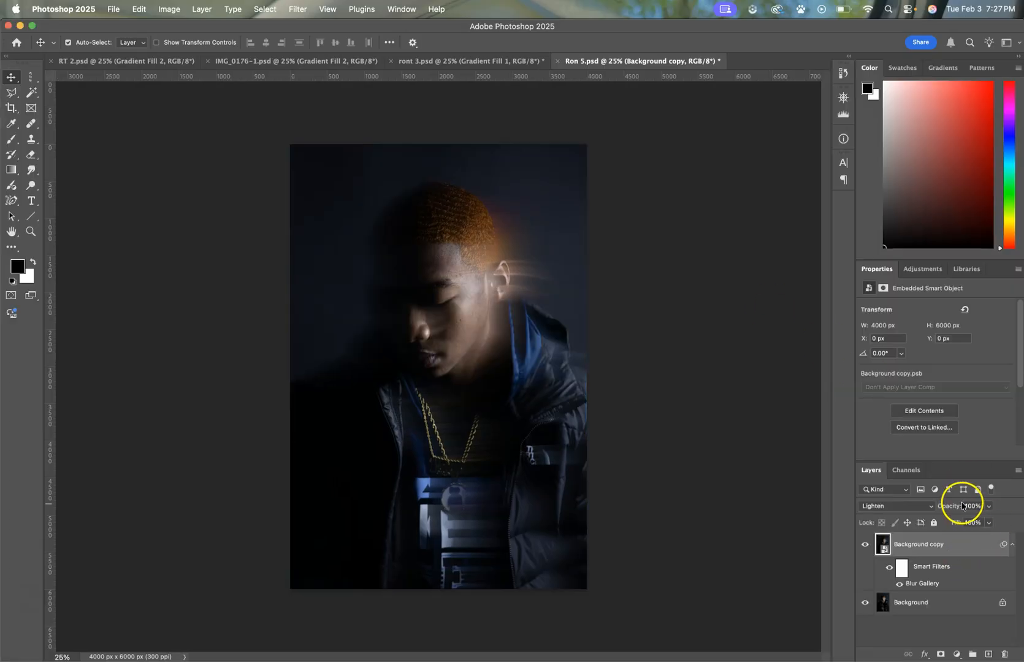
# Set the Background copy layer's opacity to 93% and its fill to 100%.
pyautogui.click(988, 506)
pyautogui.moveTo(982, 522); pyautogui.dragTo(979, 525)
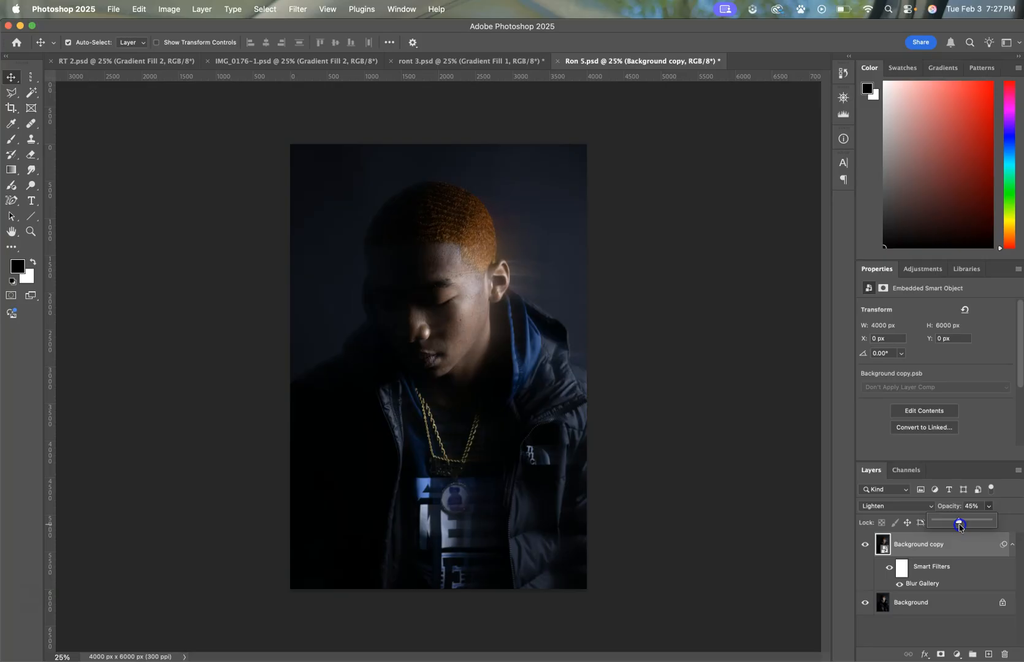
pyautogui.moveTo(972, 524); pyautogui.dragTo(986, 524)
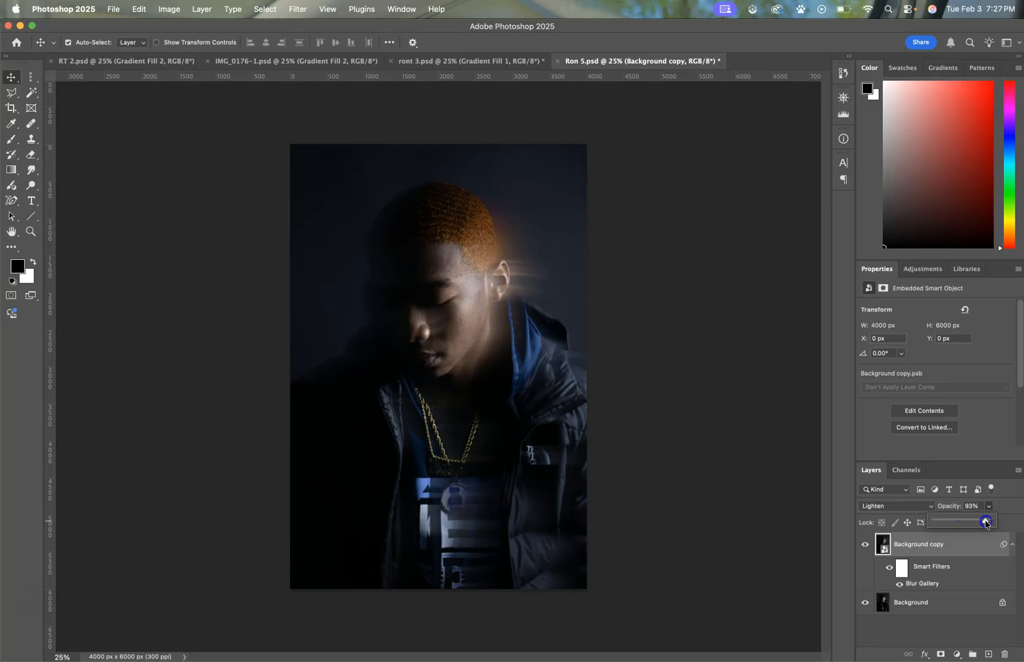
pyautogui.click(1005, 508)
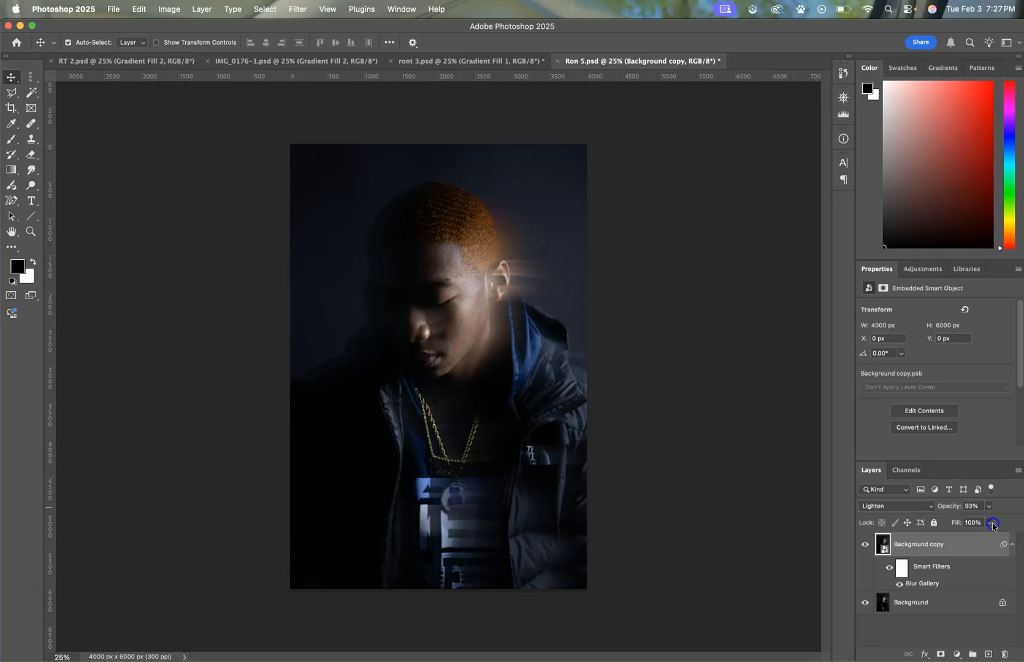
pyautogui.click(992, 523)
pyautogui.moveTo(983, 533); pyautogui.dragTo(1019, 538)
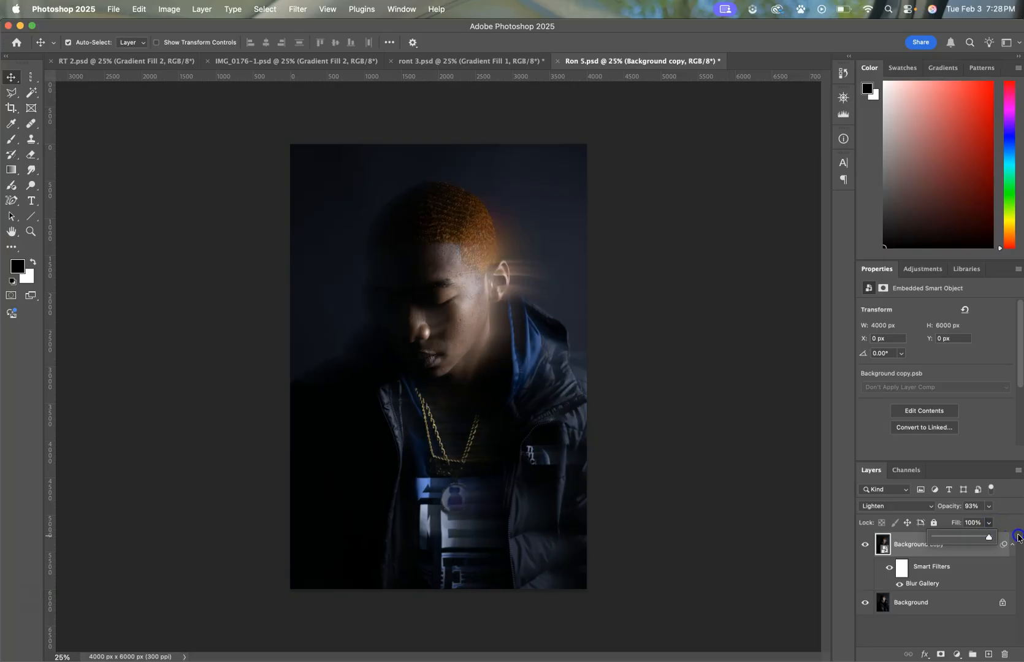
pyautogui.click(1011, 518)
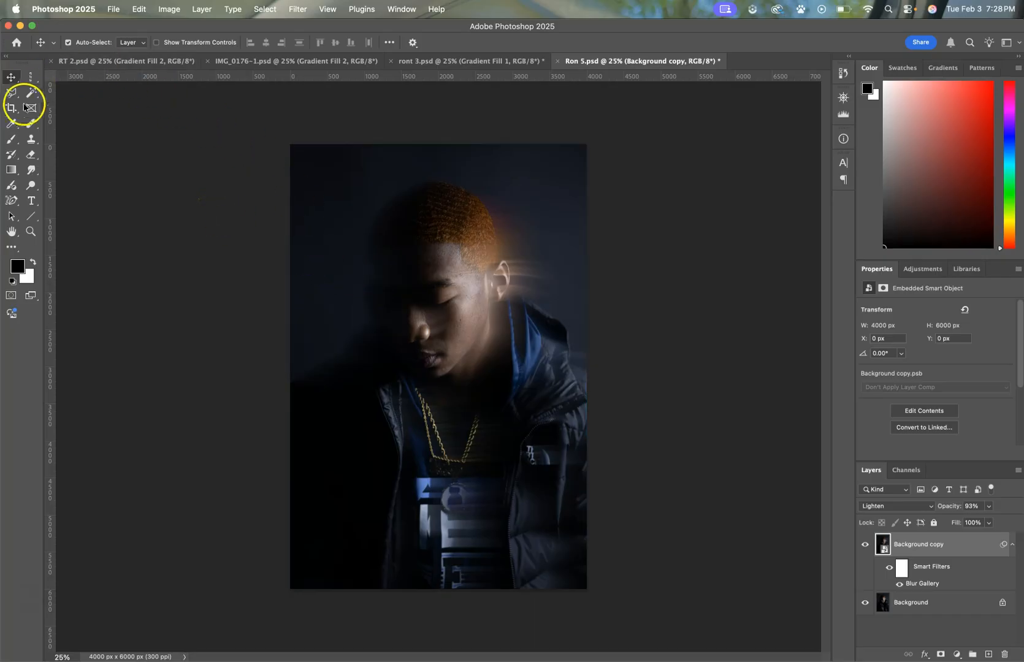
# Add a linear foreground-to-transparent gradient from the Basics presets, running from the photo's lower-left corner up to the subject's temple.
pyautogui.click(16, 172)
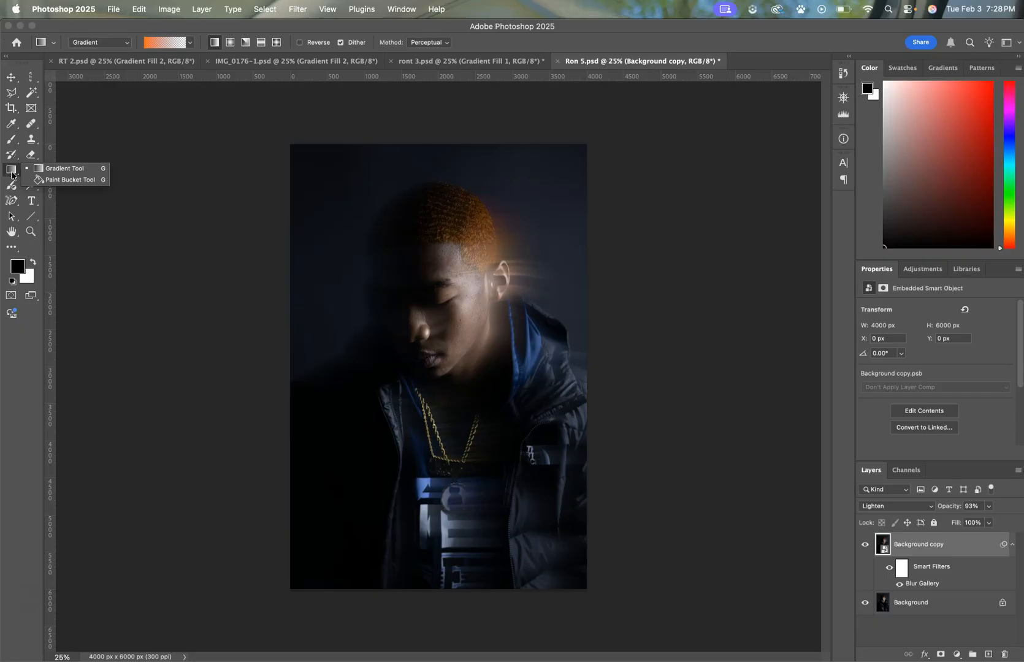
pyautogui.click(72, 171)
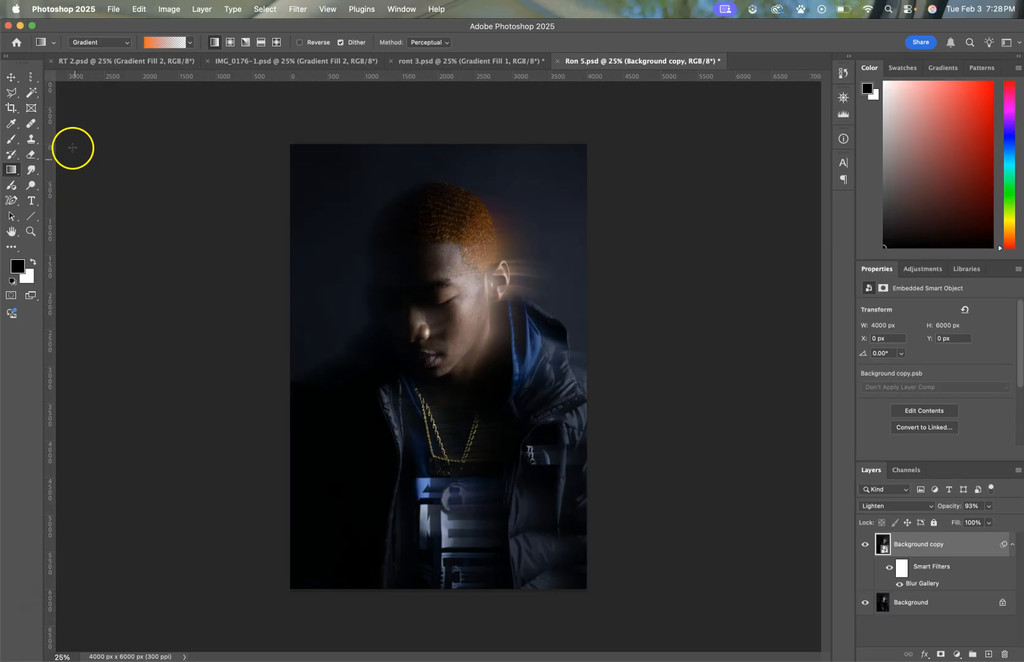
pyautogui.click(191, 43)
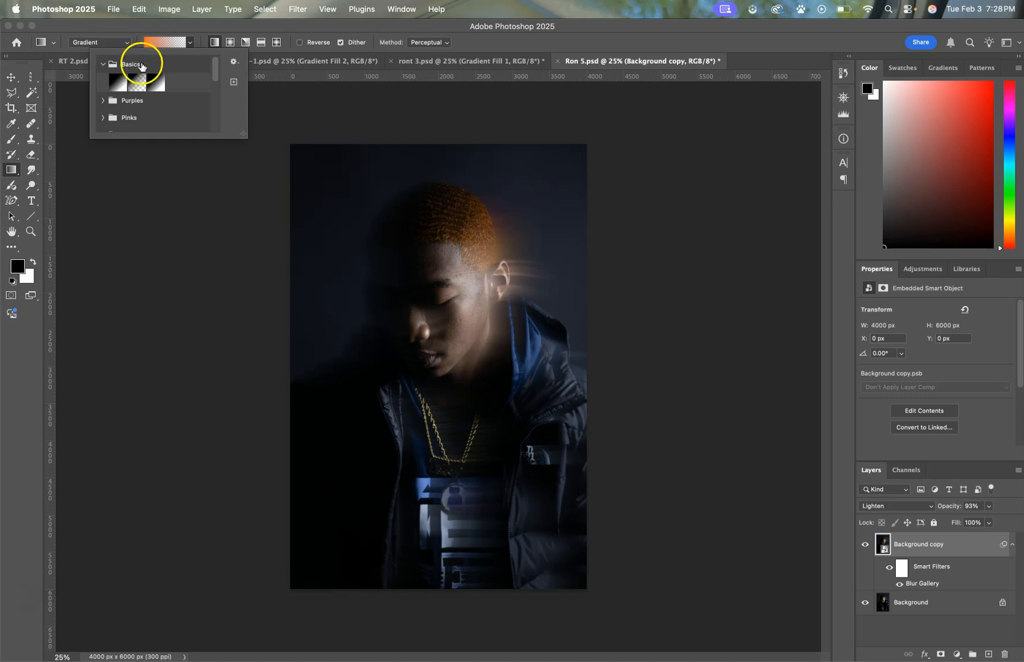
pyautogui.click(134, 78)
pyautogui.click(201, 36)
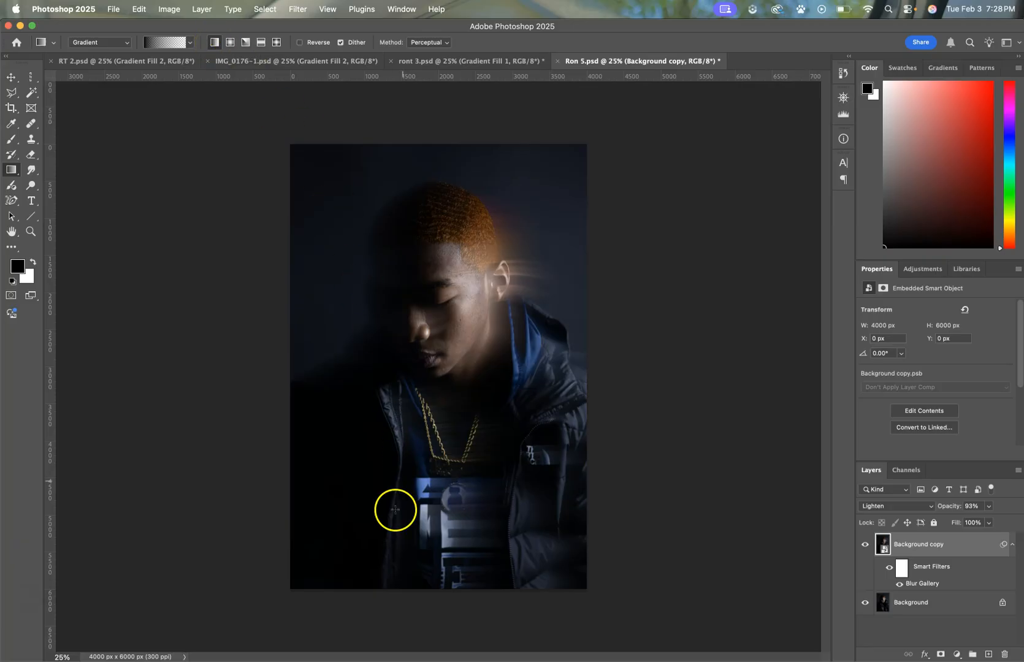
pyautogui.moveTo(319, 563); pyautogui.dragTo(476, 249)
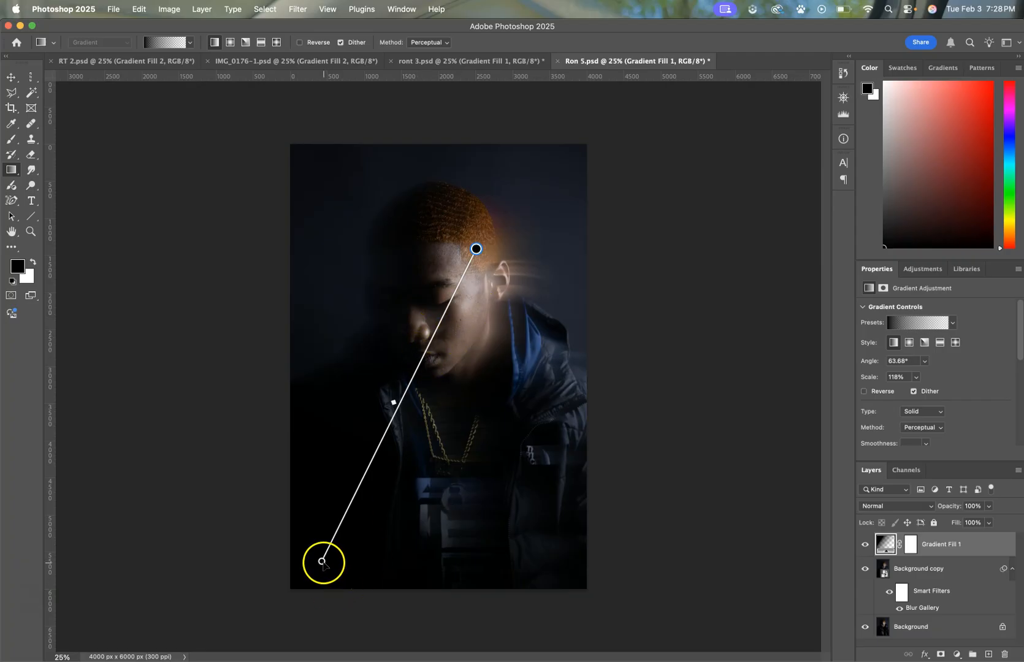
# Set the opaque colour stop of the new gradient fill to bright cyan #29fcff.
pyautogui.doubleClick(322, 561)
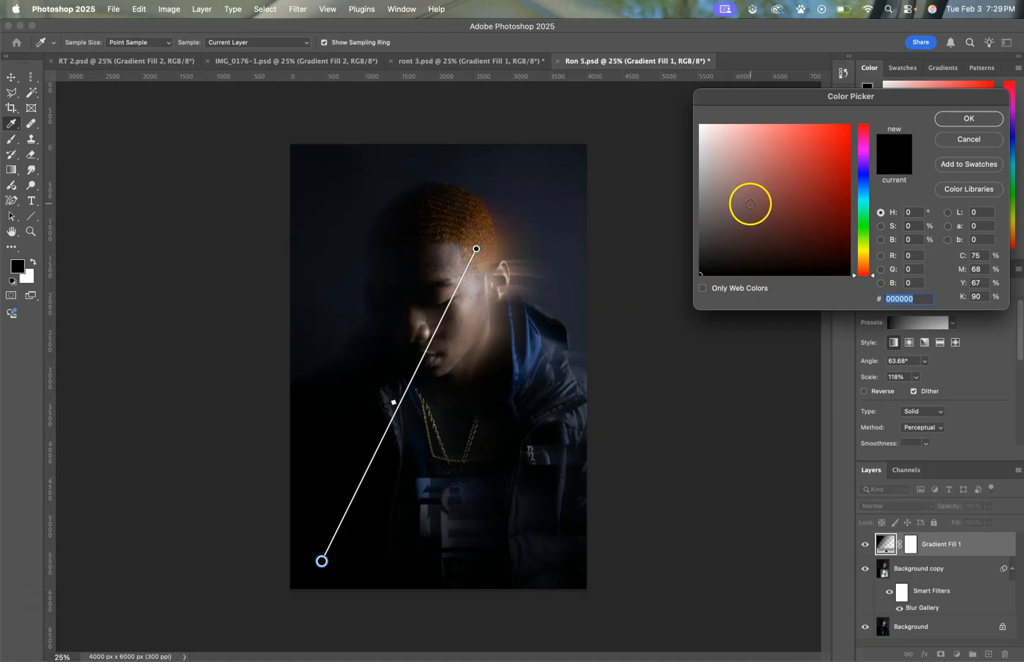
pyautogui.click(779, 199)
pyautogui.moveTo(779, 199); pyautogui.dragTo(827, 130)
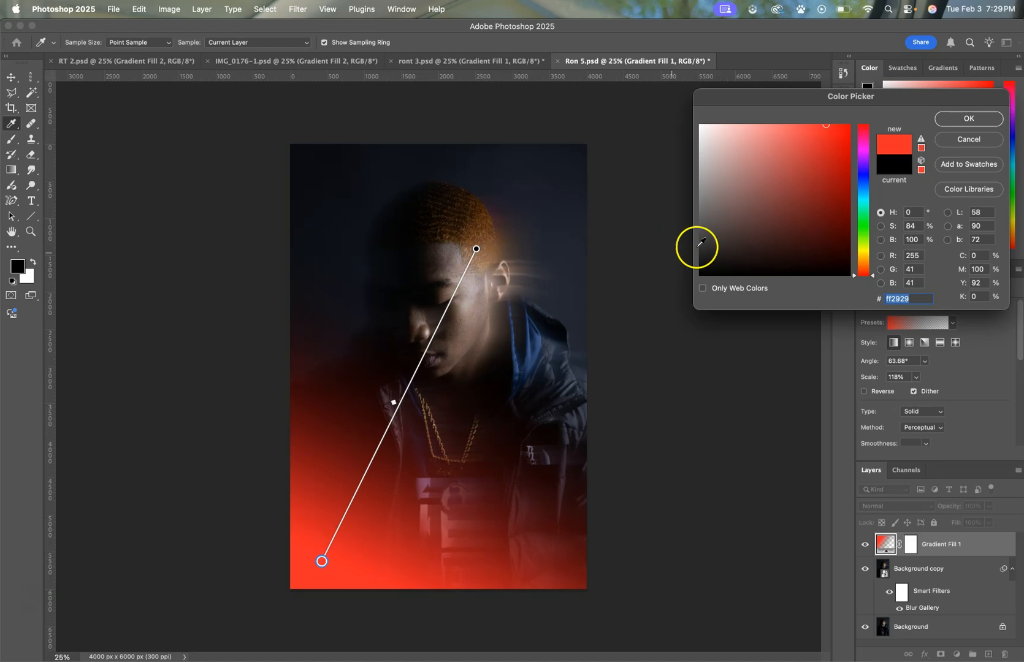
pyautogui.click(863, 182)
pyautogui.moveTo(864, 182)
pyautogui.mouseDown()
pyautogui.moveTo(863, 218)
pyautogui.moveTo(857, 184)
pyautogui.moveTo(857, 199)
pyautogui.mouseUp()
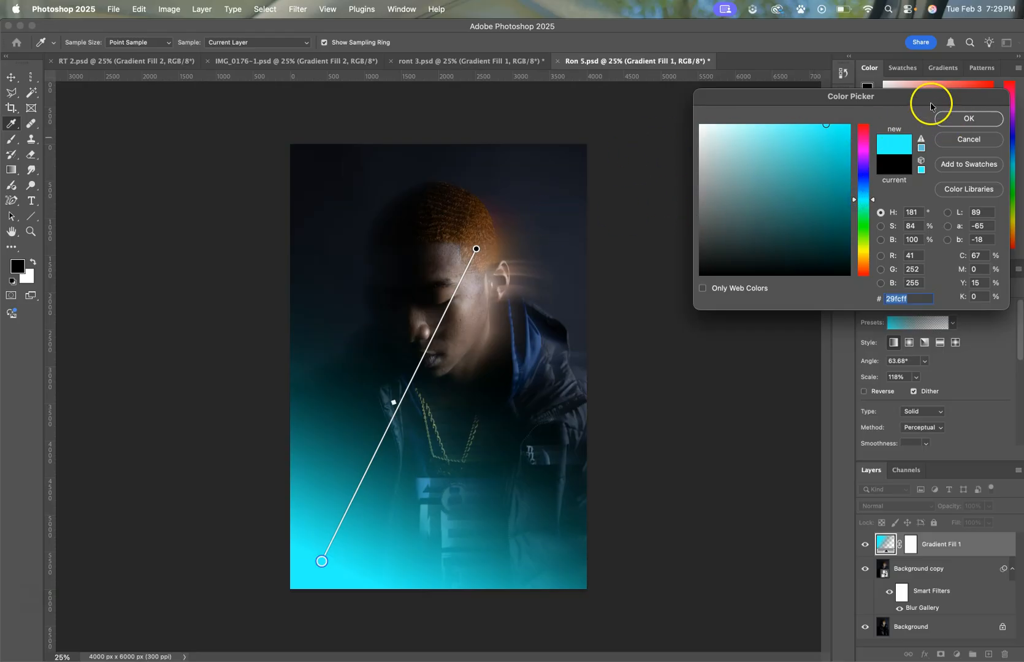
pyautogui.click(960, 118)
# Reposition the cyan gradient to fade from beyond the photo's left edge at ear height to the jacket's right shoulder, at -23.40° and 136% scale.
pyautogui.moveTo(476, 248); pyautogui.dragTo(690, 182)
pyautogui.moveTo(503, 371); pyautogui.dragTo(550, 324)
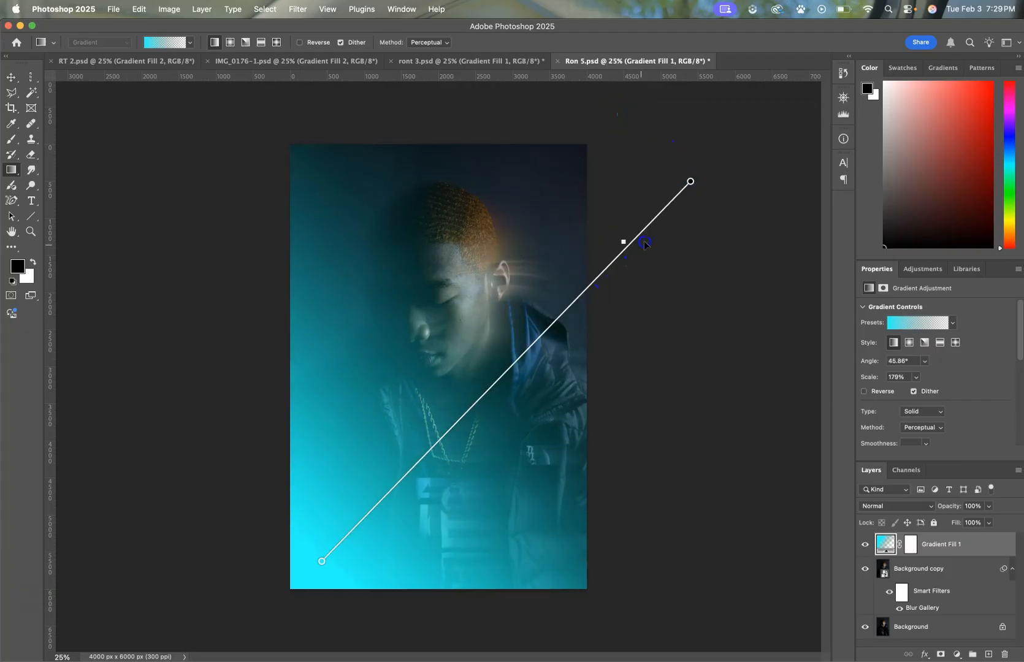
pyautogui.moveTo(662, 222); pyautogui.dragTo(530, 400)
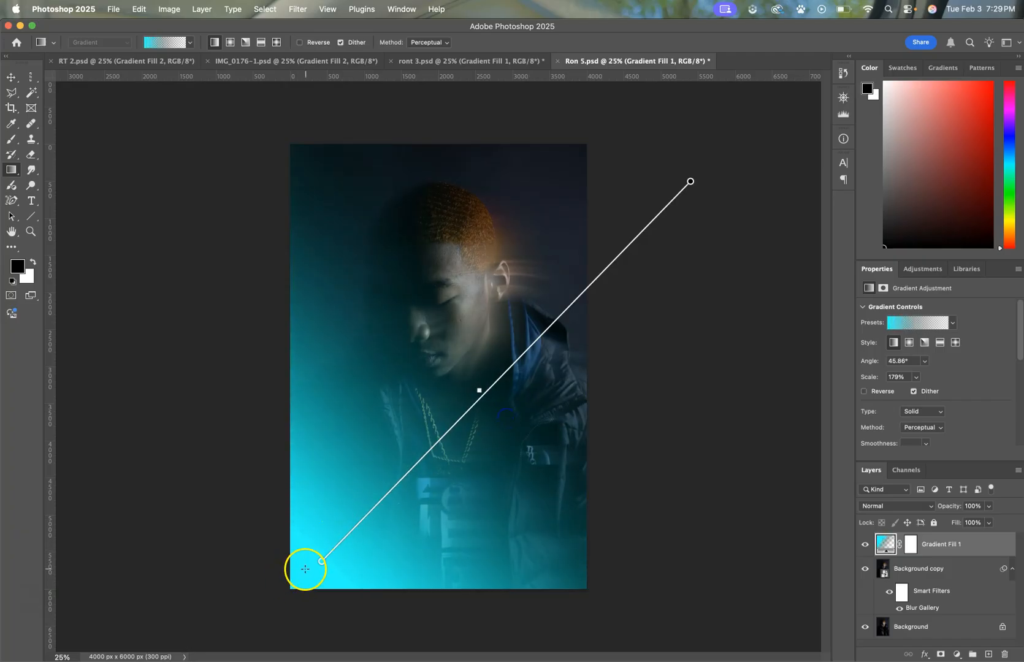
pyautogui.moveTo(320, 561); pyautogui.dragTo(358, 347)
pyautogui.moveTo(499, 270); pyautogui.dragTo(630, 231)
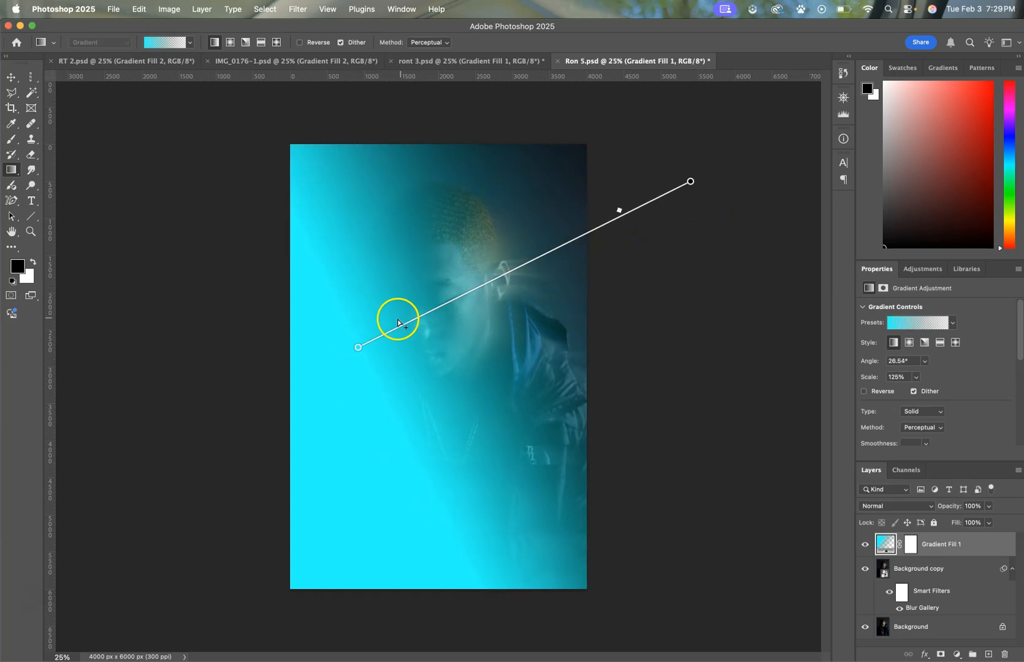
pyautogui.moveTo(409, 325); pyautogui.dragTo(359, 494)
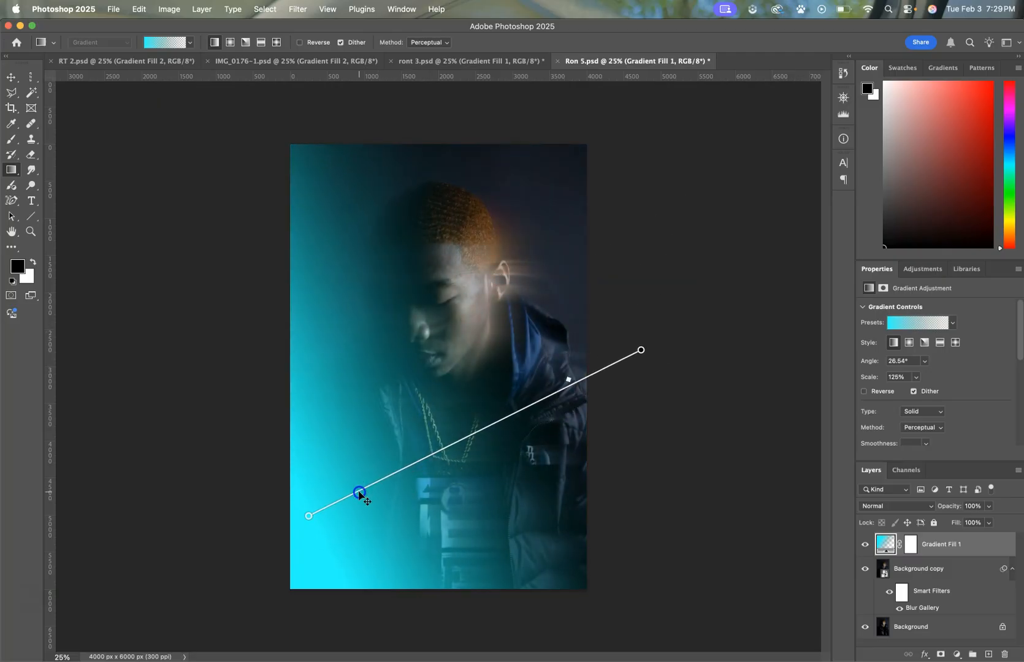
pyautogui.moveTo(643, 365); pyautogui.dragTo(672, 495)
pyautogui.click(290, 513)
pyautogui.moveTo(308, 518); pyautogui.dragTo(197, 251)
pyautogui.moveTo(671, 494); pyautogui.dragTo(567, 412)
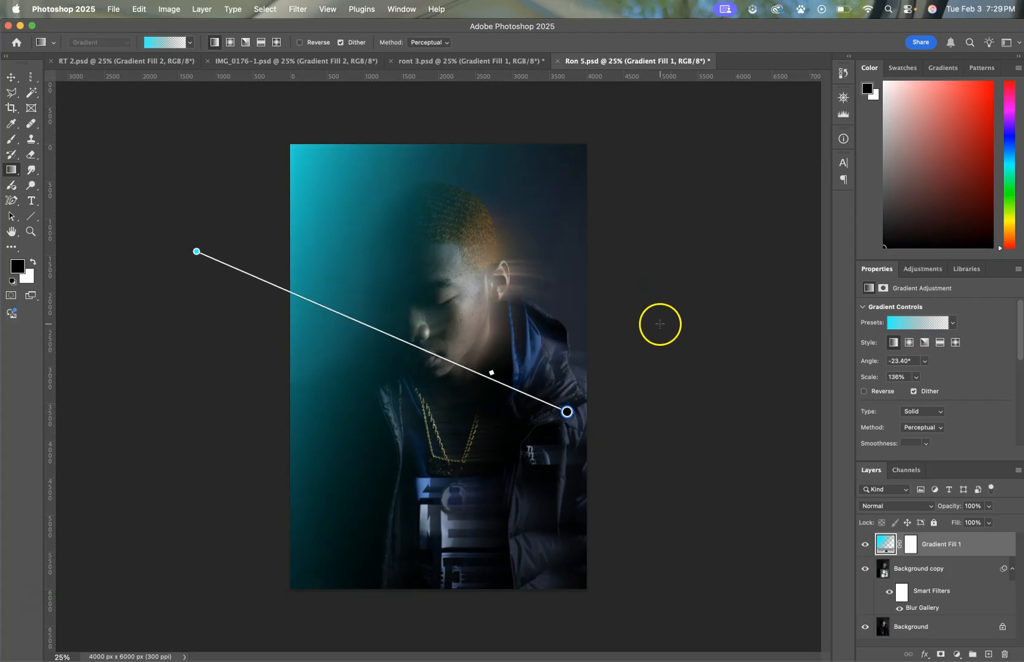
pyautogui.click(13, 78)
# Change the Gradient Fill 1 layer's blend mode to Lighter Color.
pyautogui.click(981, 579)
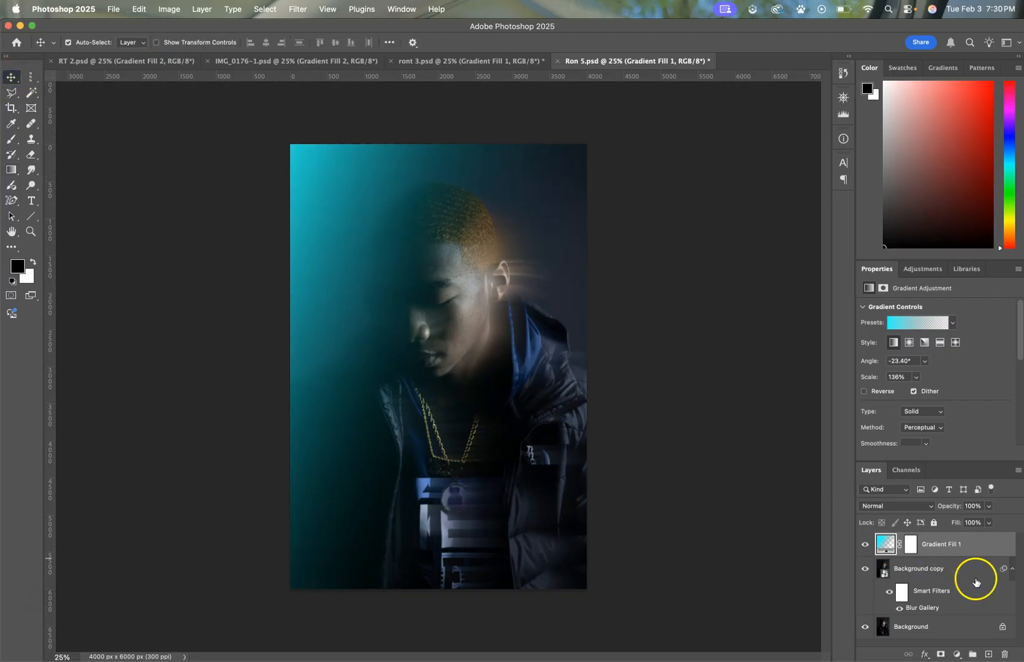
pyautogui.click(931, 544)
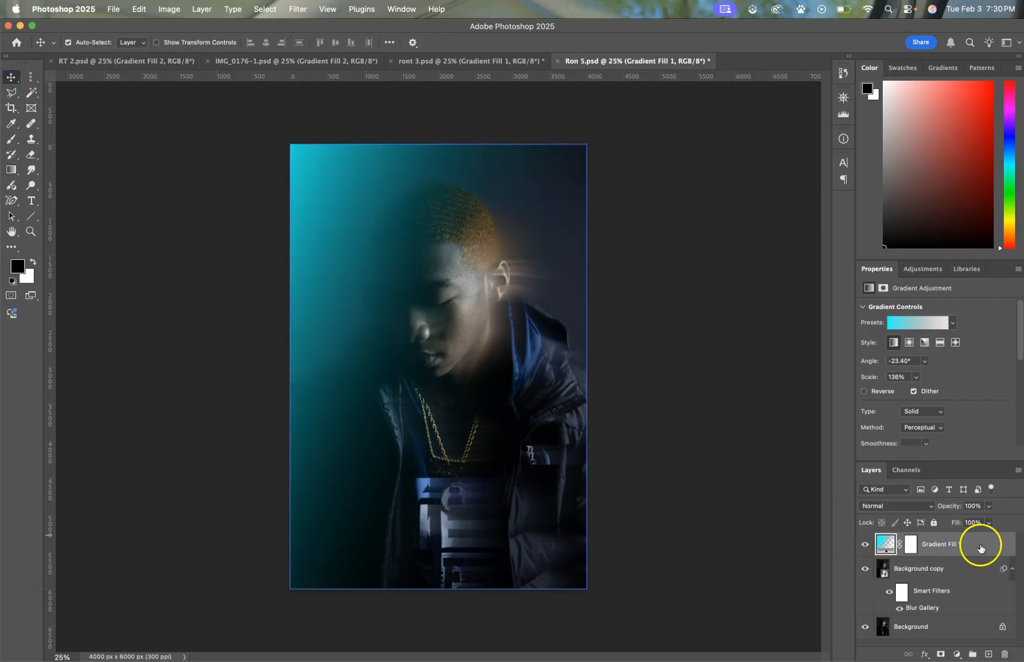
pyautogui.click(899, 507)
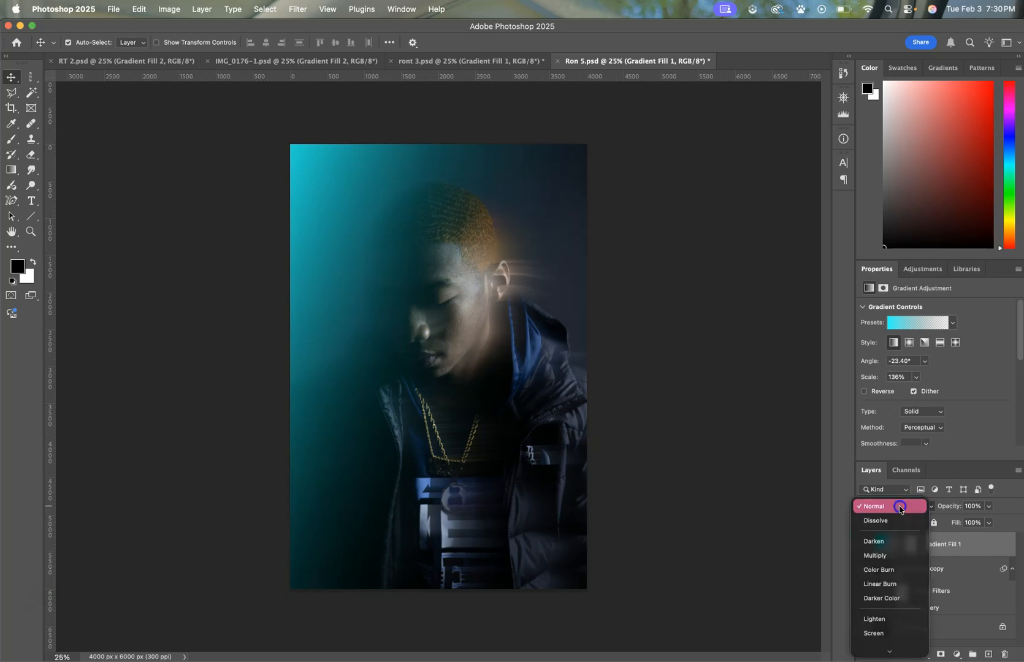
pyautogui.click(896, 545)
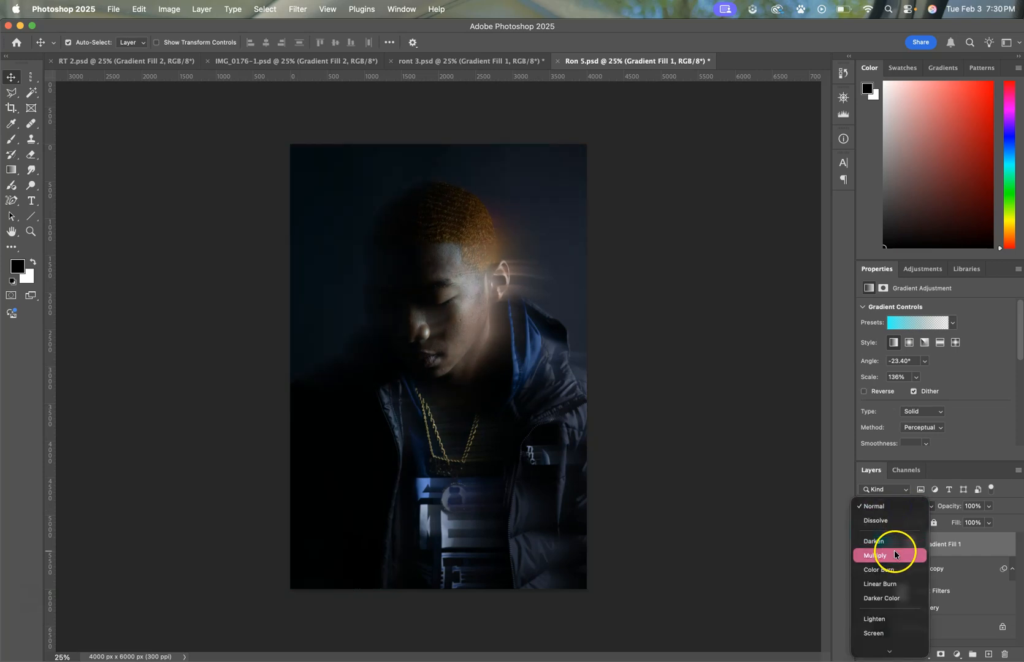
pyautogui.scroll(-2, 898, 565)
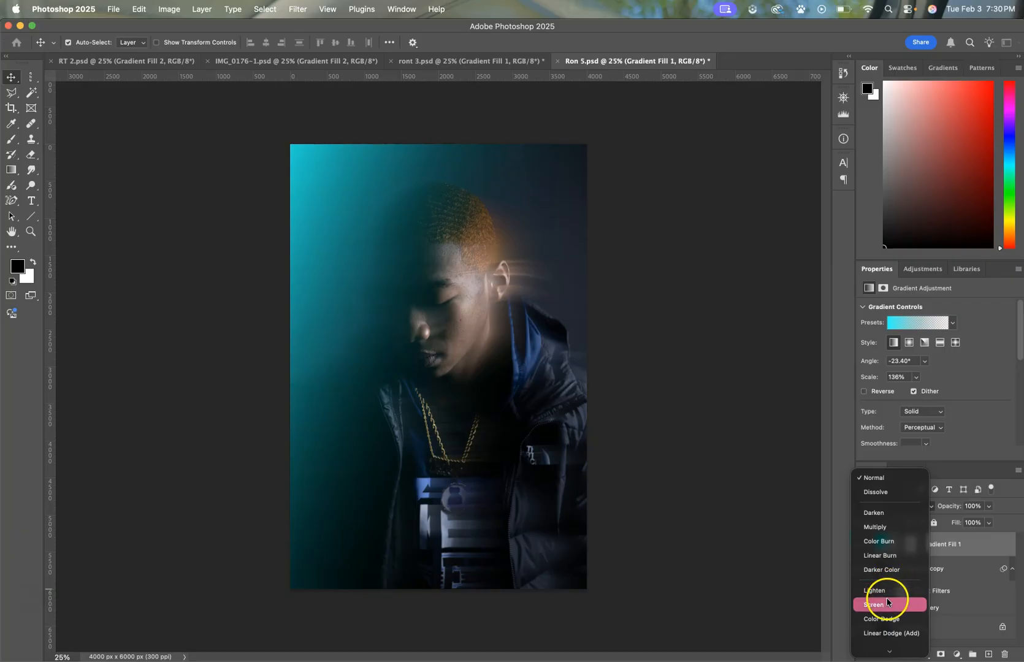
pyautogui.scroll(-2, 888, 619)
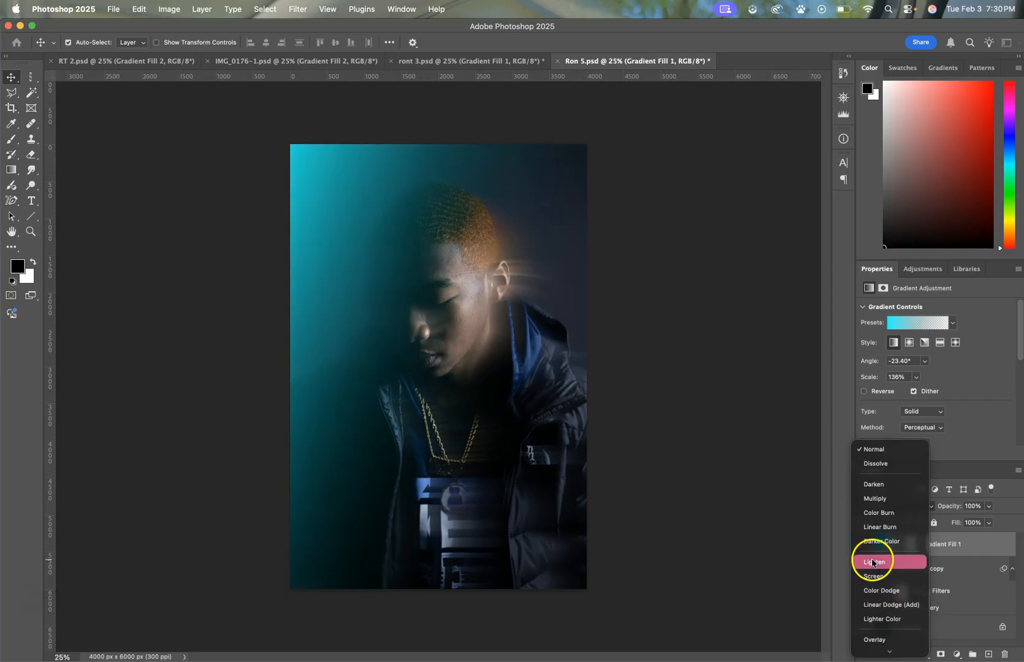
pyautogui.click(880, 619)
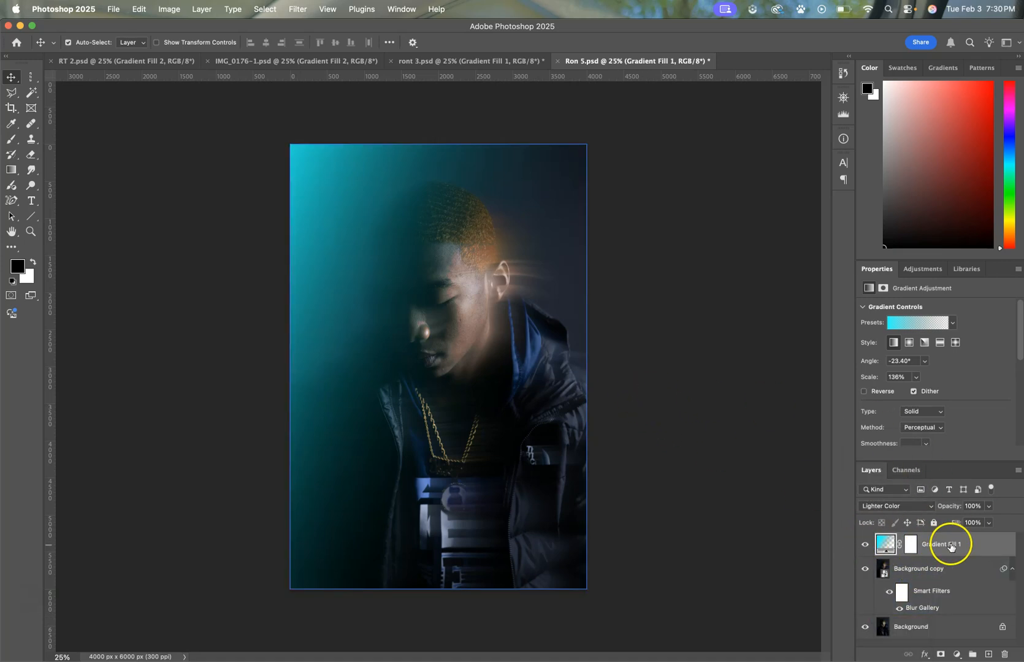
# Shift the whole cyan gradient slightly up and outward, away from the subject's face, keeping its angle and scale.
pyautogui.click(10, 175)
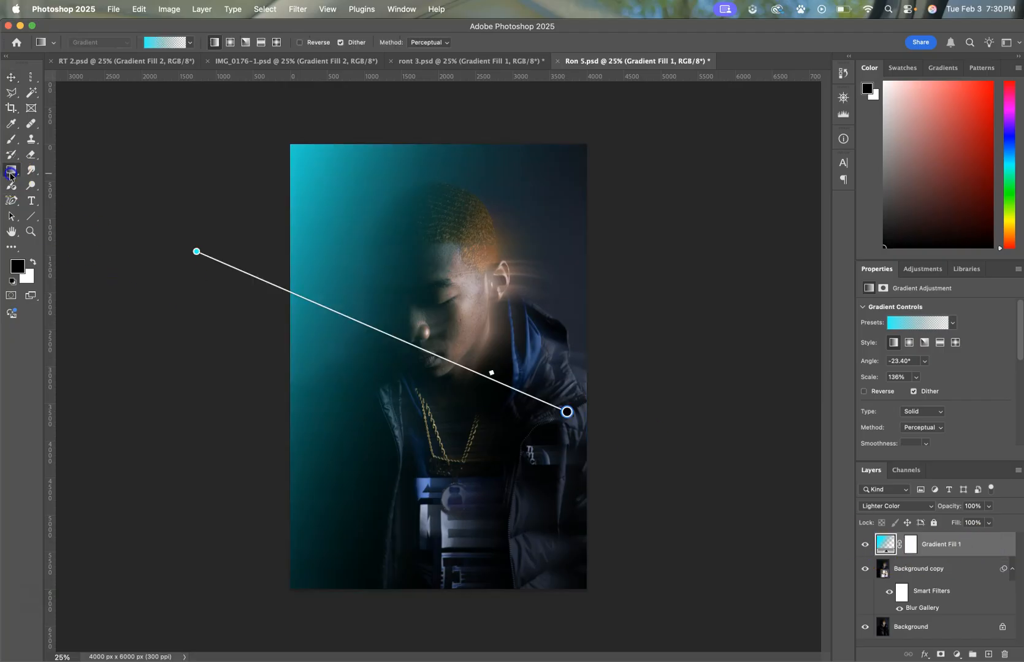
pyautogui.moveTo(294, 296); pyautogui.dragTo(260, 276)
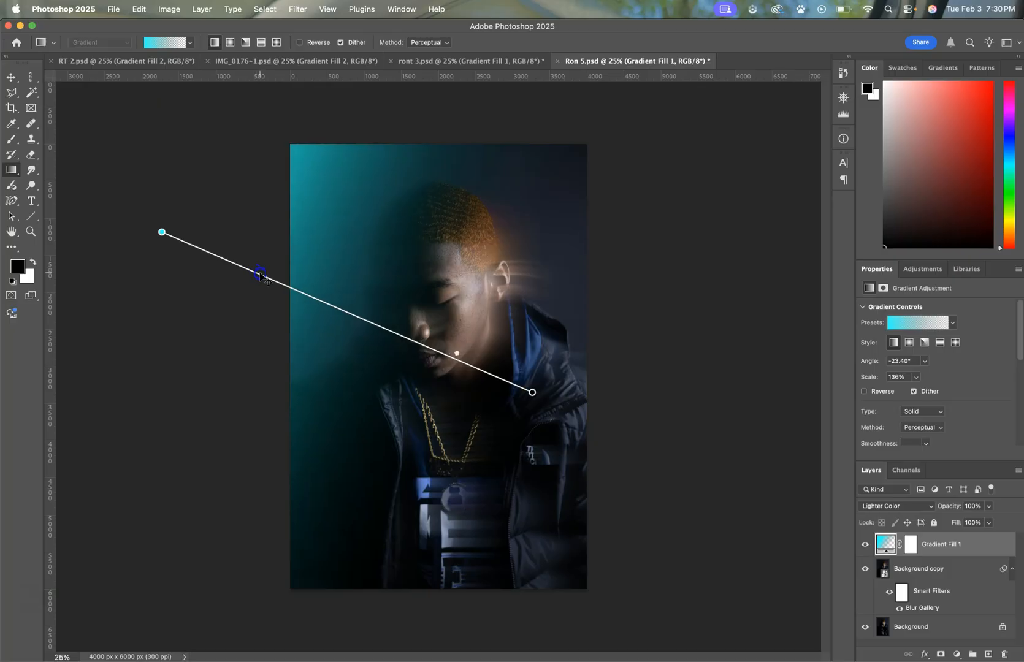
pyautogui.click(9, 79)
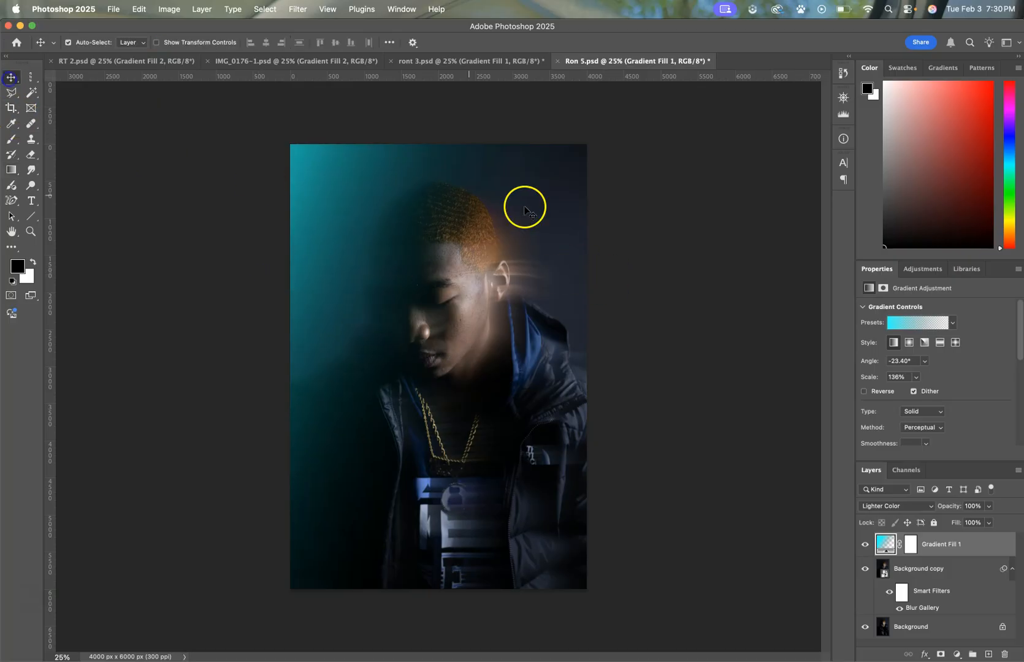
# Set the Gradient Fill 1 layer's opacity to 82% and its fill to 92%.
pyautogui.click(989, 506)
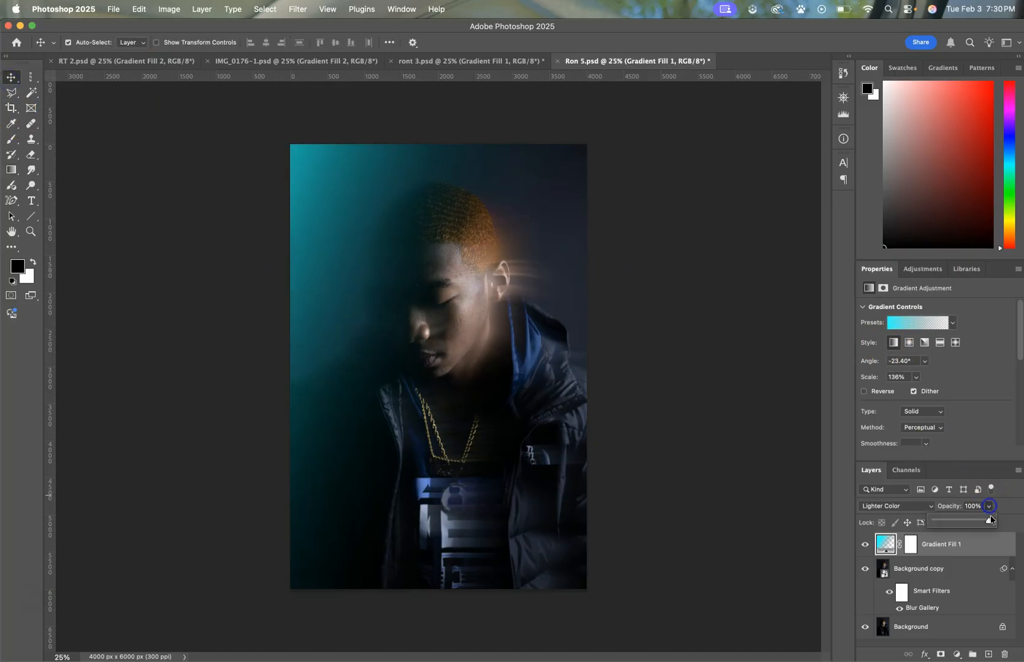
pyautogui.moveTo(988, 522); pyautogui.dragTo(980, 522)
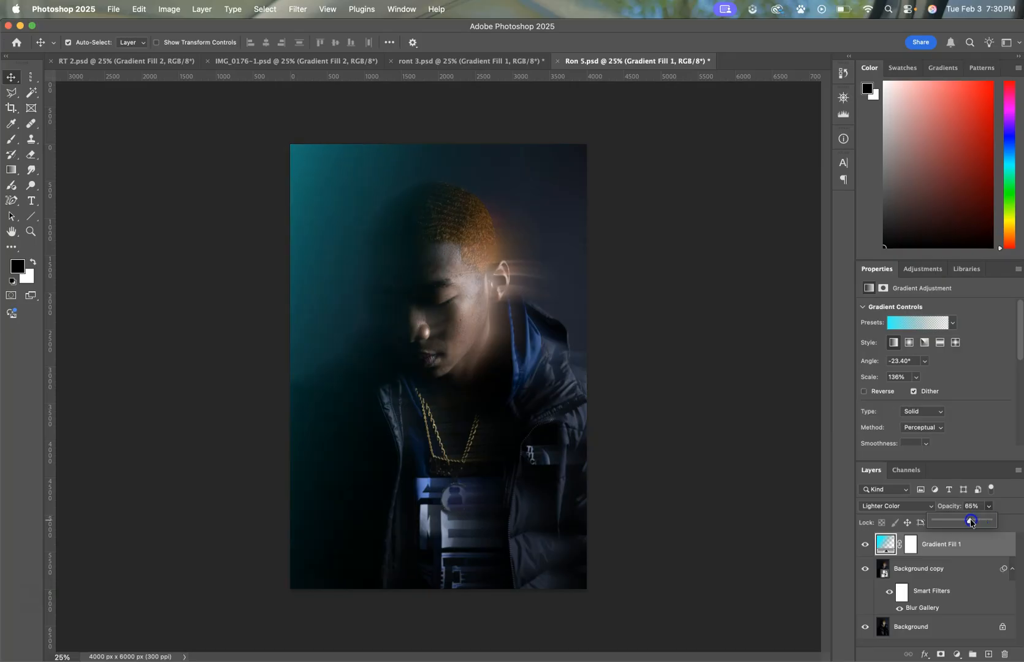
pyautogui.click(999, 513)
pyautogui.click(988, 522)
pyautogui.moveTo(984, 538); pyautogui.dragTo(984, 532)
pyautogui.click(1006, 507)
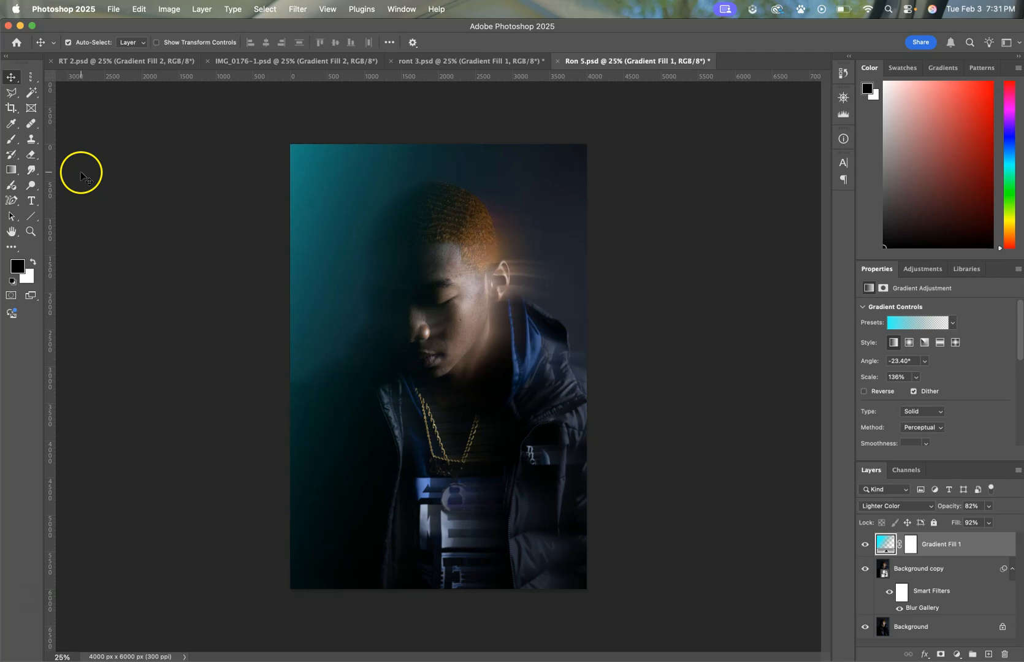
# Switch the gradient style to radial, add a second cyan gradient at 51% scale, and centre it on the chest below the necklace.
pyautogui.click(13, 172)
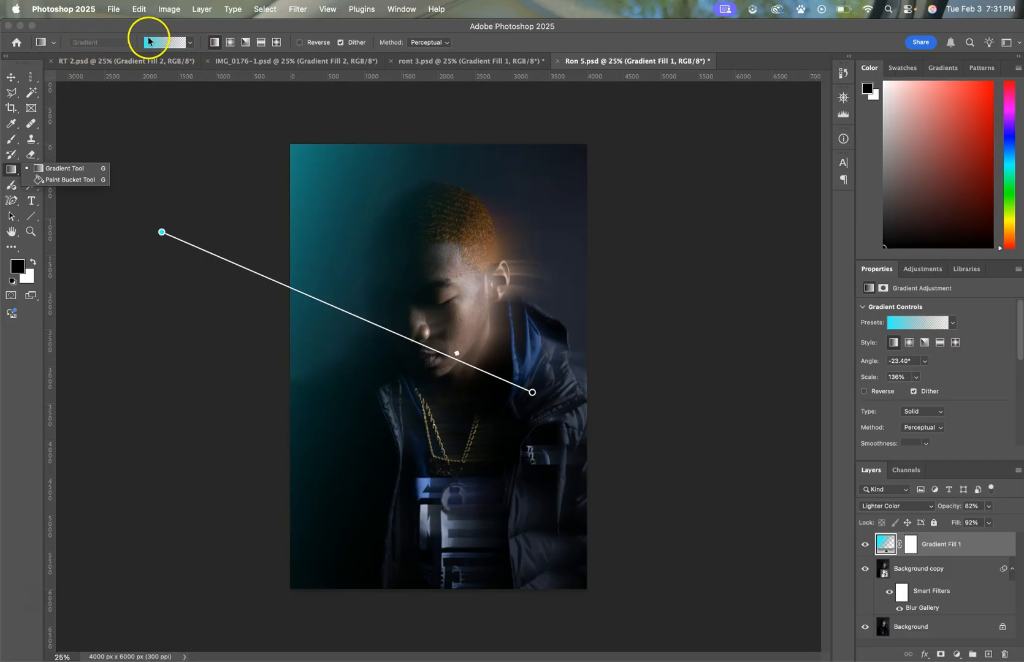
pyautogui.click(229, 43)
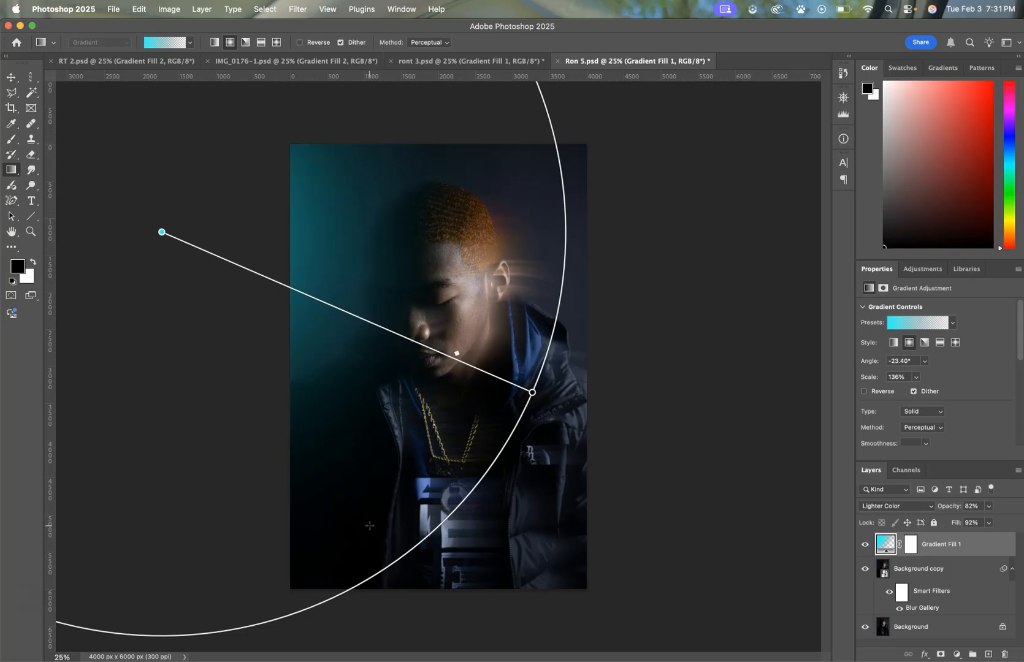
pyautogui.moveTo(369, 526); pyautogui.dragTo(448, 396)
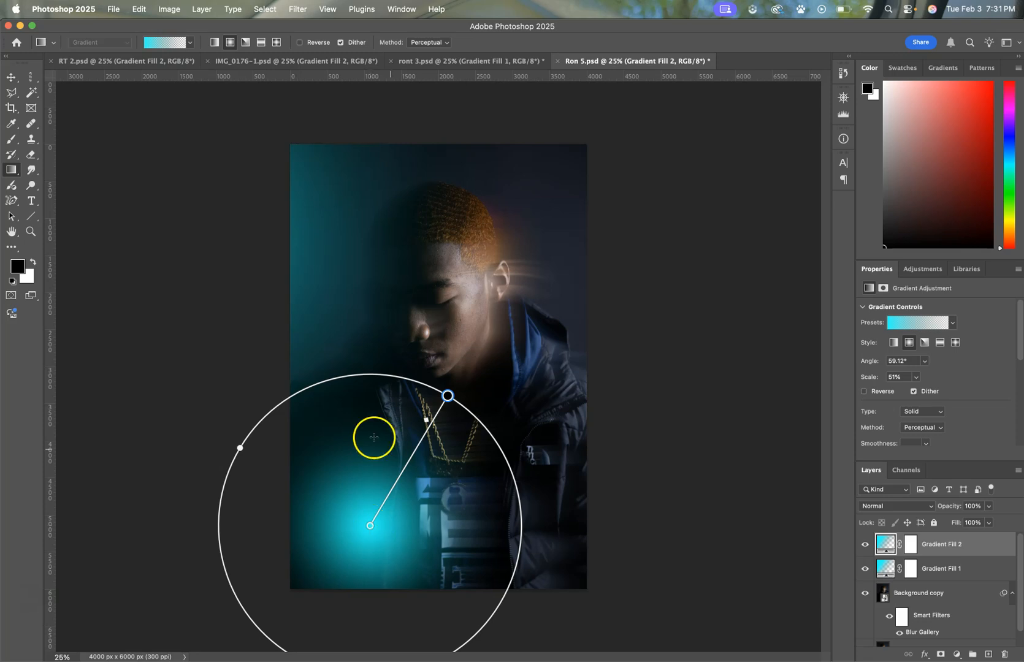
pyautogui.moveTo(370, 525); pyautogui.dragTo(461, 452)
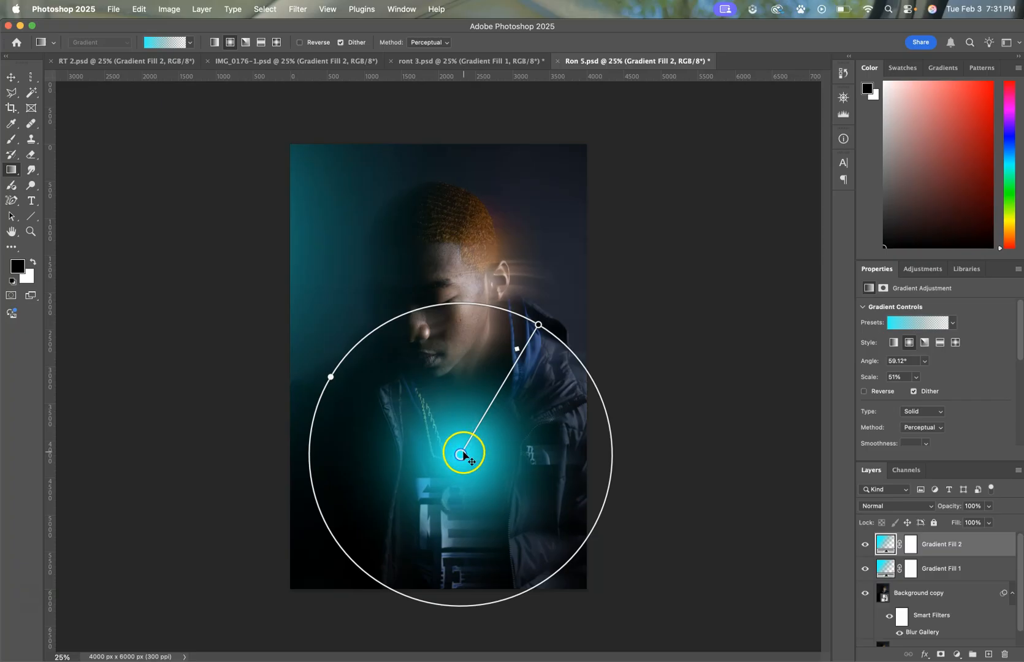
# Set the centre colour stop of the radial gradient on the chest to pink #f72990.
pyautogui.doubleClick(461, 454)
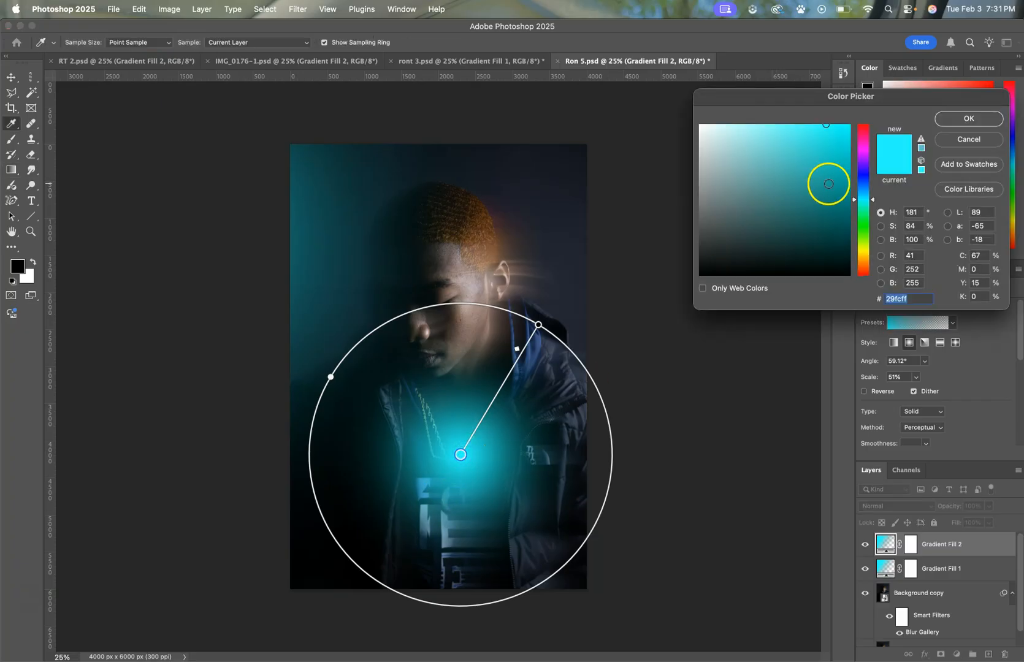
pyautogui.moveTo(859, 175); pyautogui.dragTo(859, 121)
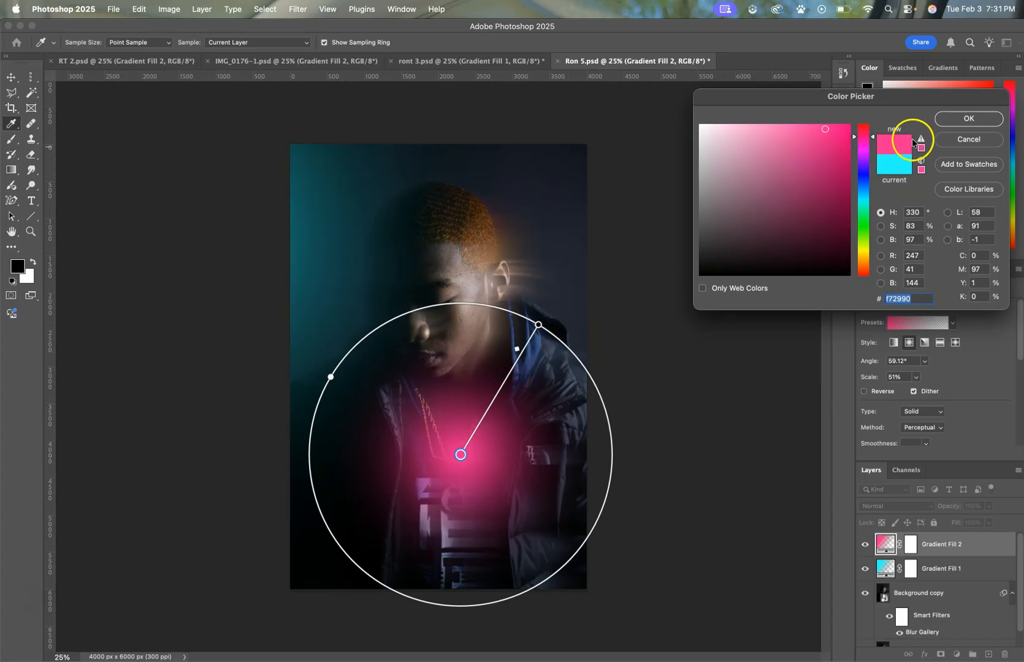
pyautogui.click(963, 118)
# Enlarge the pink radial gradient, push its midpoint outward, squeeze it into an ellipse and rotate it to about -119° at 80% scale.
pyautogui.moveTo(524, 320); pyautogui.dragTo(685, 545)
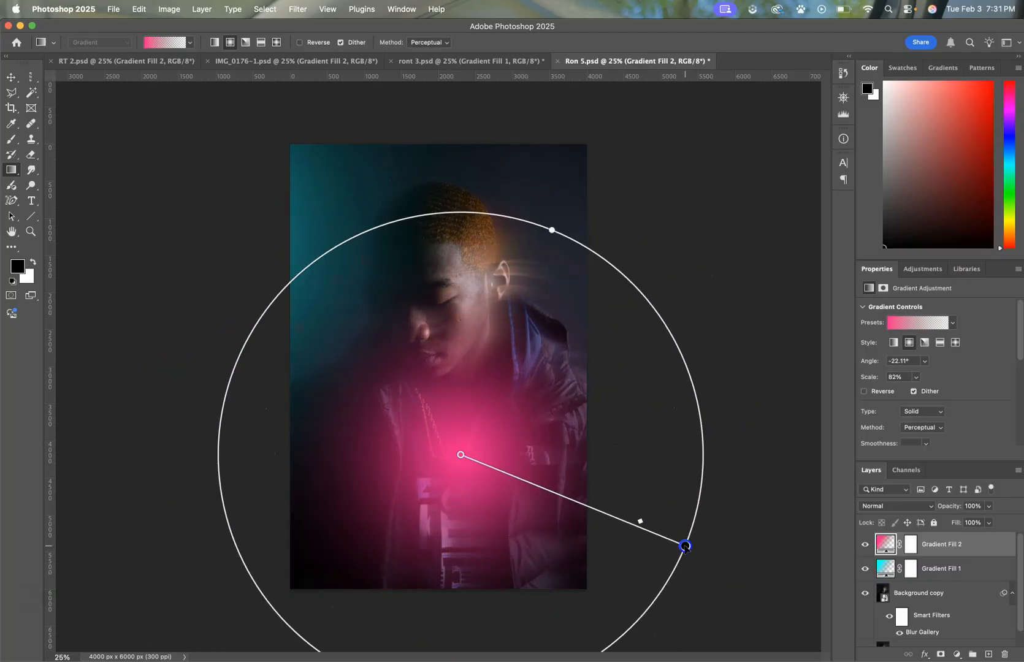
pyautogui.moveTo(633, 521)
pyautogui.mouseDown()
pyautogui.moveTo(500, 464)
pyautogui.moveTo(672, 533)
pyautogui.moveTo(512, 485)
pyautogui.moveTo(688, 566)
pyautogui.moveTo(475, 461)
pyautogui.moveTo(725, 553)
pyautogui.moveTo(585, 497)
pyautogui.moveTo(650, 528)
pyautogui.mouseUp()
pyautogui.moveTo(549, 235); pyautogui.dragTo(531, 283)
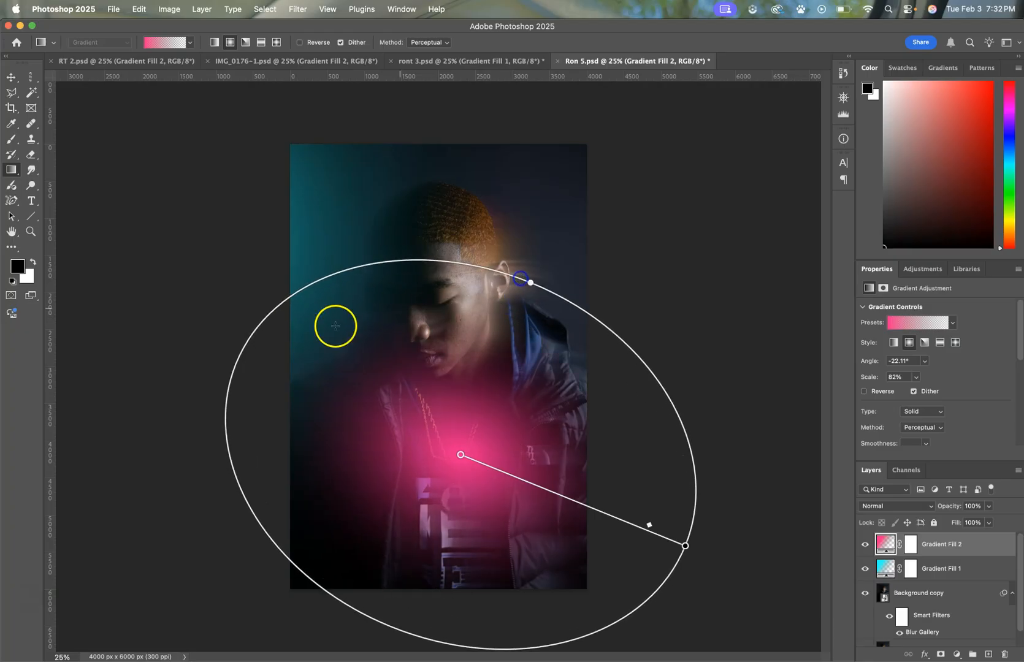
pyautogui.moveTo(315, 287); pyautogui.dragTo(646, 327)
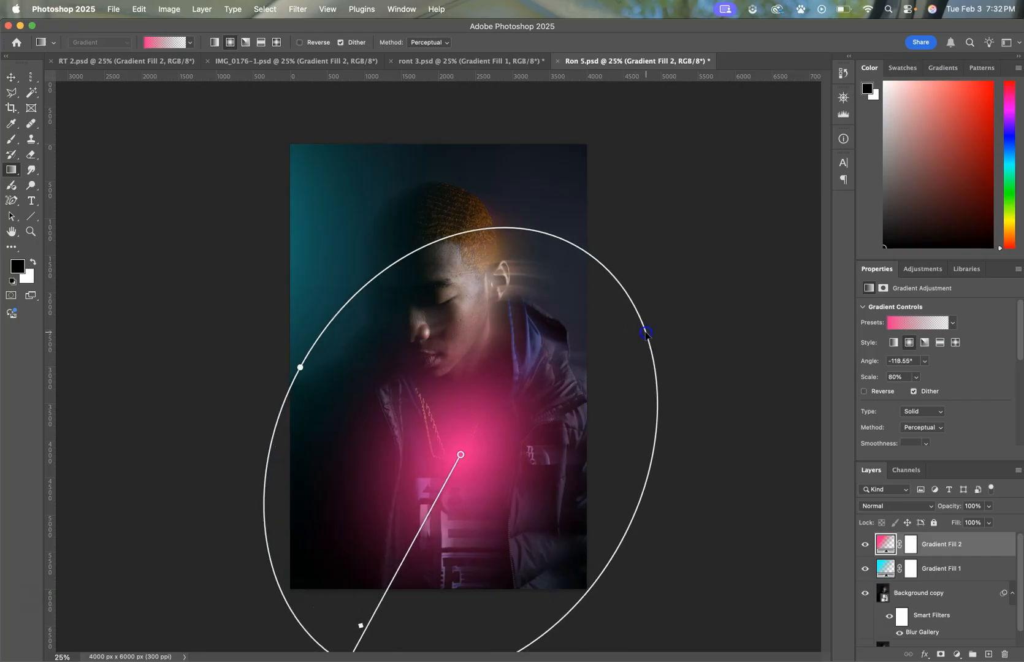
# Try the pink radial gradient reversed, moved beside the ear at about 109° and 72% scale, and turn the reversal off.
pyautogui.click(299, 42)
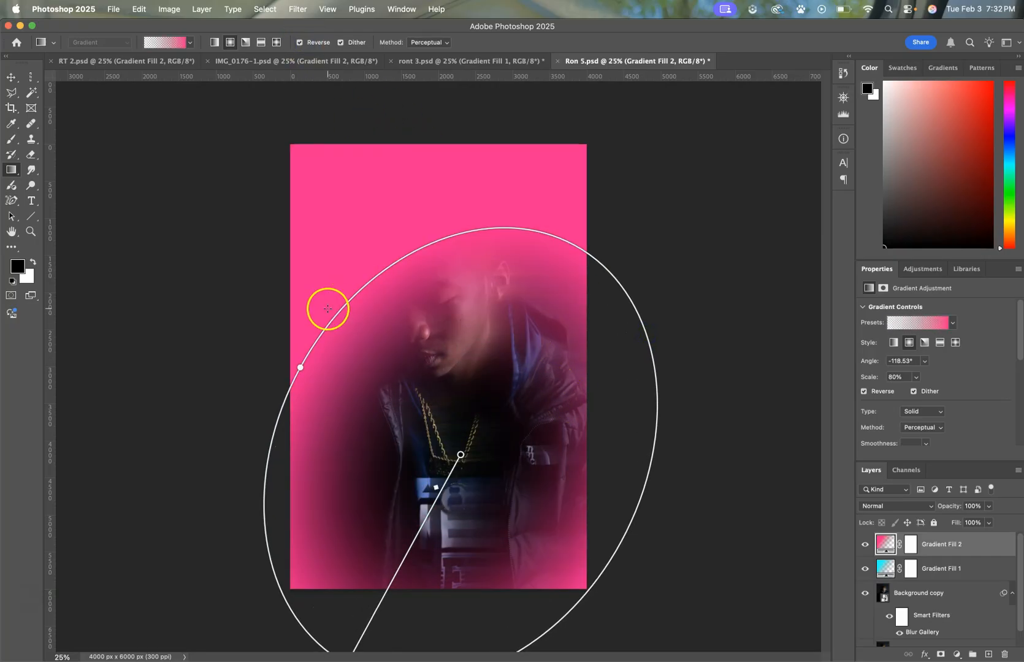
pyautogui.moveTo(333, 318); pyautogui.dragTo(729, 446)
pyautogui.moveTo(341, 133); pyautogui.dragTo(393, 253)
pyautogui.moveTo(411, 294); pyautogui.dragTo(481, 140)
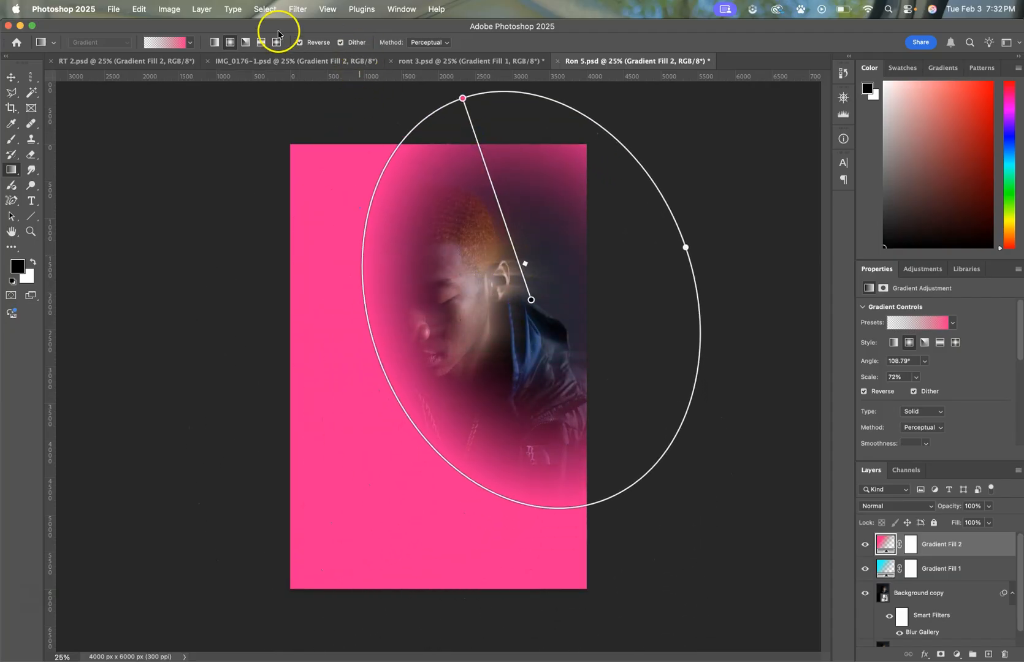
pyautogui.click(299, 43)
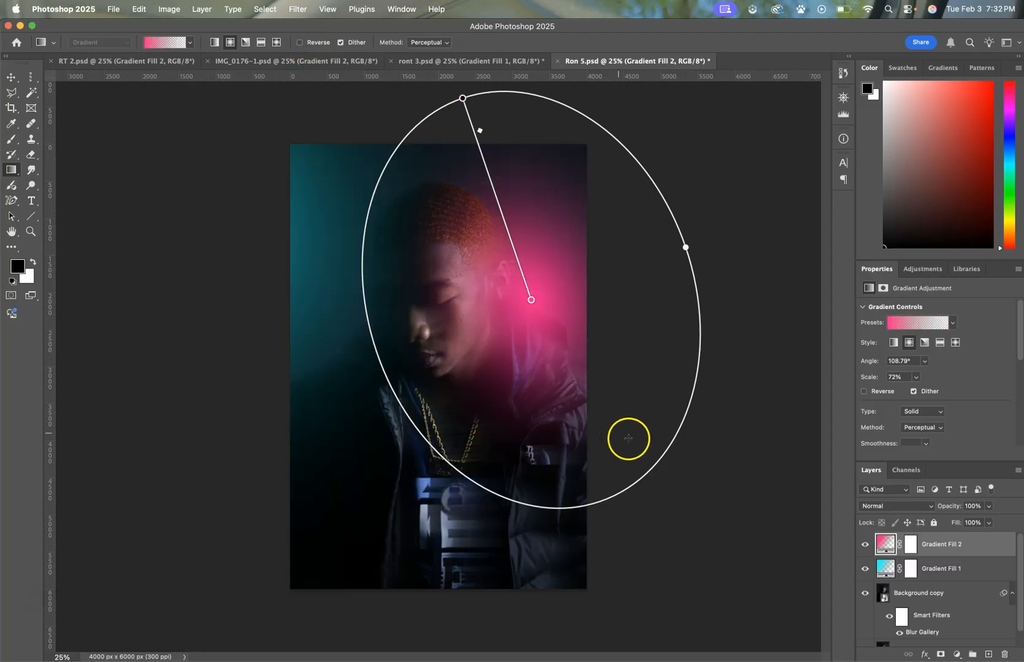
# Make the pink radial gradient circular, centre it on the image's right edge beside the head and scale it to 97% at about -136°.
pyautogui.moveTo(686, 247); pyautogui.dragTo(792, 295)
pyautogui.moveTo(687, 246); pyautogui.dragTo(523, 270)
pyautogui.moveTo(565, 180); pyautogui.dragTo(715, 127)
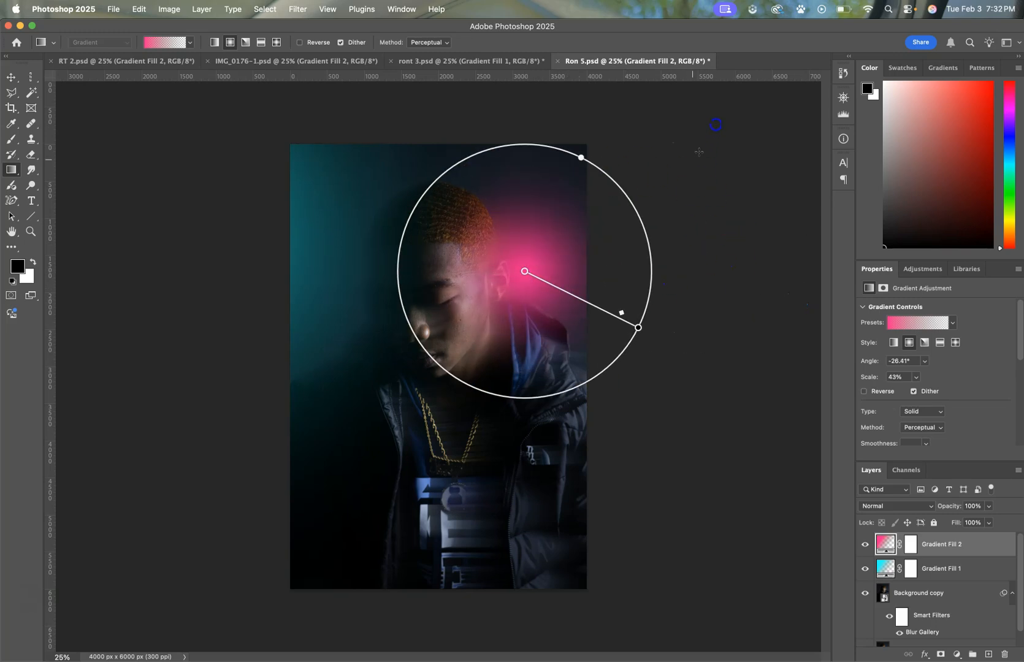
pyautogui.moveTo(637, 329); pyautogui.dragTo(375, 442)
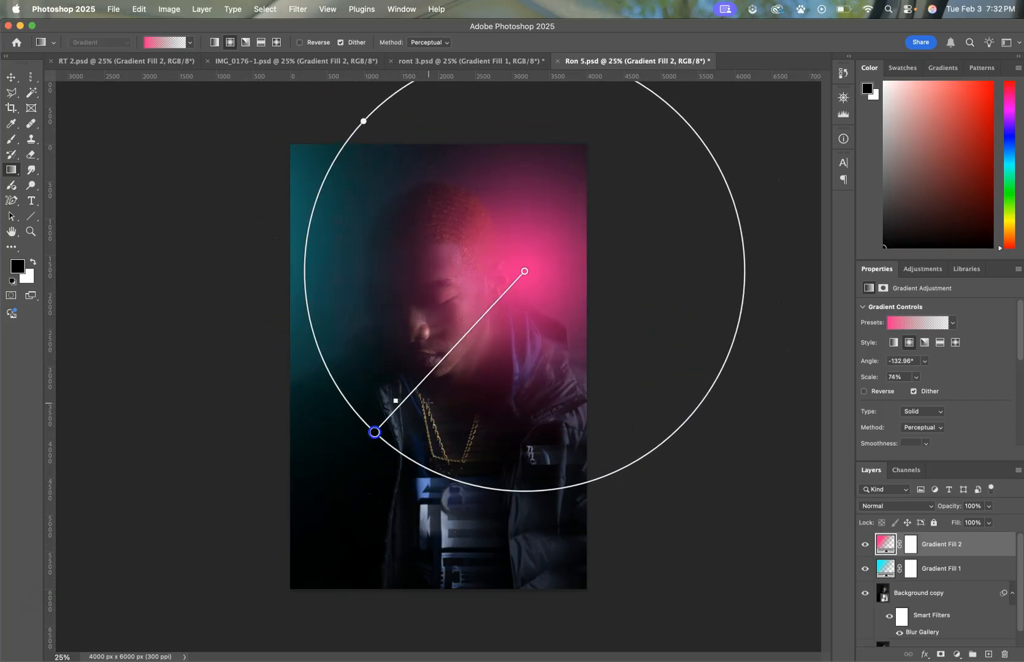
pyautogui.moveTo(534, 272); pyautogui.dragTo(587, 247)
pyautogui.moveTo(436, 405); pyautogui.dragTo(378, 448)
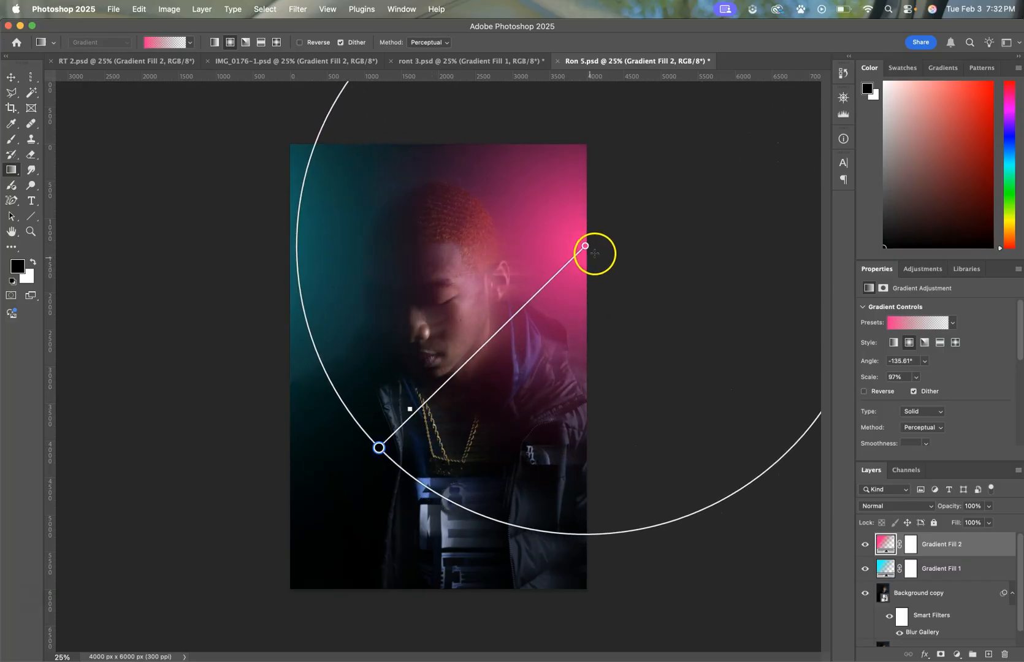
# Move the pink gradient's centre down beside the jacket sleeve, narrow it into an ellipse and rotate it to about 112° at 101% scale.
pyautogui.moveTo(585, 245); pyautogui.dragTo(593, 422)
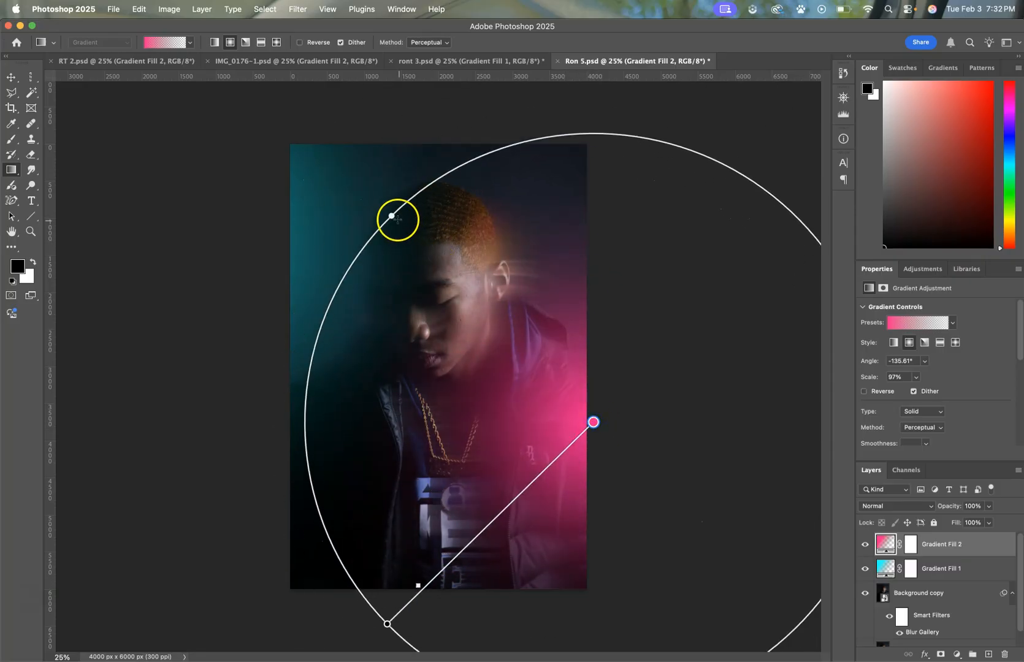
pyautogui.moveTo(392, 215); pyautogui.dragTo(522, 211)
pyautogui.press('super+z')
pyautogui.moveTo(351, 206); pyautogui.dragTo(444, 219)
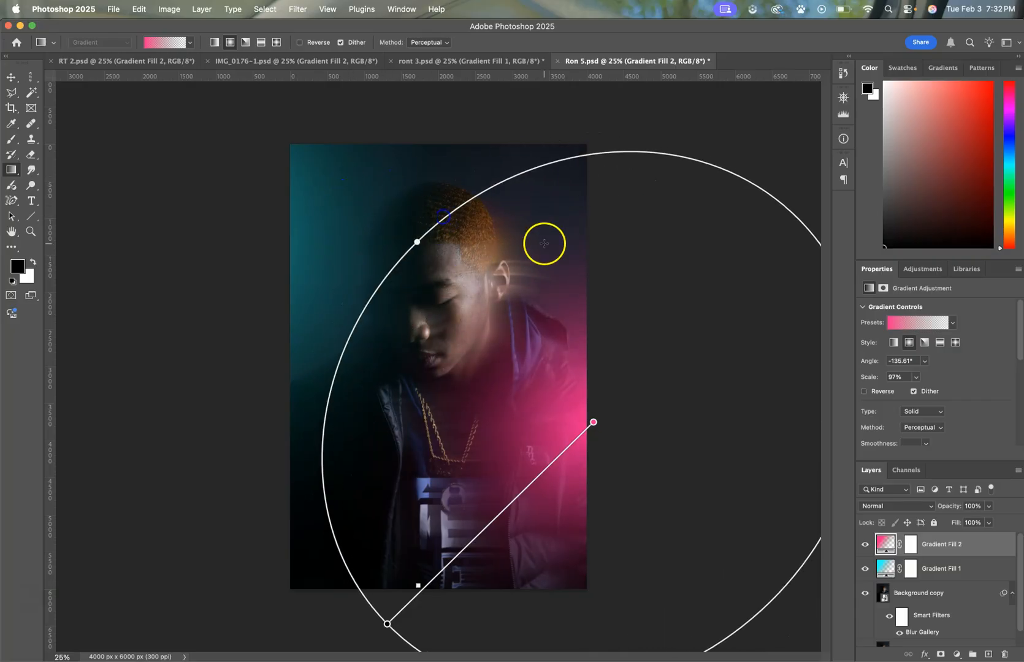
pyautogui.moveTo(613, 153); pyautogui.dragTo(844, 552)
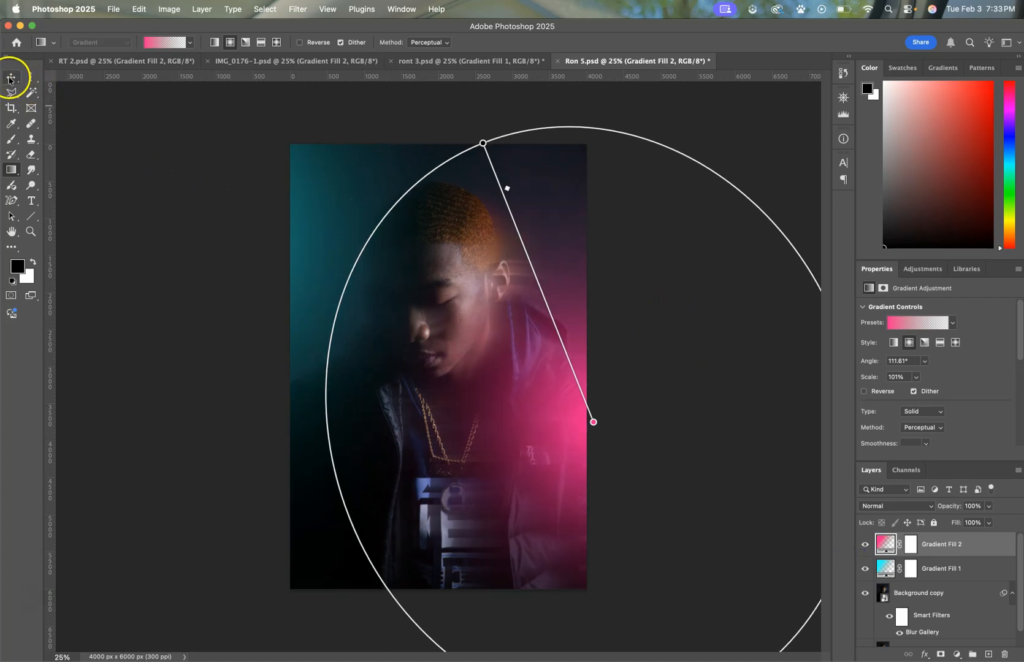
pyautogui.click(10, 79)
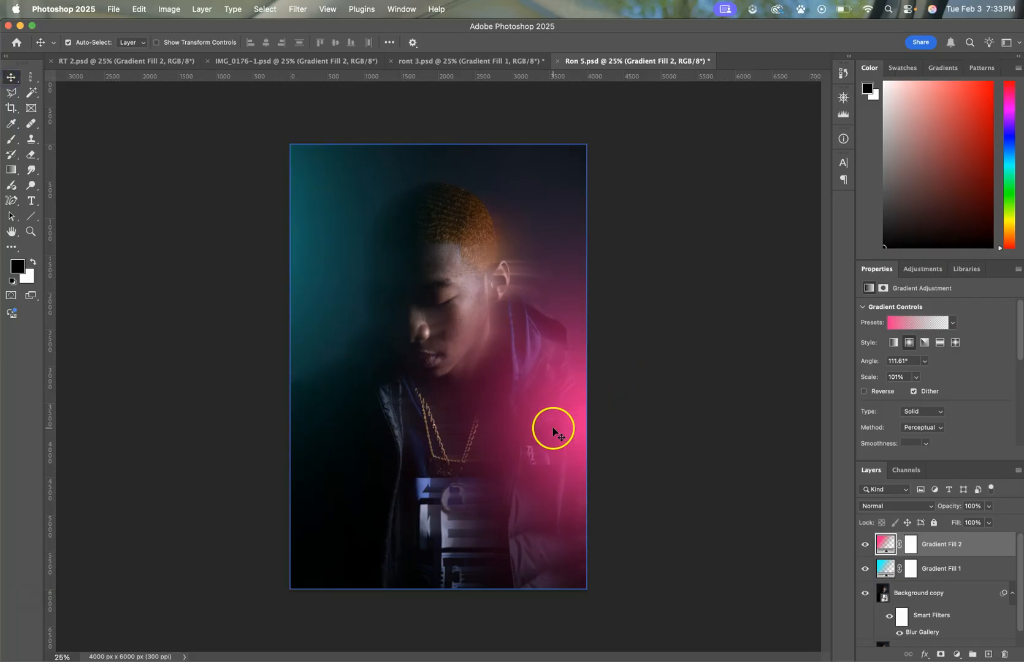
# Set the Gradient Fill 2 layer's blend mode to Linear Dodge (Add) and its opacity to 59%.
pyautogui.click(910, 507)
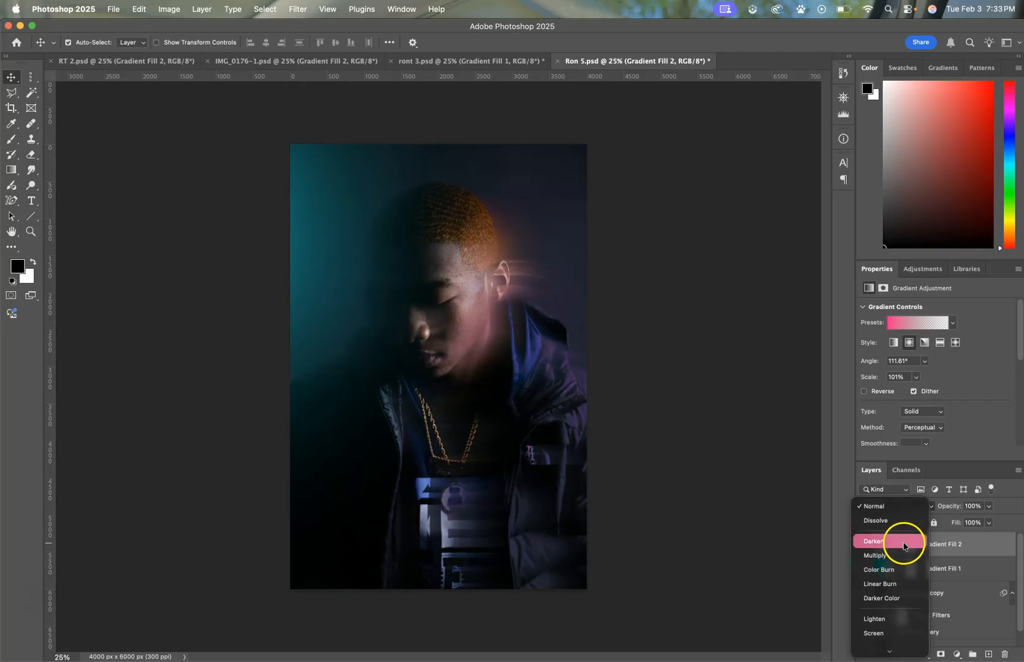
pyautogui.scroll(-3, 903, 559)
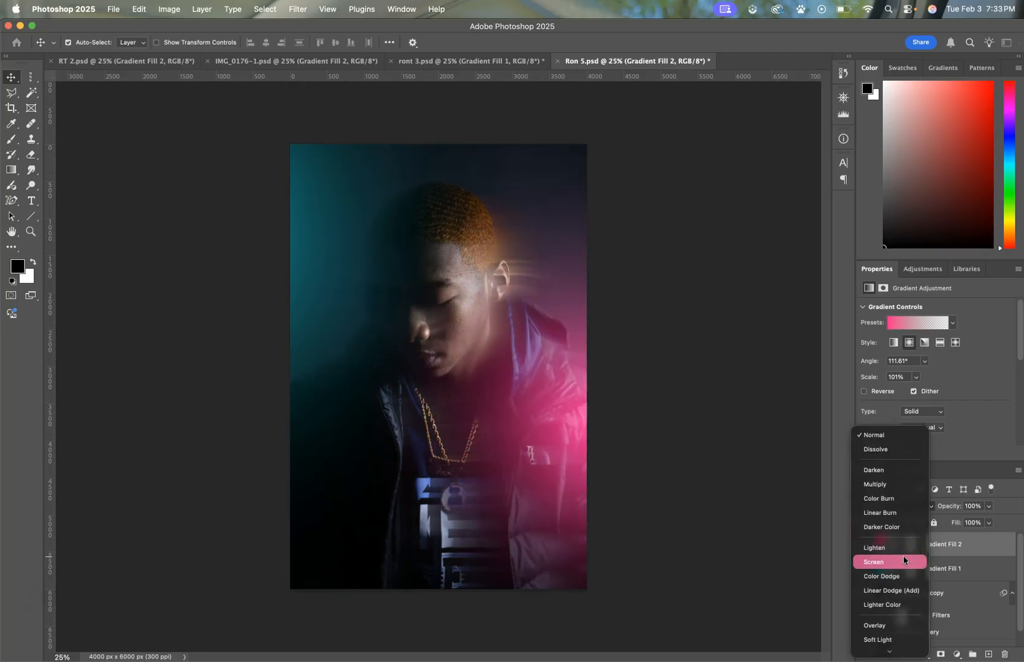
pyautogui.click(897, 564)
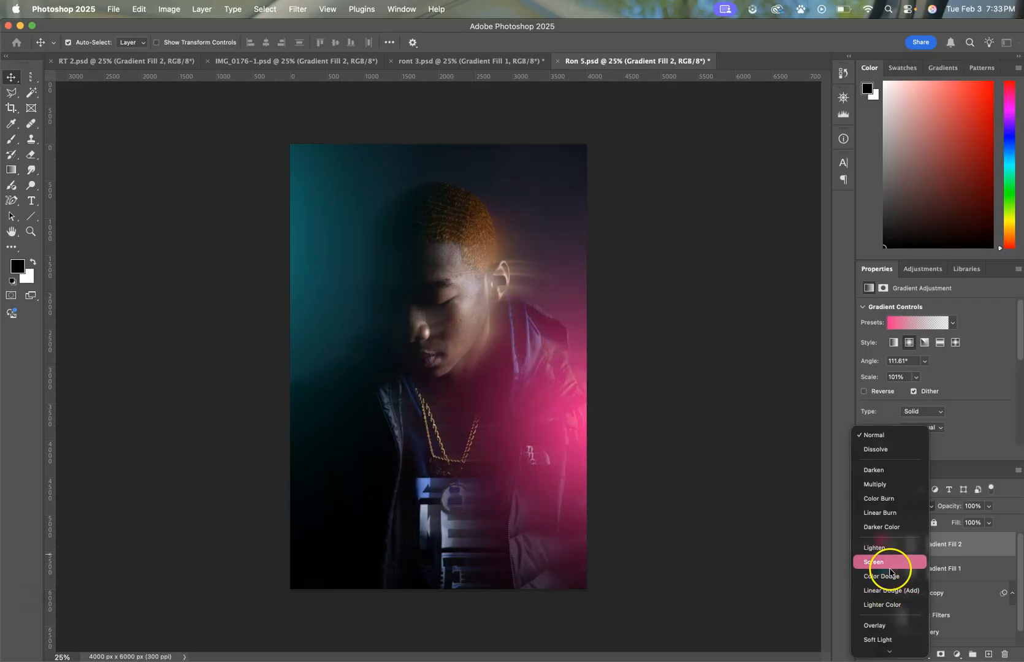
pyautogui.click(894, 590)
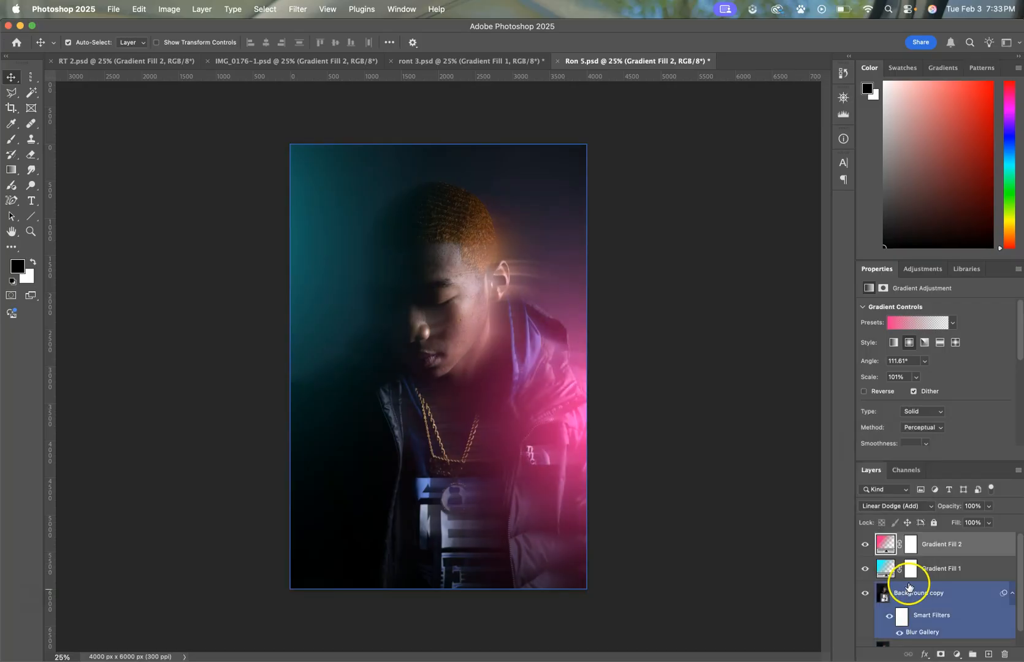
pyautogui.click(987, 506)
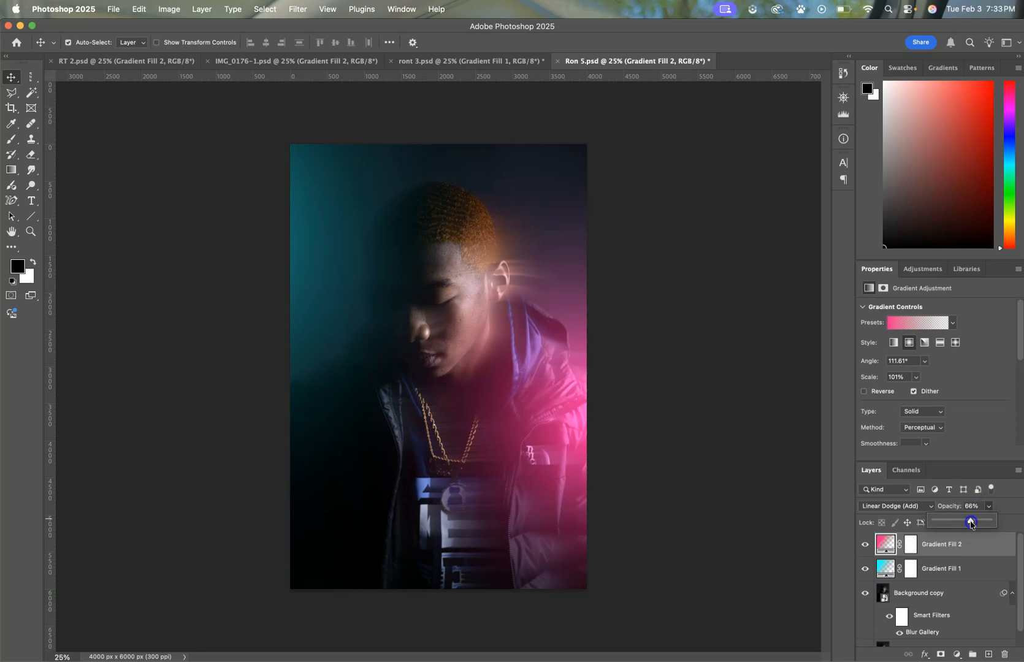
pyautogui.moveTo(970, 524); pyautogui.dragTo(966, 522)
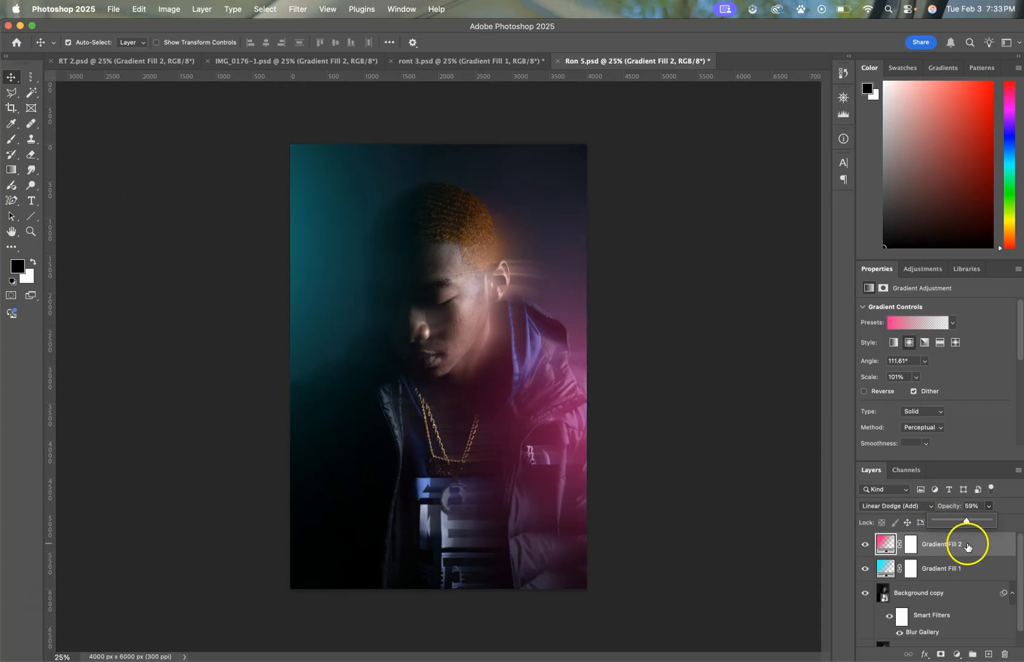
# Move the pink gradient's centre outside the image beside the shoulder, widen its ellipse and set it to about 58° at 146% scale.
pyautogui.click(11, 169)
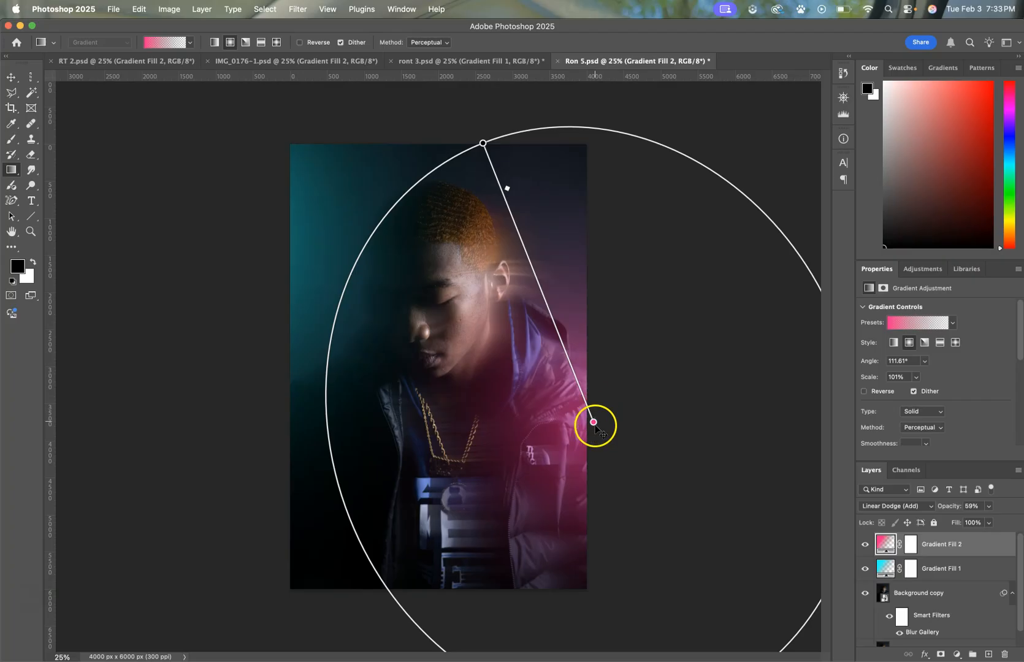
pyautogui.moveTo(593, 422); pyautogui.dragTo(651, 256)
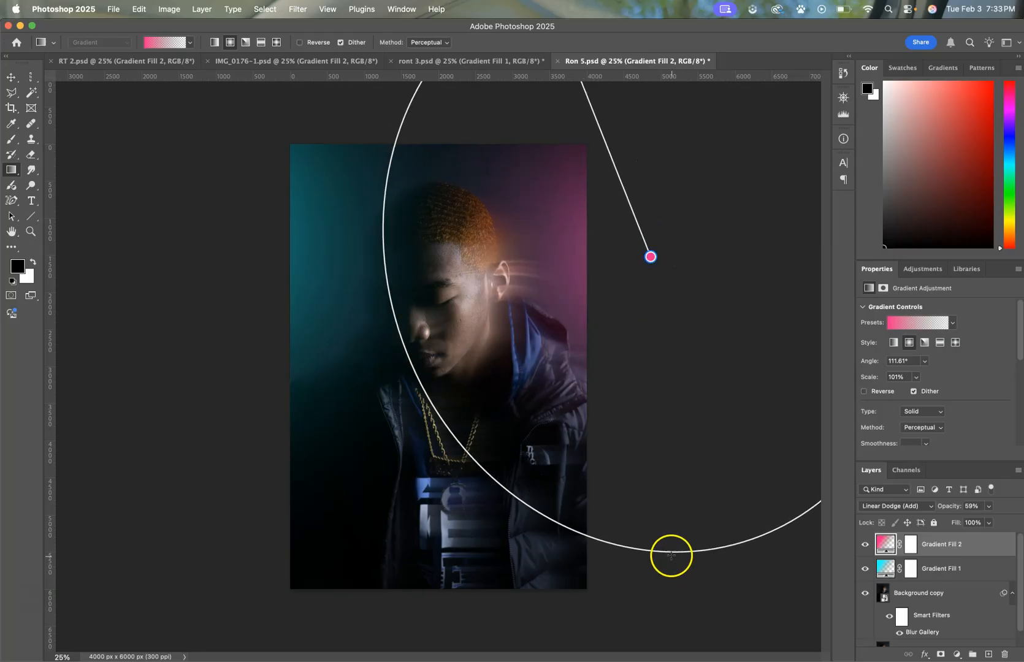
pyautogui.moveTo(670, 555); pyautogui.dragTo(369, 514)
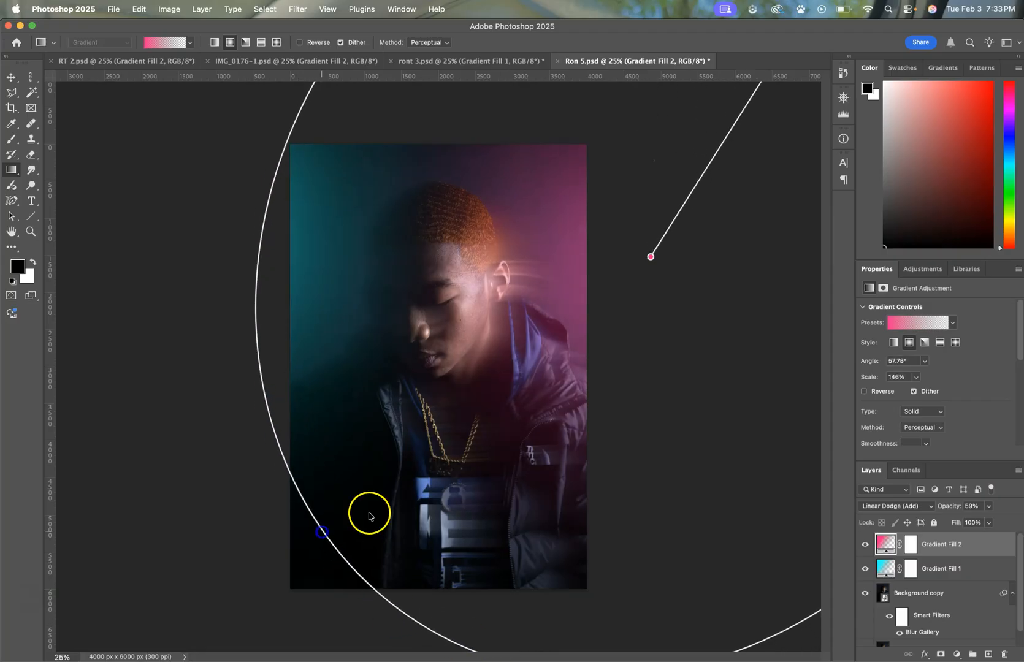
pyautogui.moveTo(650, 257); pyautogui.dragTo(697, 371)
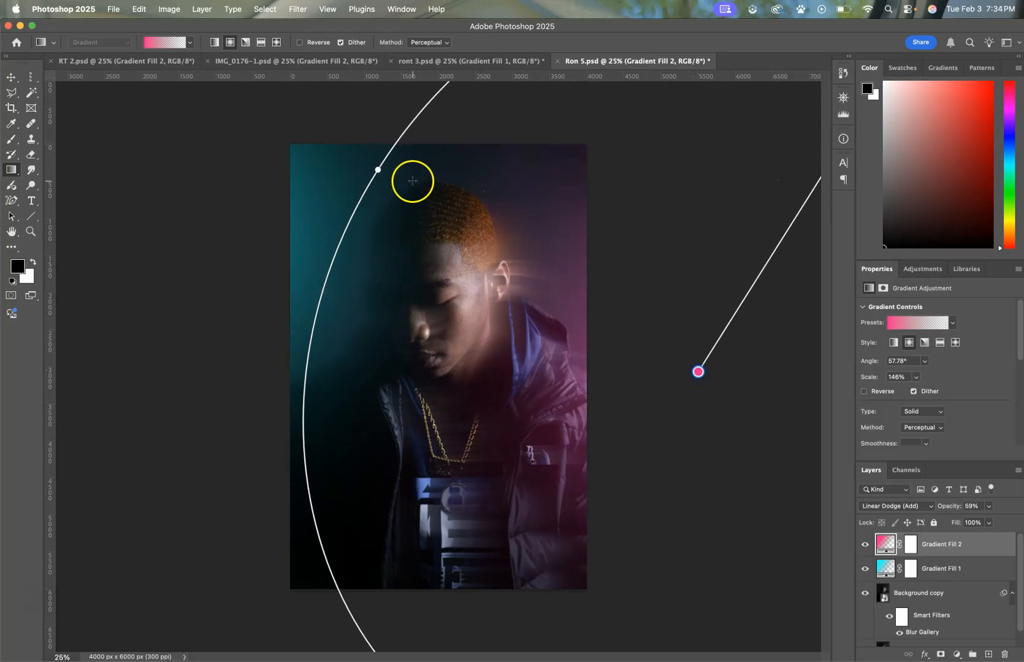
pyautogui.moveTo(377, 169); pyautogui.dragTo(266, 135)
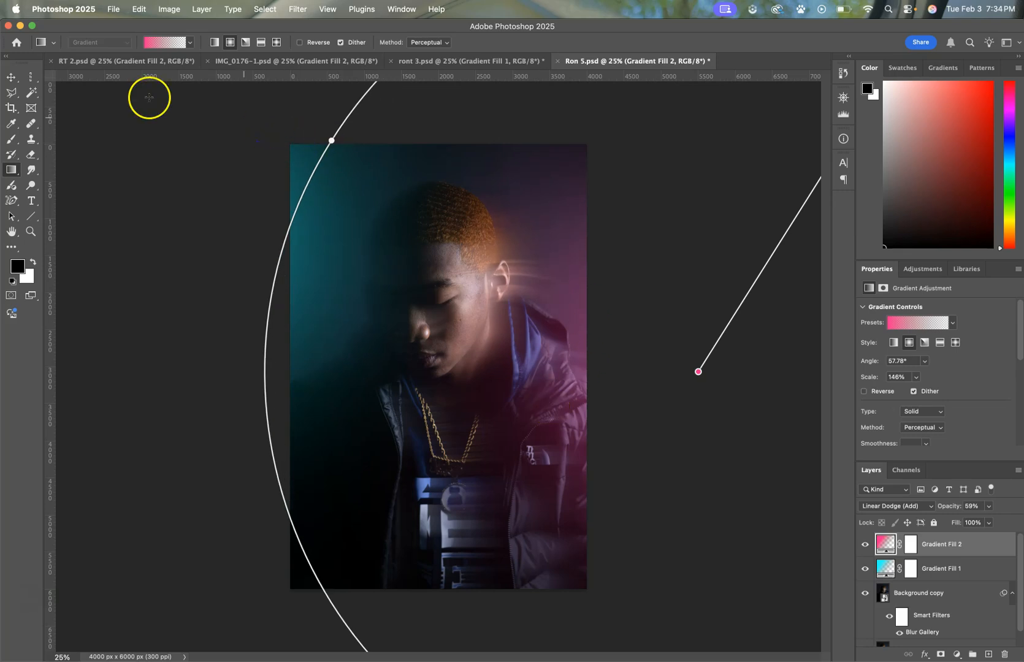
pyautogui.click(4, 82)
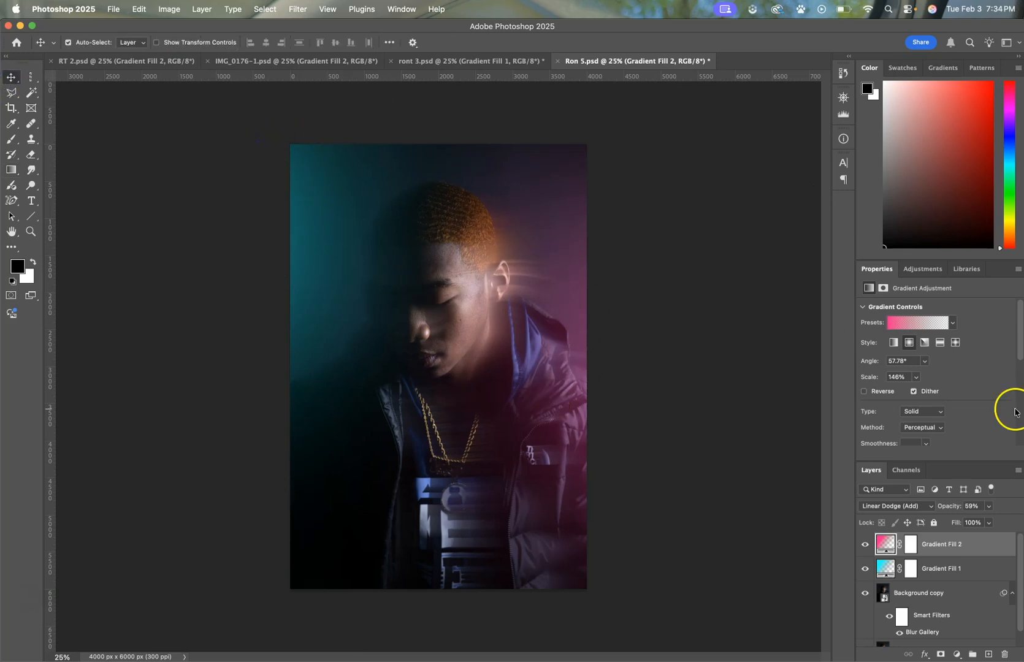
# Lower the Gradient Fill 2 layer's opacity to 43% and hide both gradient fill layers.
pyautogui.click(989, 506)
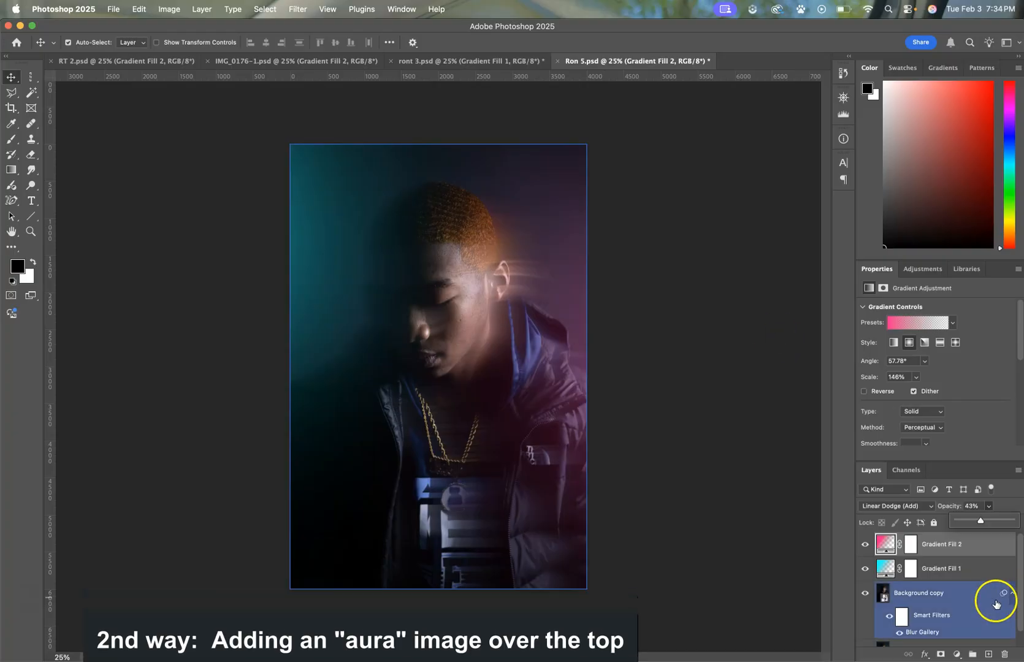
pyautogui.click(865, 544)
pyautogui.click(865, 568)
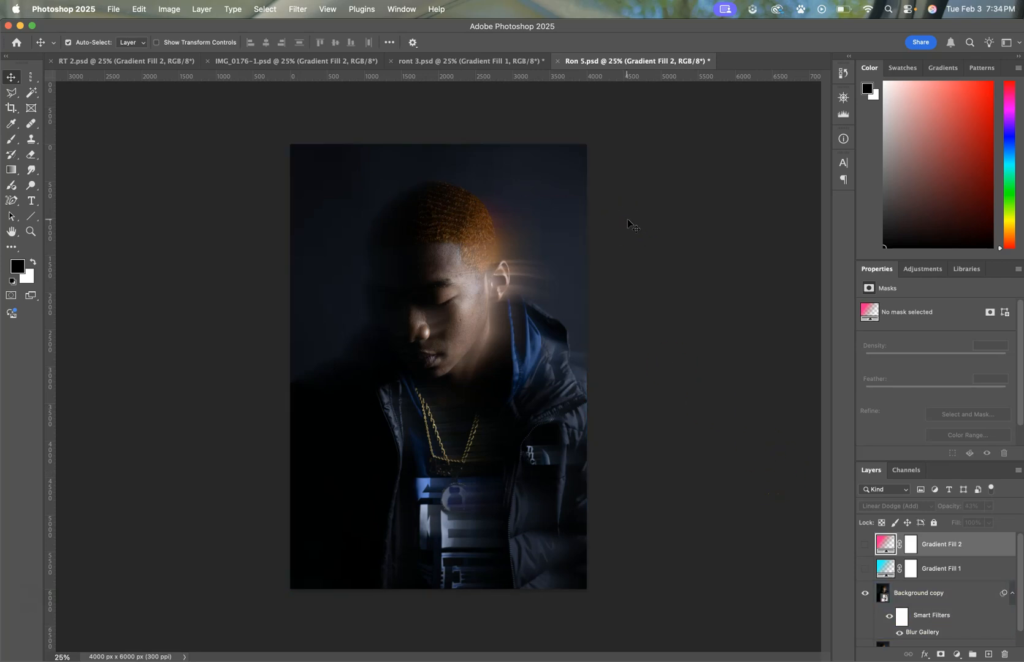
# Place Aura 01.jpg from the Aura folder in Downloads as an embedded image above the gradient fill layers.
pyautogui.click(114, 9)
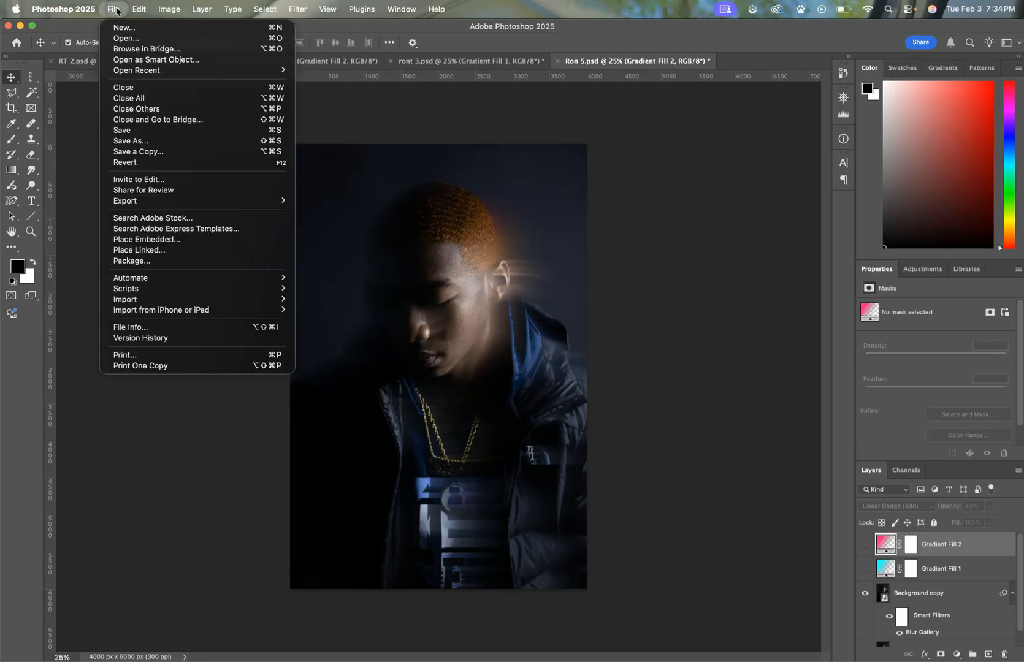
pyautogui.click(174, 241)
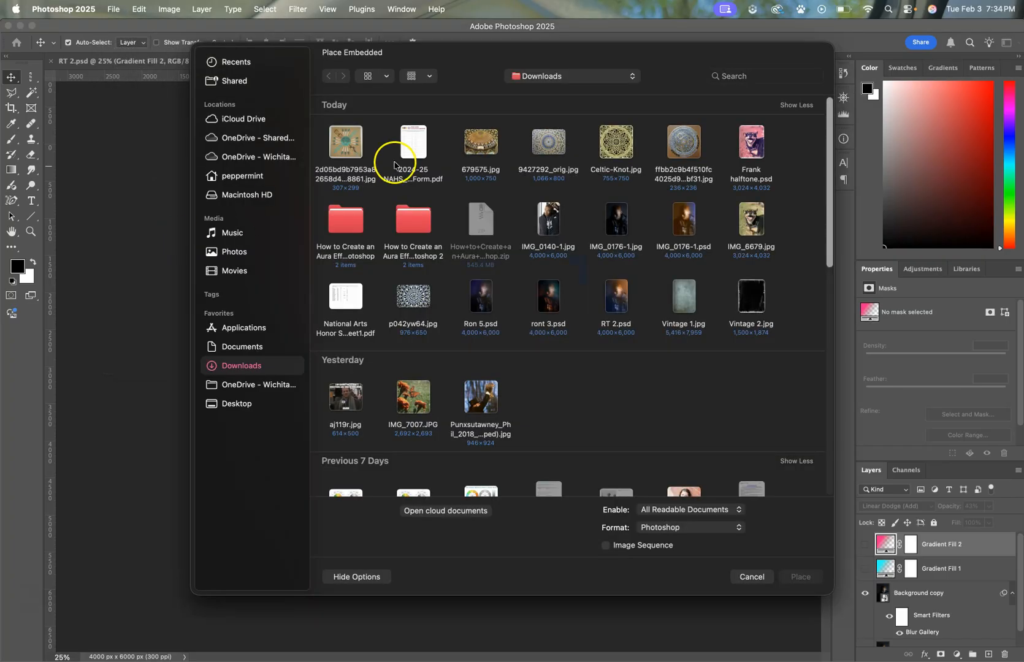
pyautogui.doubleClick(345, 228)
pyautogui.doubleClick(342, 150)
pyautogui.doubleClick(342, 150)
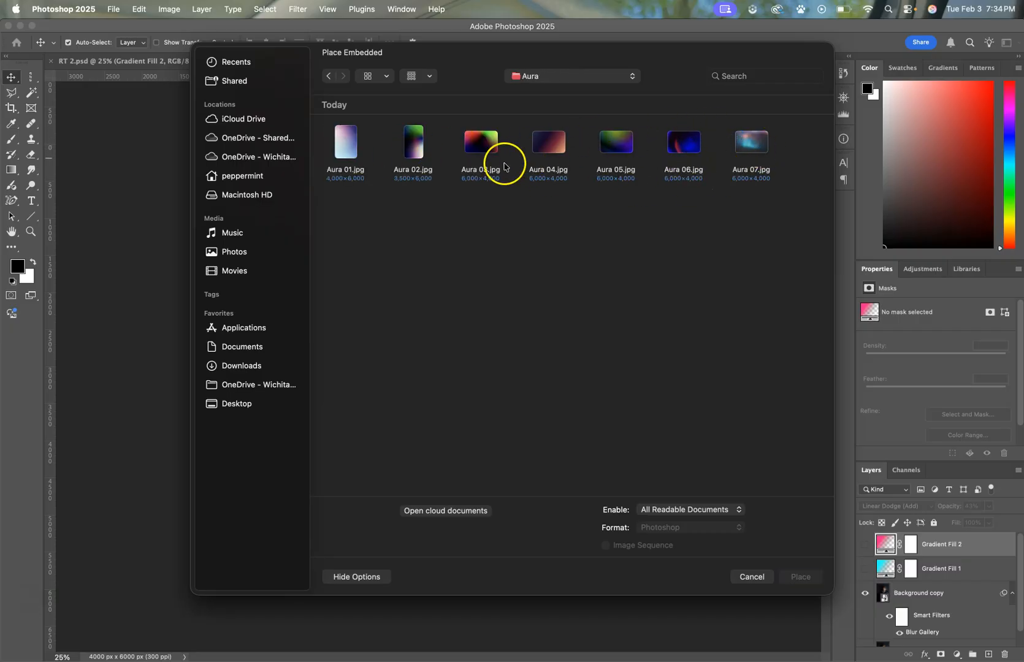
pyautogui.click(344, 144)
pyautogui.click(797, 576)
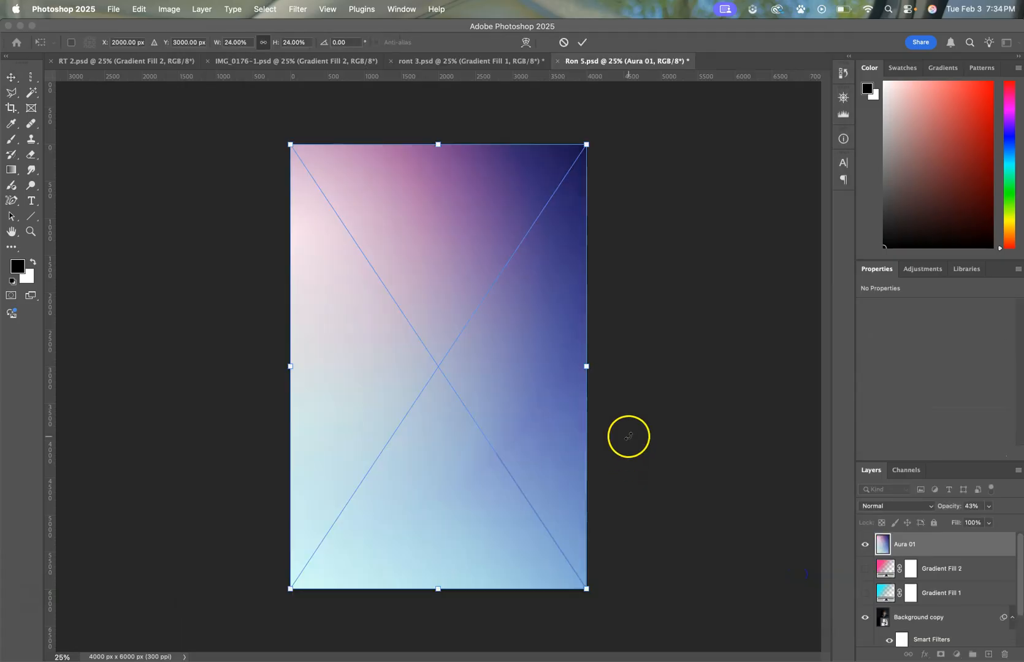
# Enlarge the placed Aura 01 image to about 25.18% so it extends past the canvas edges, and commit the transform.
pyautogui.moveTo(587, 144); pyautogui.dragTo(601, 123)
pyautogui.moveTo(555, 215)
pyautogui.mouseDown()
pyautogui.moveTo(535, 224)
pyautogui.moveTo(544, 228)
pyautogui.mouseUp()
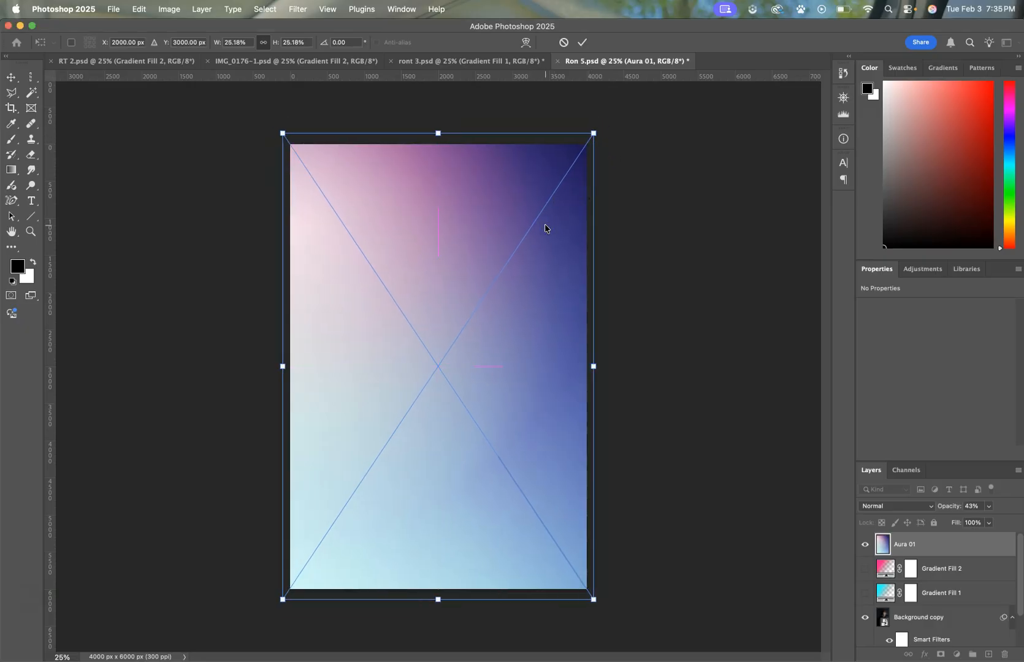
pyautogui.press('Return')
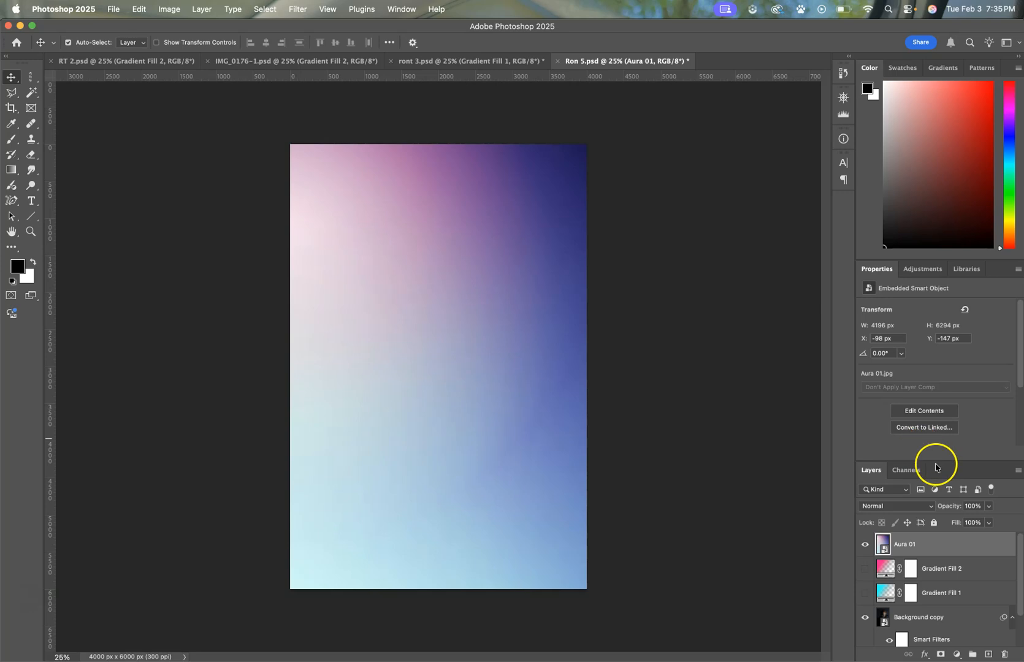
# Set the Aura 01 layer's blend mode to Color Dodge.
pyautogui.click(912, 506)
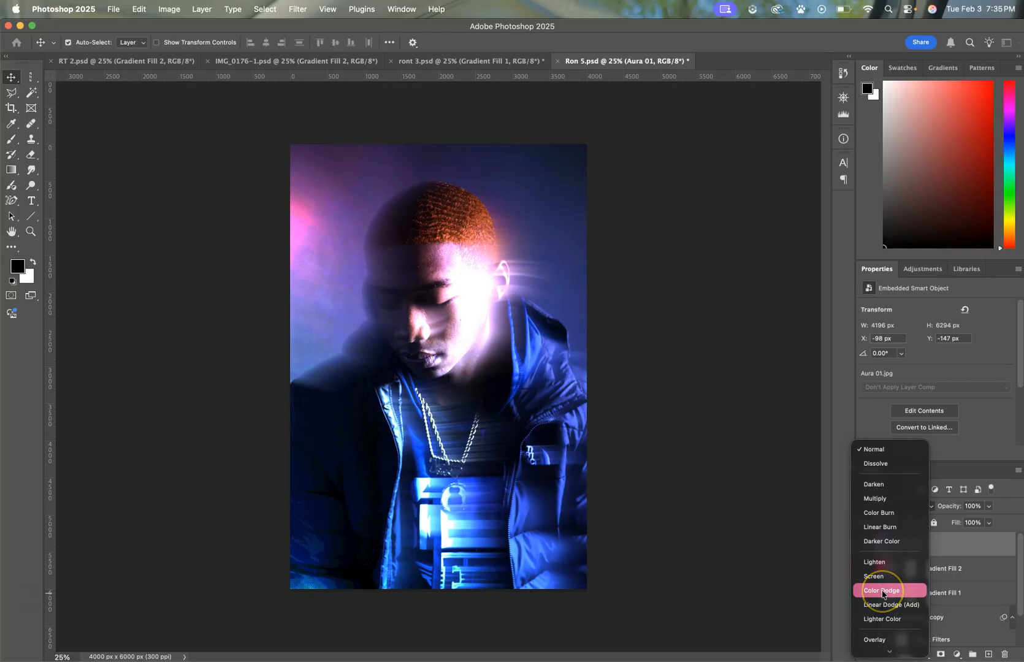
pyautogui.click(881, 591)
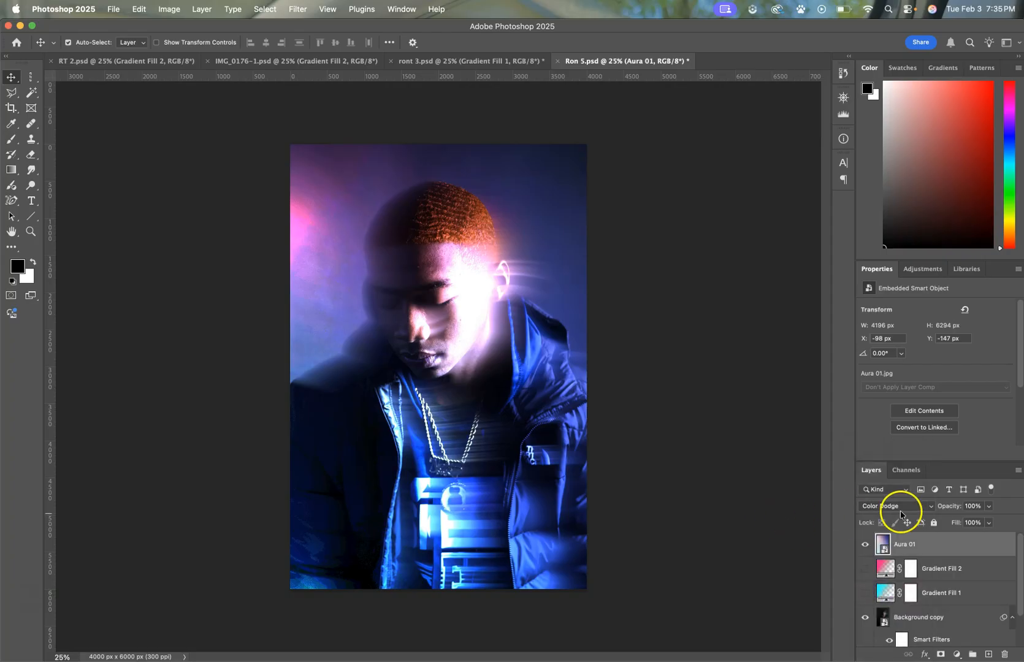
# Try the Aura 01 layer at a reduced opacity and restore it to 100%.
pyautogui.click(989, 507)
pyautogui.moveTo(980, 523); pyautogui.dragTo(970, 524)
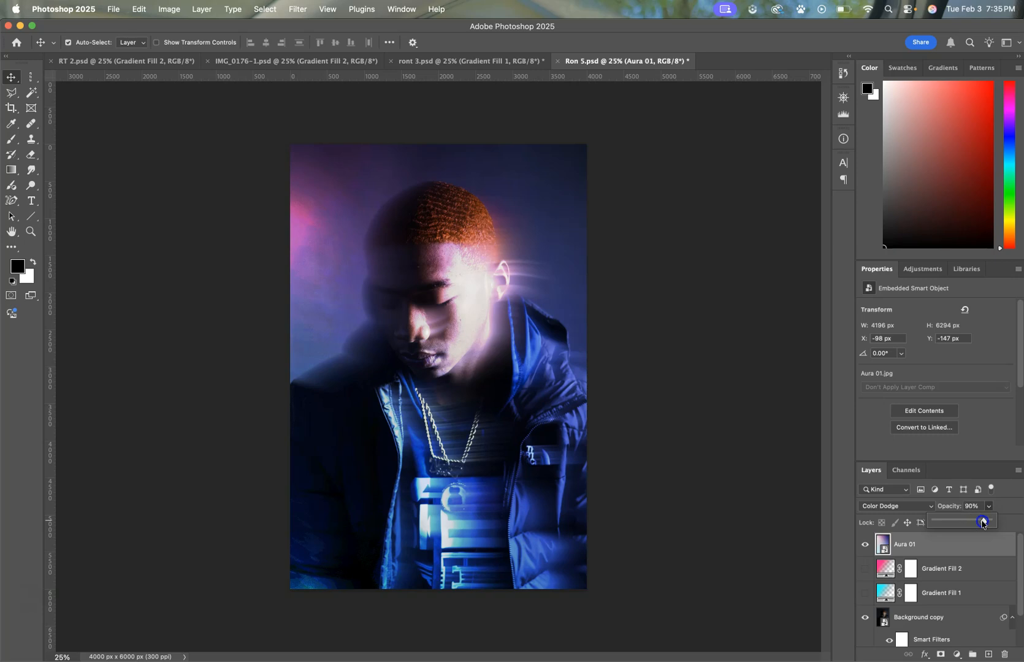
pyautogui.moveTo(982, 523); pyautogui.dragTo(1001, 525)
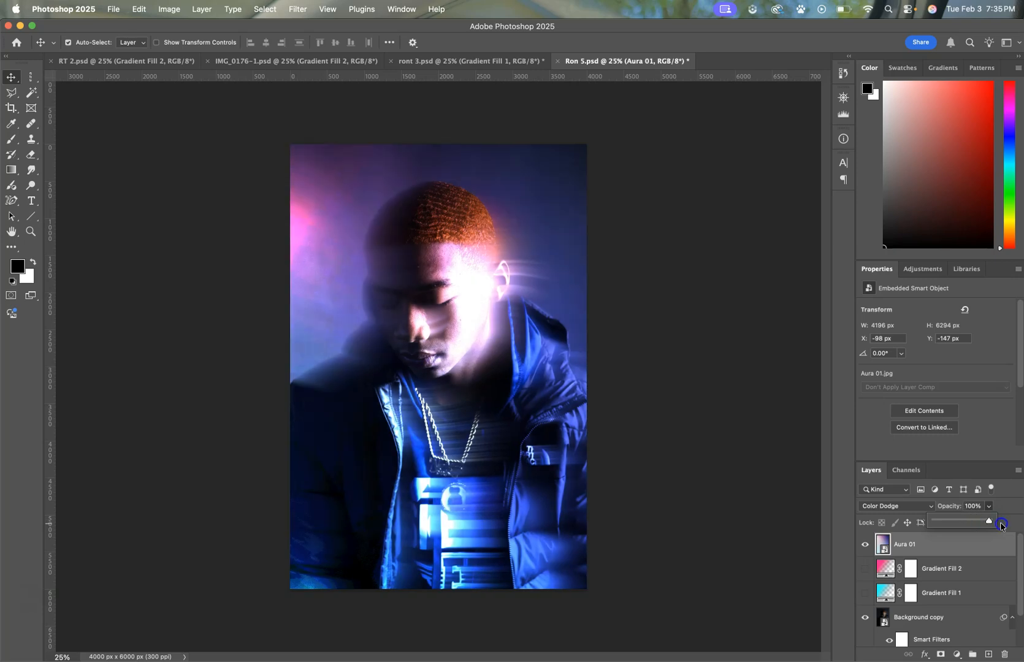
# Set the Aura 01 layer's blend mode to Linear Dodge (Add) and apply Levels with black input 149, midtone 0.37 and white 255.
pyautogui.click(904, 508)
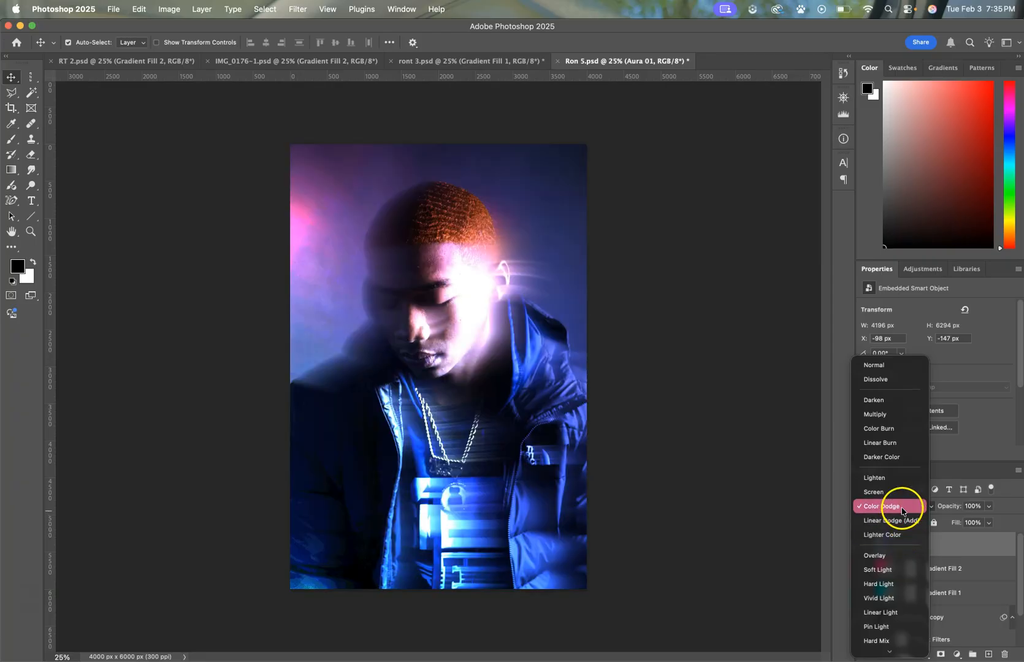
pyautogui.click(904, 520)
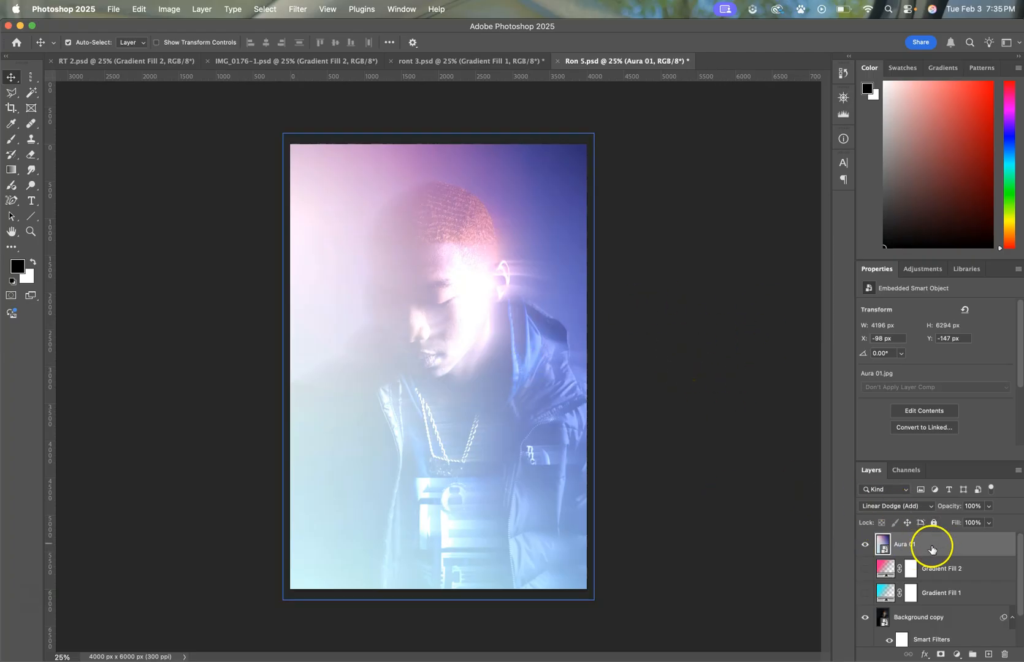
pyautogui.hotkey('ctrl', 'l')
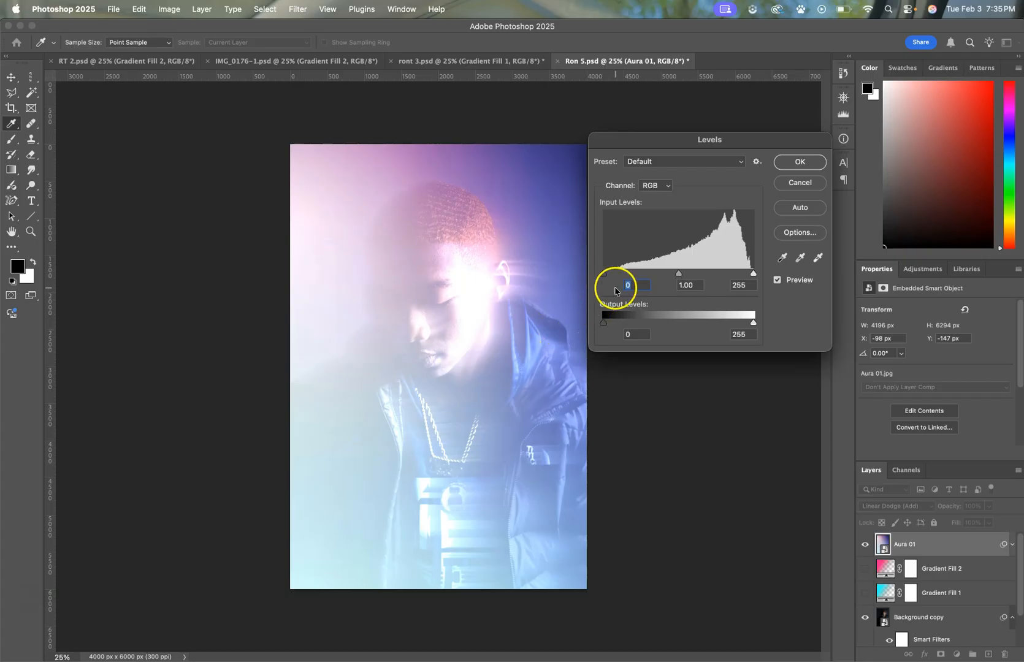
pyautogui.moveTo(606, 274); pyautogui.dragTo(753, 274)
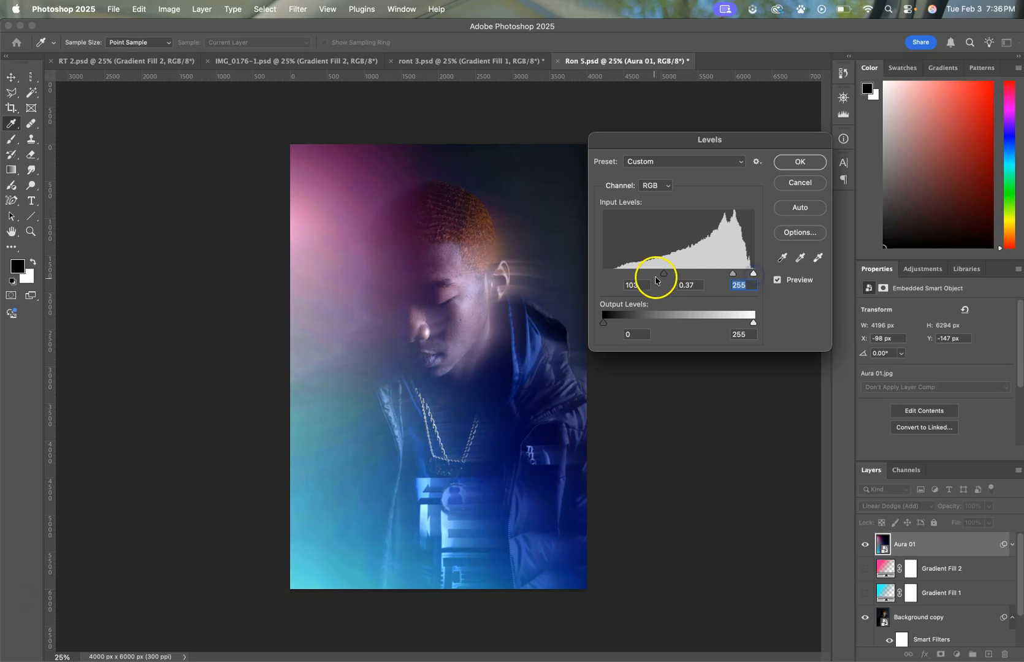
pyautogui.moveTo(663, 277); pyautogui.dragTo(690, 275)
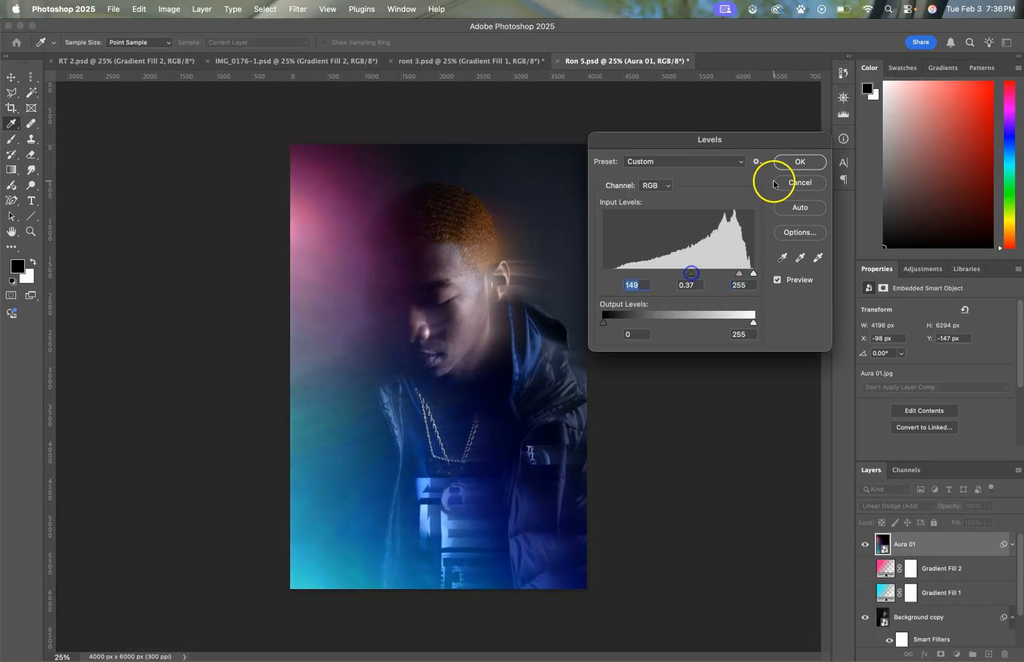
pyautogui.click(799, 161)
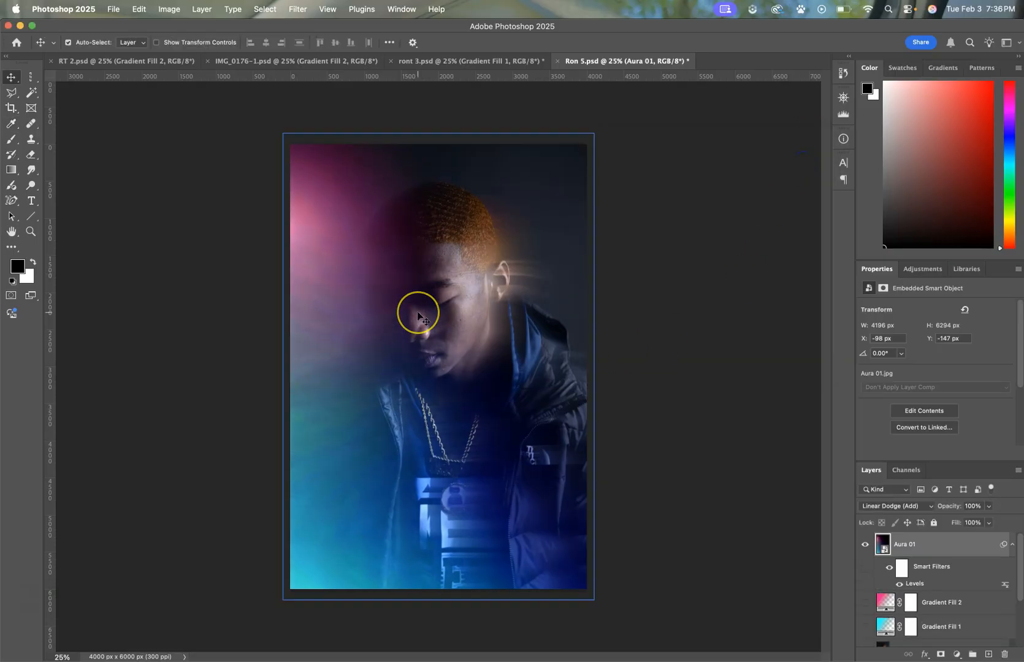
# Shift the Aura 01 image to the left and enlarge it to about 4957 × 7436 px, committing the transform.
pyautogui.moveTo(417, 316); pyautogui.dragTo(386, 331)
pyautogui.hotkey('ctrl', 't')
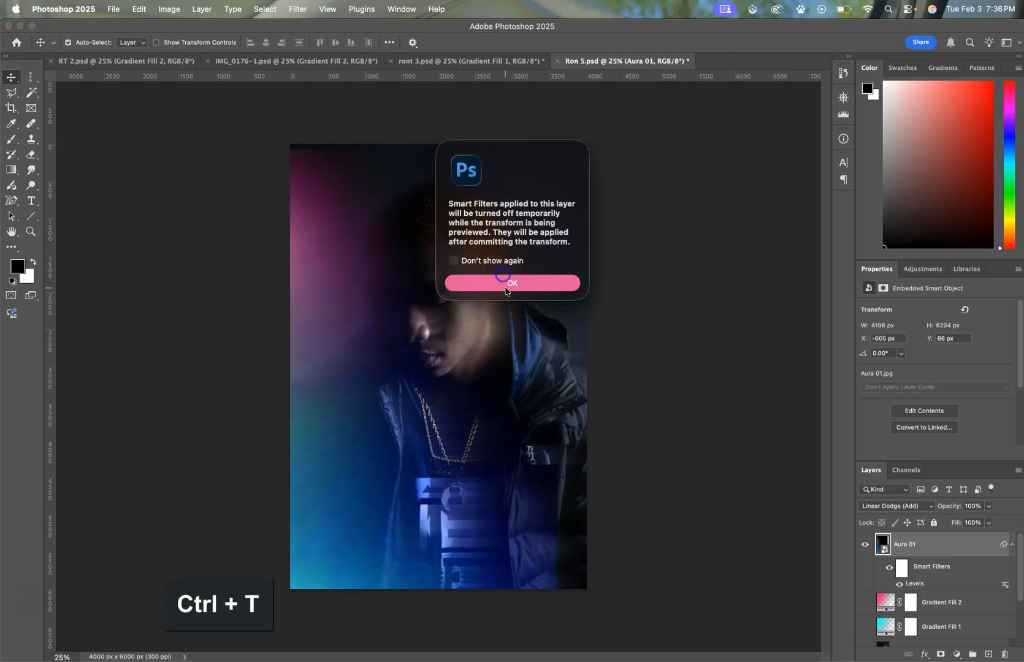
pyautogui.click(504, 286)
pyautogui.moveTo(555, 147); pyautogui.dragTo(649, 98)
pyautogui.moveTo(550, 199); pyautogui.dragTo(539, 231)
pyautogui.press('Return')
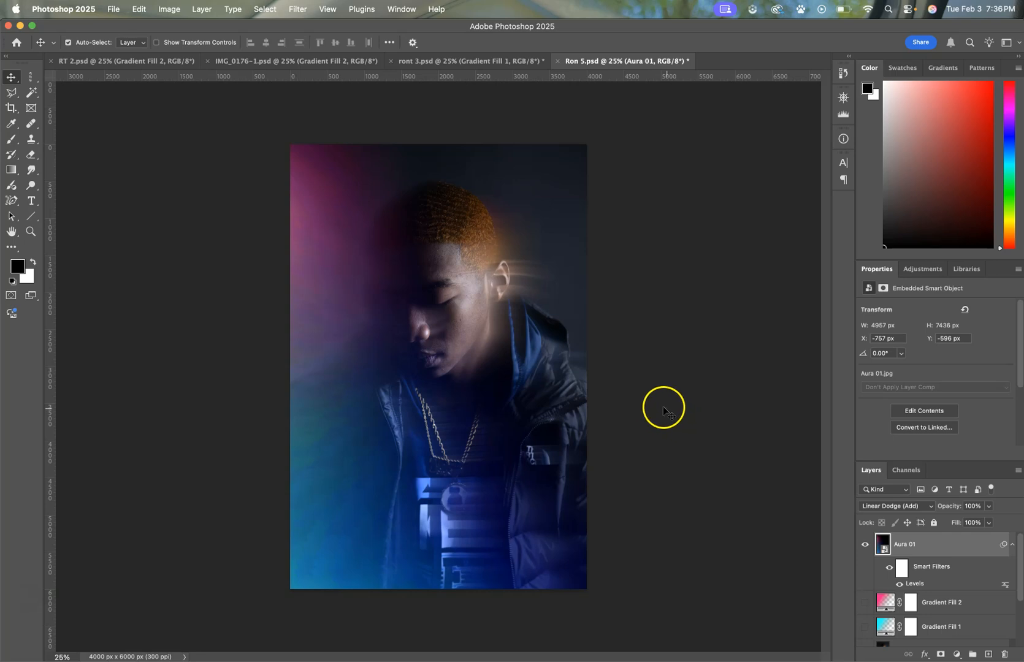
# Try a lower opacity on Aura 01, restore it to 100%, and move the image right until its left edge sits inside the canvas.
pyautogui.click(989, 508)
pyautogui.moveTo(979, 523); pyautogui.dragTo(971, 524)
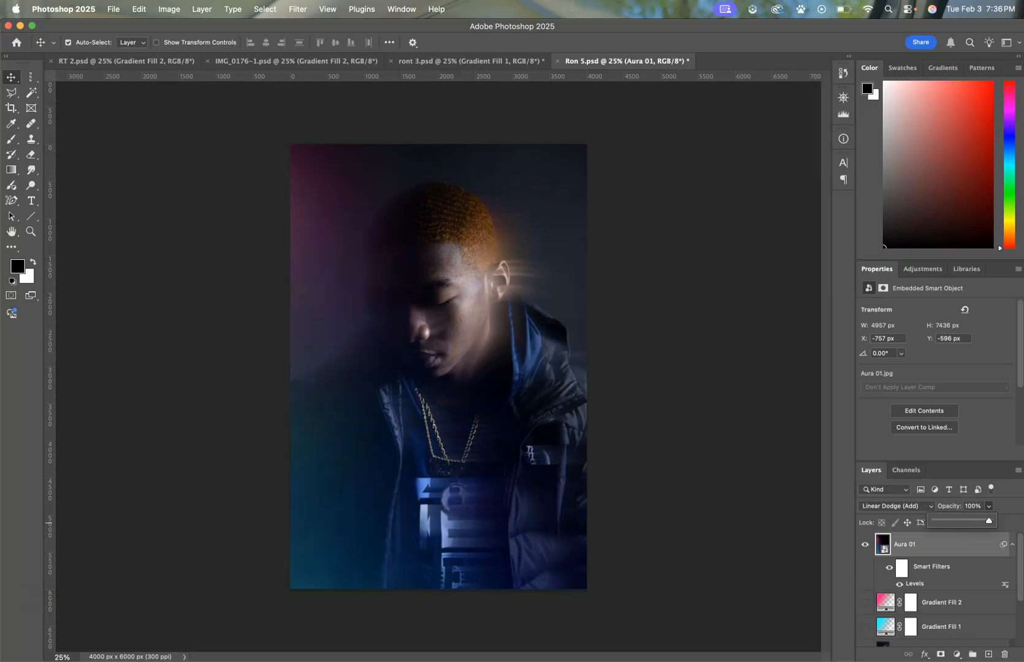
pyautogui.click(378, 394)
pyautogui.moveTo(377, 394); pyautogui.dragTo(448, 402)
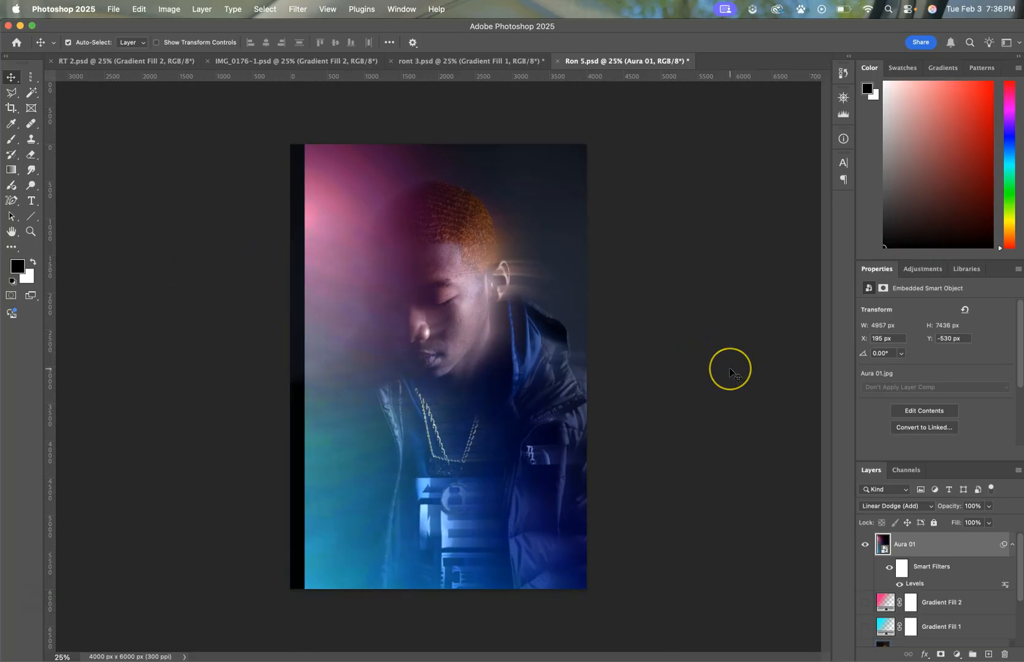
# Add a layer mask to Aura 01 and paint black over the upper-left glow with an 1800 px soft round brush at 48% opacity.
pyautogui.click(941, 654)
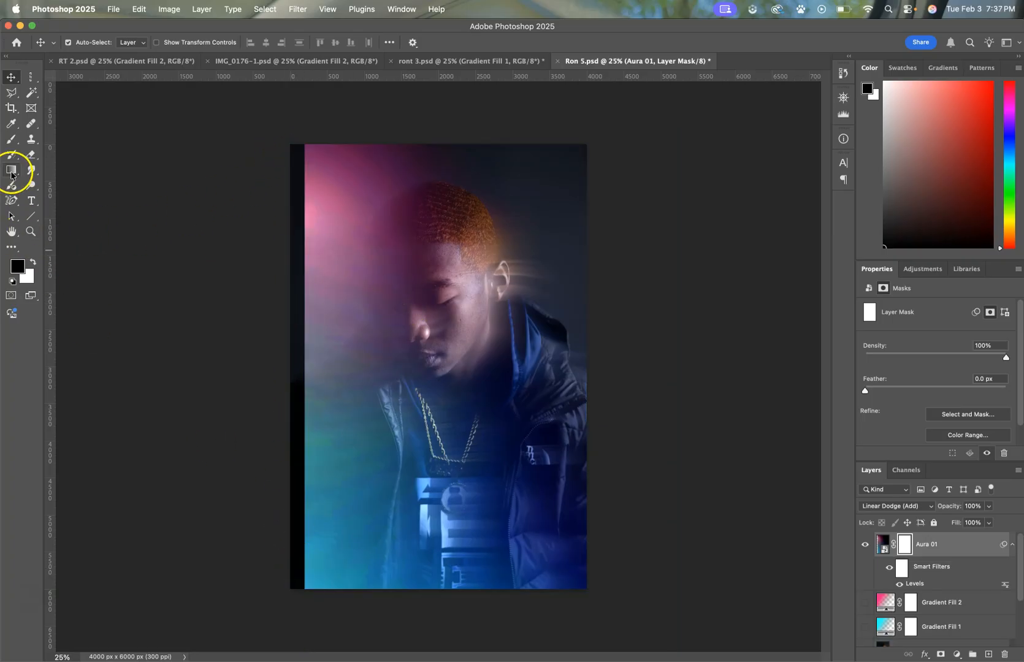
pyautogui.click(12, 141)
pyautogui.click(57, 140)
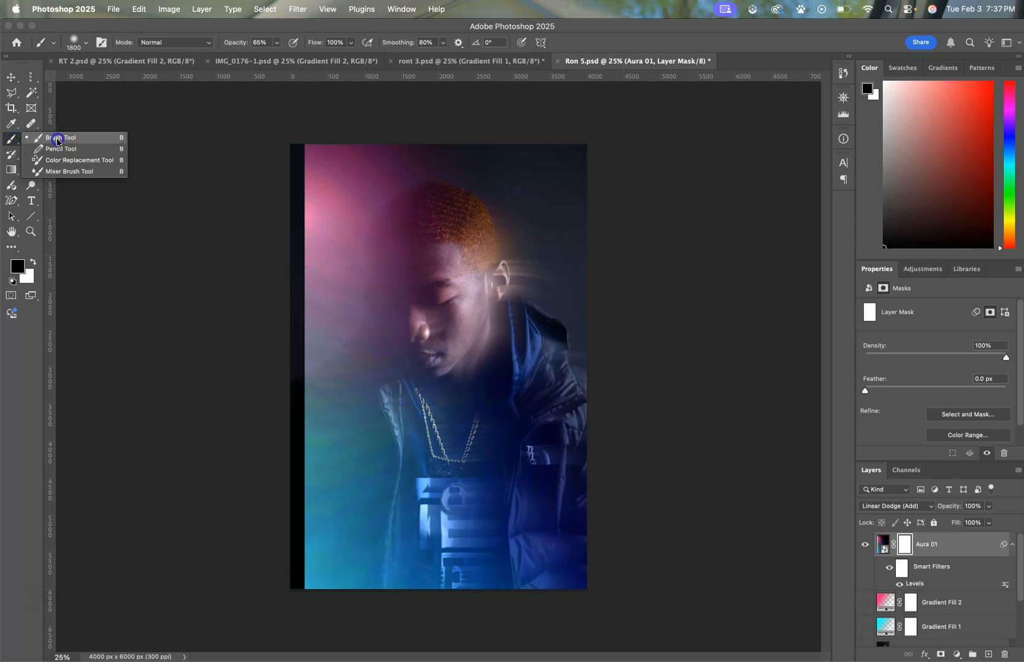
pyautogui.click(86, 43)
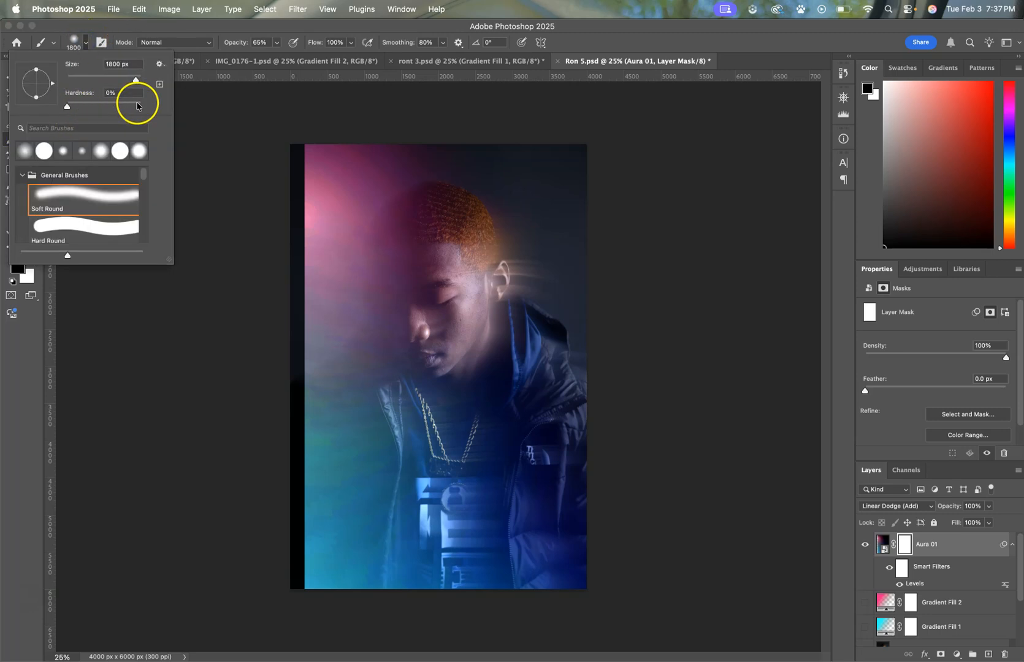
pyautogui.click(275, 43)
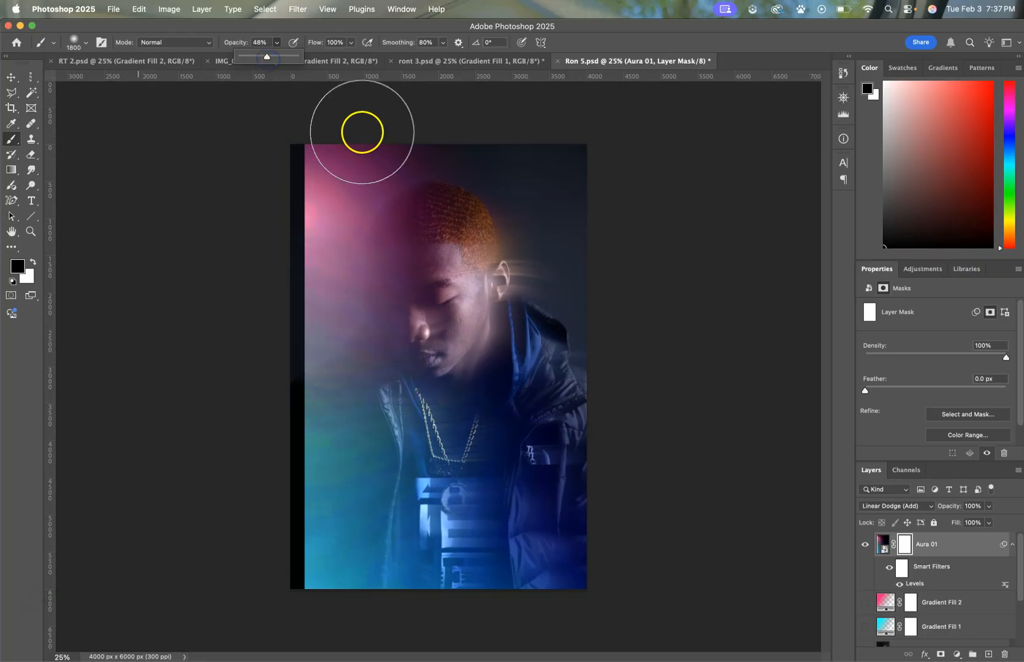
pyautogui.moveTo(301, 171)
pyautogui.mouseDown()
pyautogui.moveTo(302, 235)
pyautogui.moveTo(288, 164)
pyautogui.moveTo(299, 252)
pyautogui.moveTo(306, 165)
pyautogui.moveTo(297, 222)
pyautogui.moveTo(291, 190)
pyautogui.moveTo(291, 315)
pyautogui.moveTo(292, 203)
pyautogui.moveTo(297, 256)
pyautogui.moveTo(325, 136)
pyautogui.moveTo(305, 311)
pyautogui.moveTo(320, 350)
pyautogui.moveTo(304, 205)
pyautogui.moveTo(295, 265)
pyautogui.moveTo(305, 89)
pyautogui.mouseUp()
# Raise the brush opacity to 74% and paint black on the Aura 01 mask down the whole left edge of the photo.
pyautogui.click(275, 43)
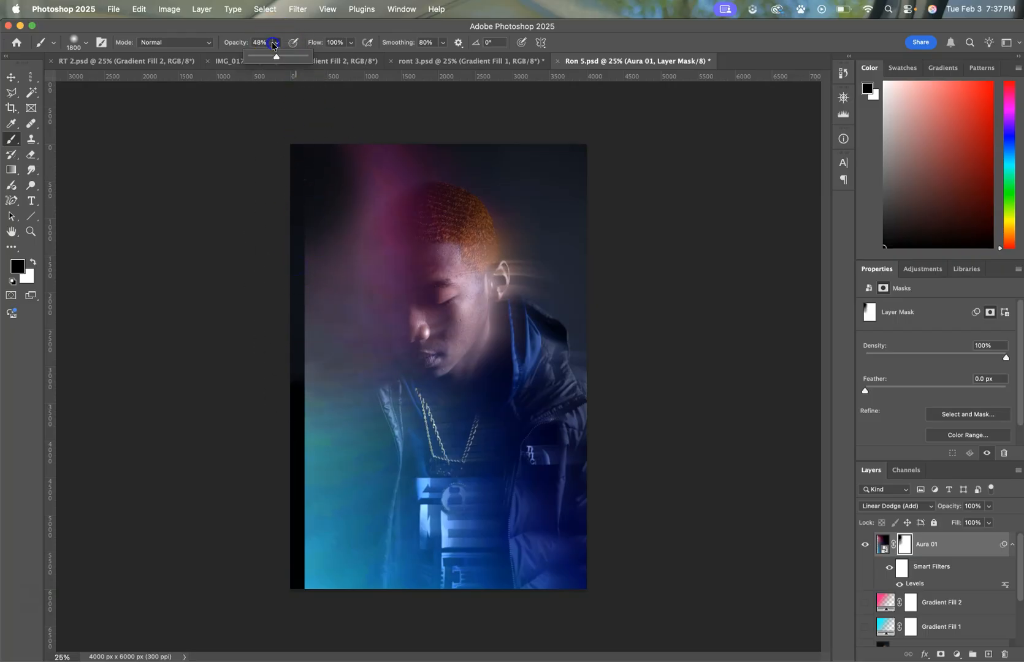
pyautogui.click(297, 144)
pyautogui.moveTo(300, 142); pyautogui.dragTo(274, 483)
pyautogui.moveTo(285, 213); pyautogui.dragTo(270, 539)
pyautogui.moveTo(275, 412); pyautogui.dragTo(285, 557)
pyautogui.moveTo(275, 245)
pyautogui.mouseDown()
pyautogui.moveTo(274, 529)
pyautogui.moveTo(336, 606)
pyautogui.mouseUp()
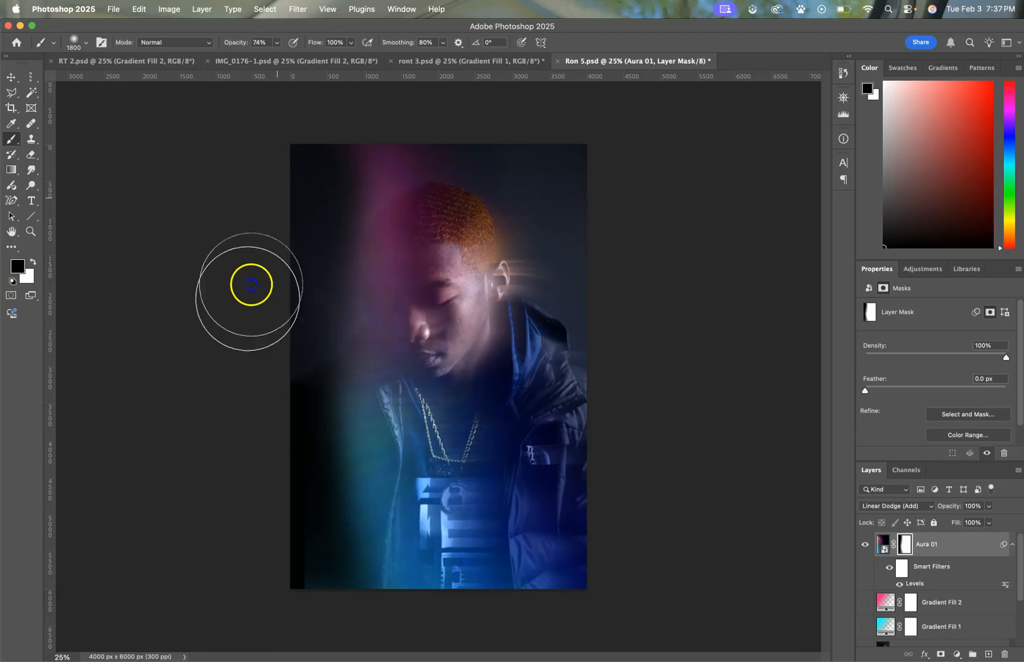
# Paint white on the Aura 01 mask to bring back the hidden left side, and switch the foreground colour back to black.
pyautogui.press('x')
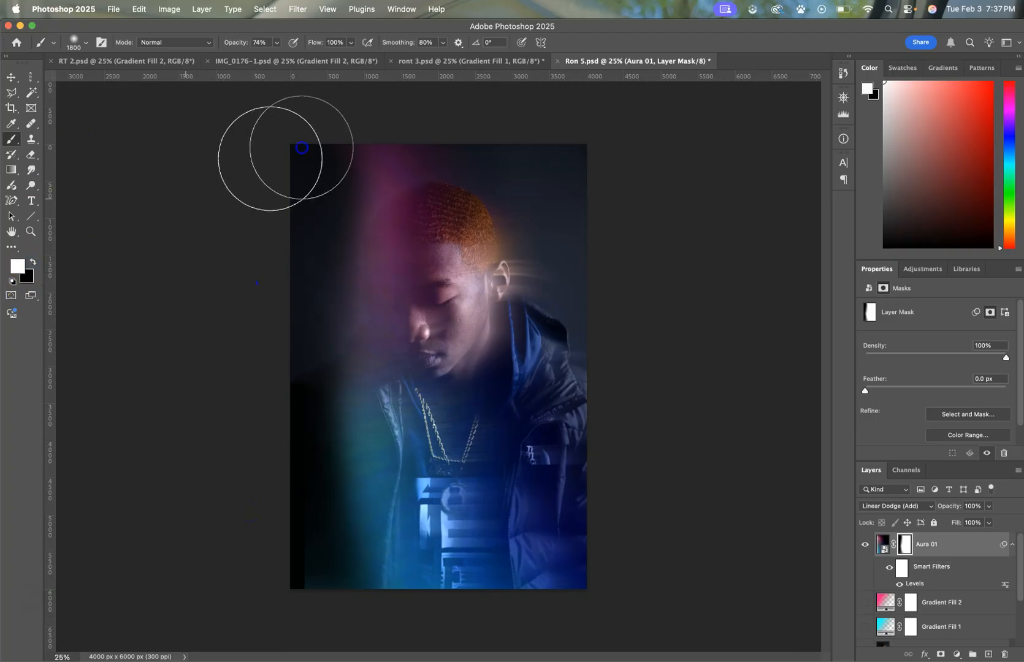
pyautogui.moveTo(285, 155)
pyautogui.mouseDown()
pyautogui.moveTo(252, 257)
pyautogui.moveTo(252, 354)
pyautogui.mouseUp()
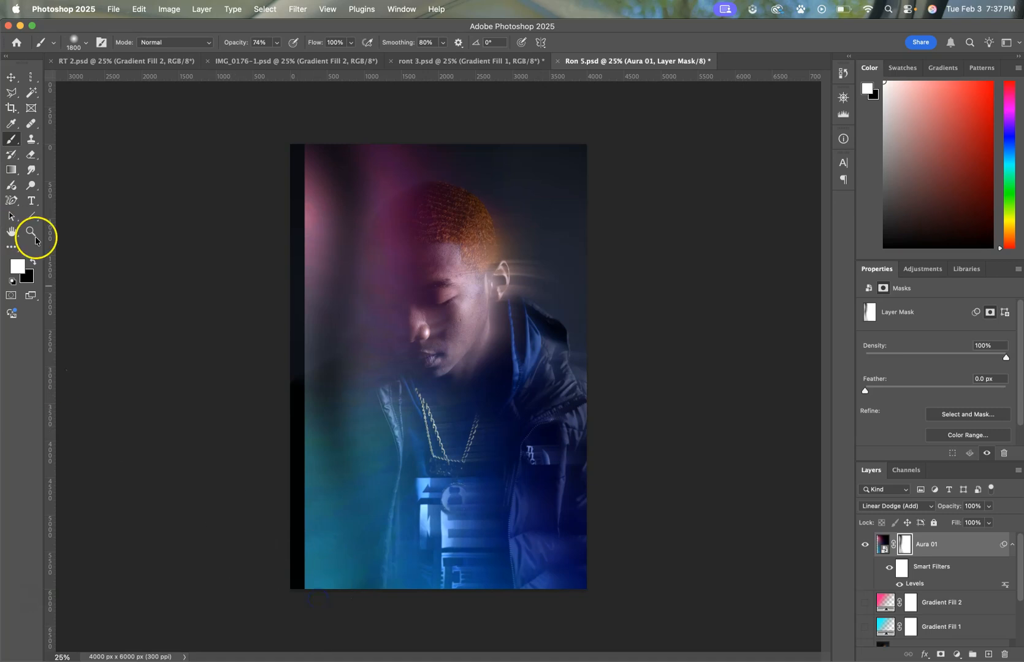
pyautogui.moveTo(272, 232)
pyautogui.mouseDown()
pyautogui.moveTo(283, 167)
pyautogui.moveTo(247, 269)
pyautogui.moveTo(301, 171)
pyautogui.moveTo(253, 264)
pyautogui.mouseUp()
pyautogui.click(32, 260)
pyautogui.click(35, 263)
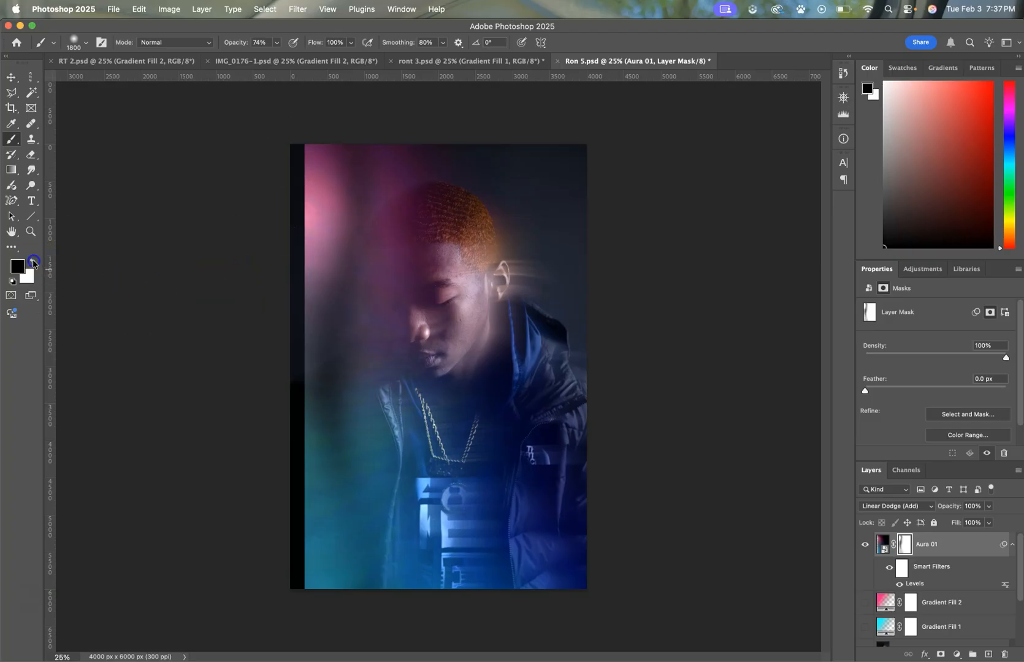
# Paint black on the Aura 01 mask again to hide the image's hard edge along the left side of the photo.
pyautogui.moveTo(331, 131)
pyautogui.mouseDown()
pyautogui.moveTo(272, 234)
pyautogui.moveTo(304, 251)
pyautogui.moveTo(302, 273)
pyautogui.moveTo(290, 194)
pyautogui.moveTo(274, 335)
pyautogui.moveTo(302, 222)
pyautogui.moveTo(294, 301)
pyautogui.moveTo(268, 218)
pyautogui.moveTo(297, 181)
pyautogui.moveTo(265, 151)
pyautogui.moveTo(328, 288)
pyautogui.moveTo(313, 429)
pyautogui.moveTo(292, 491)
pyautogui.moveTo(284, 469)
pyautogui.mouseUp()
pyautogui.moveTo(335, 589); pyautogui.dragTo(340, 621)
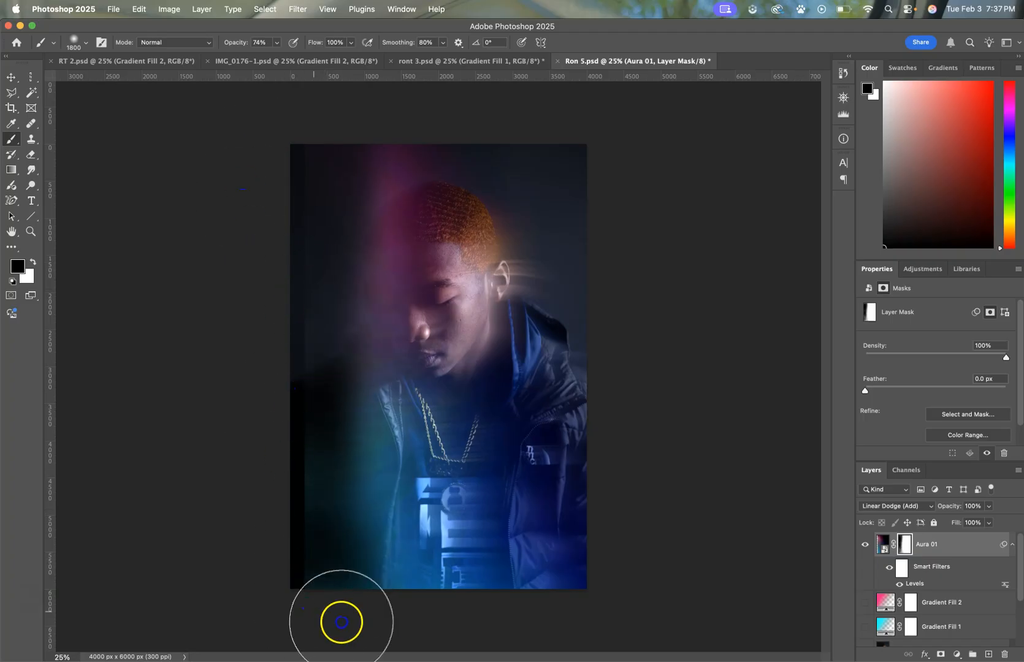
pyautogui.moveTo(243, 174)
pyautogui.mouseDown()
pyautogui.moveTo(257, 155)
pyautogui.moveTo(270, 245)
pyautogui.mouseUp()
pyautogui.moveTo(276, 195); pyautogui.dragTo(341, 574)
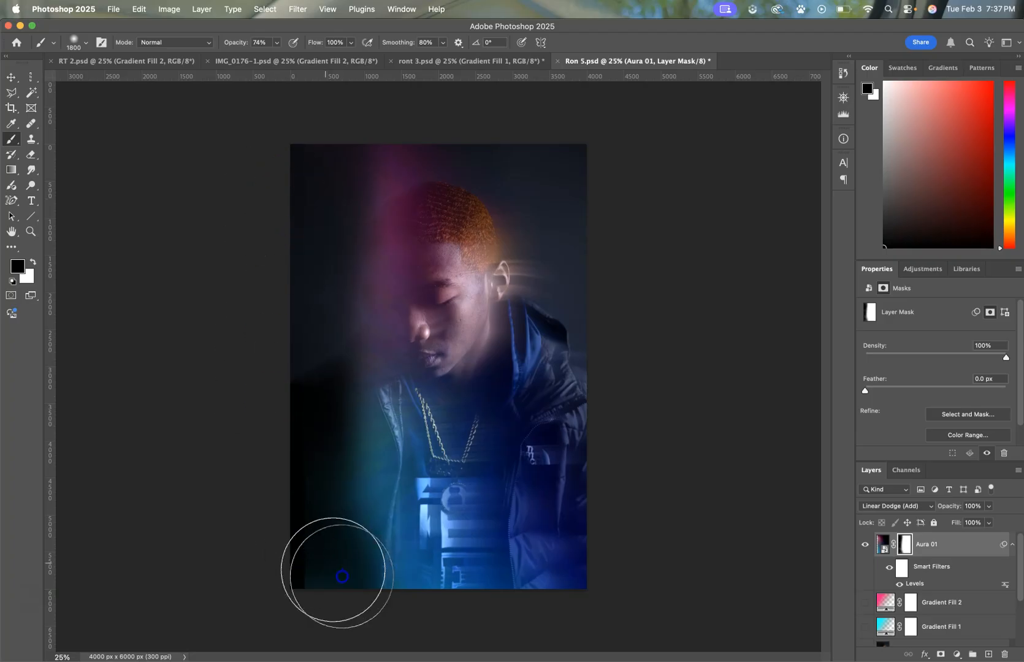
# Move the masked Aura 01 layer to the left and delete its layer mask.
pyautogui.click(11, 77)
pyautogui.moveTo(445, 306)
pyautogui.mouseDown()
pyautogui.moveTo(387, 313)
pyautogui.moveTo(408, 309)
pyautogui.mouseUp()
pyautogui.click(671, 354)
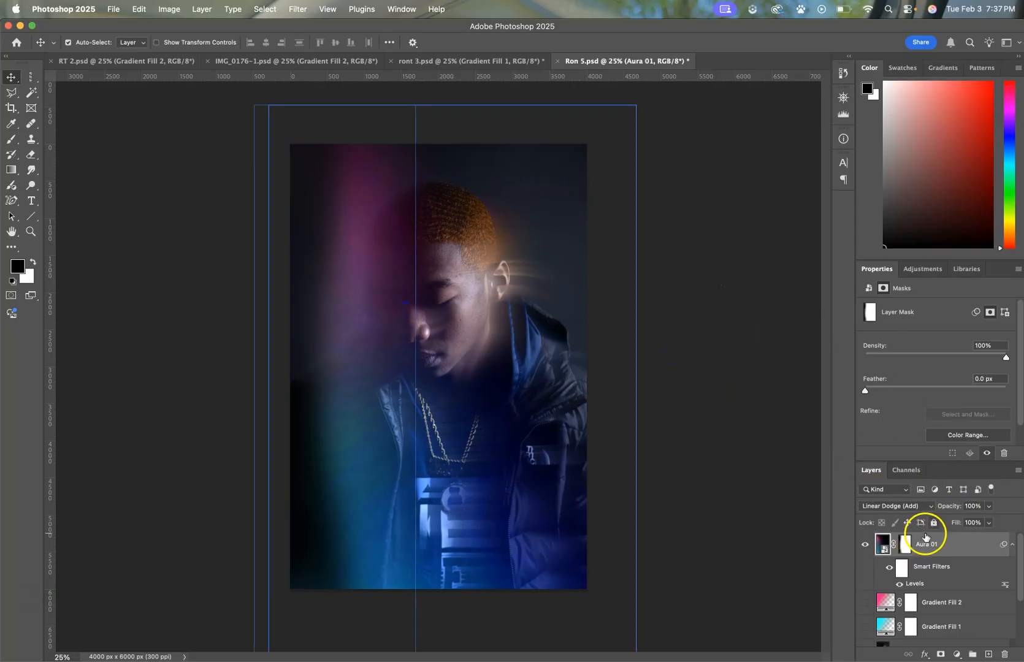
pyautogui.click(906, 545)
pyautogui.rightClick(905, 544)
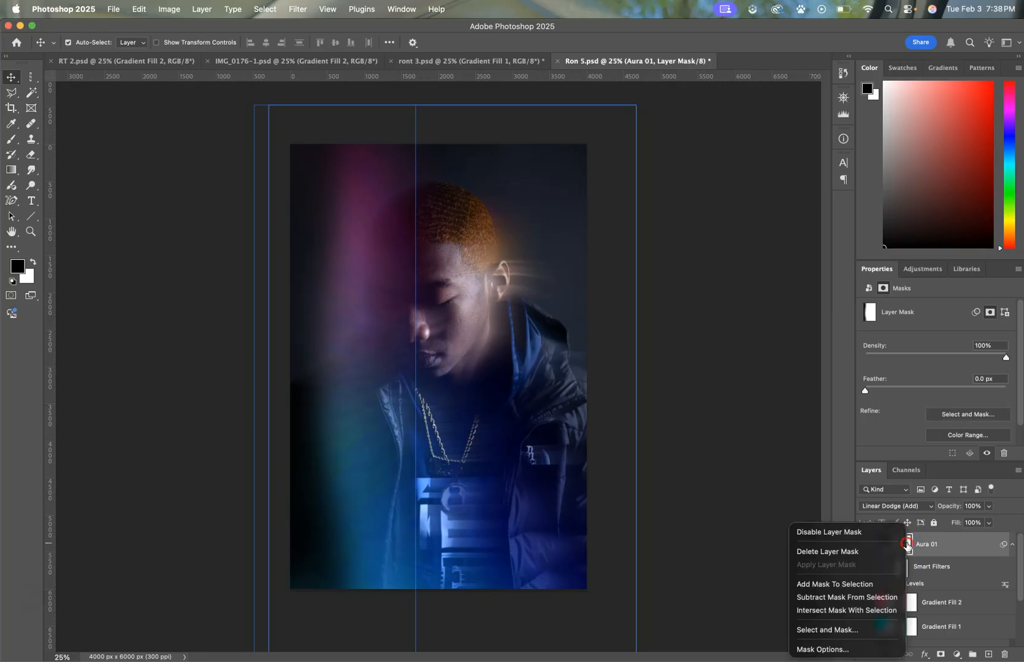
pyautogui.click(876, 551)
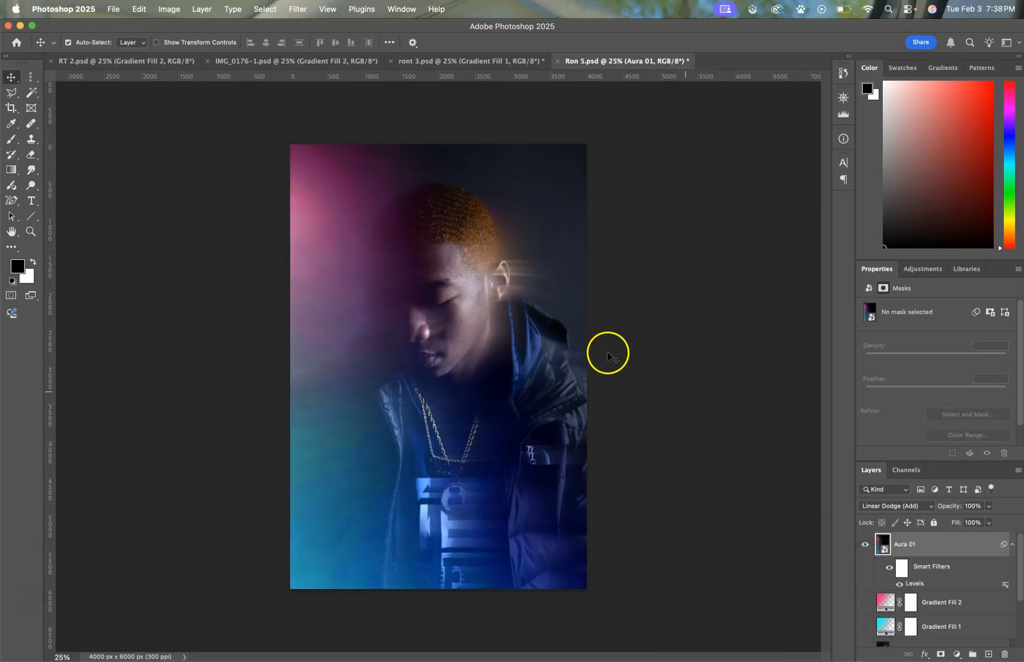
# Move Aura 01 left to about X -892 px, Y -465 px, lower its opacity to about 74%, and deselect the layer.
pyautogui.moveTo(469, 320); pyautogui.dragTo(429, 321)
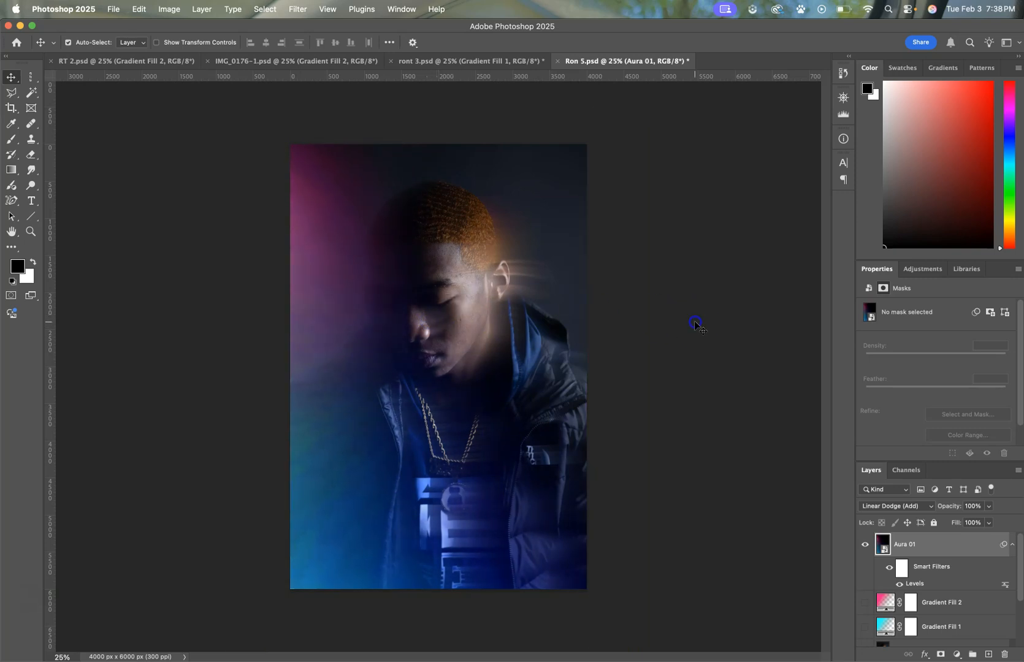
pyautogui.click(988, 507)
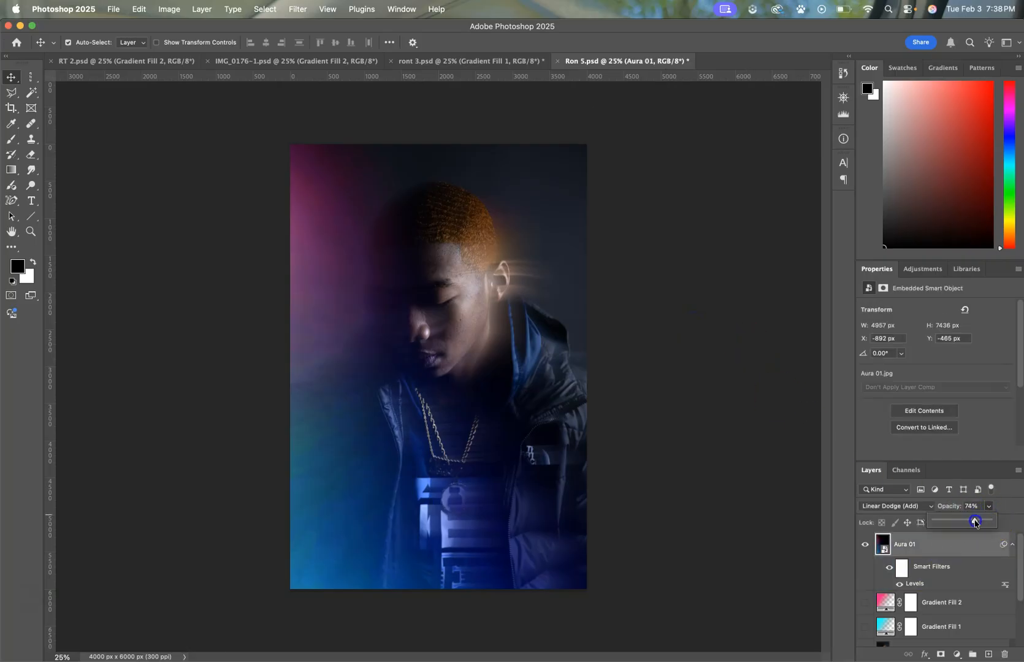
pyautogui.moveTo(975, 522); pyautogui.dragTo(973, 523)
pyautogui.click(767, 392)
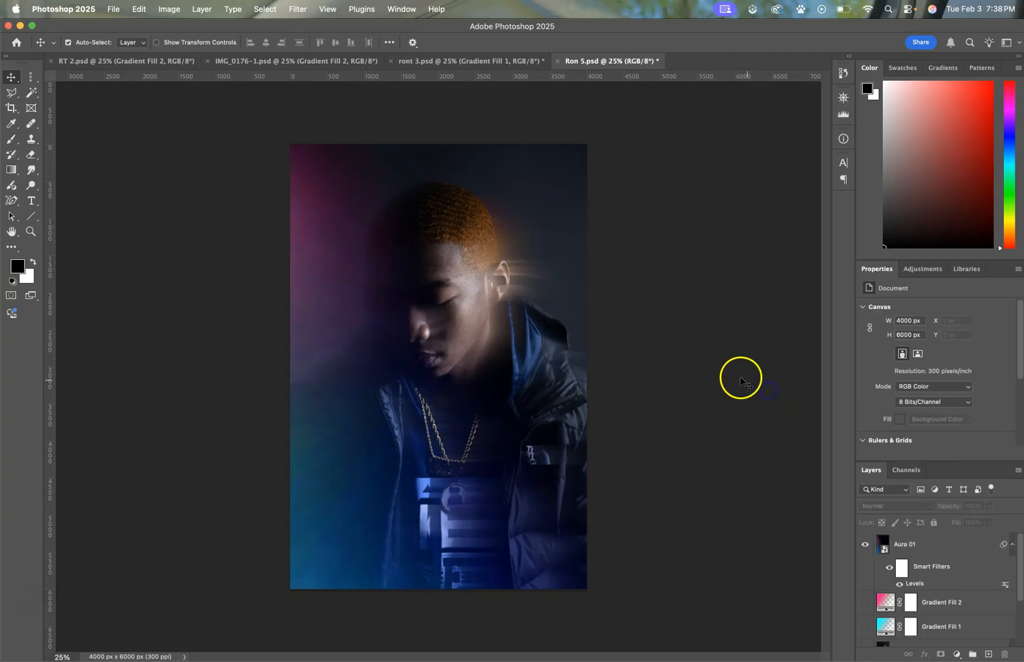
# Place Aura 05.jpg from the Aura folder as an embedded image above the Aura 01 layer.
pyautogui.click(108, 10)
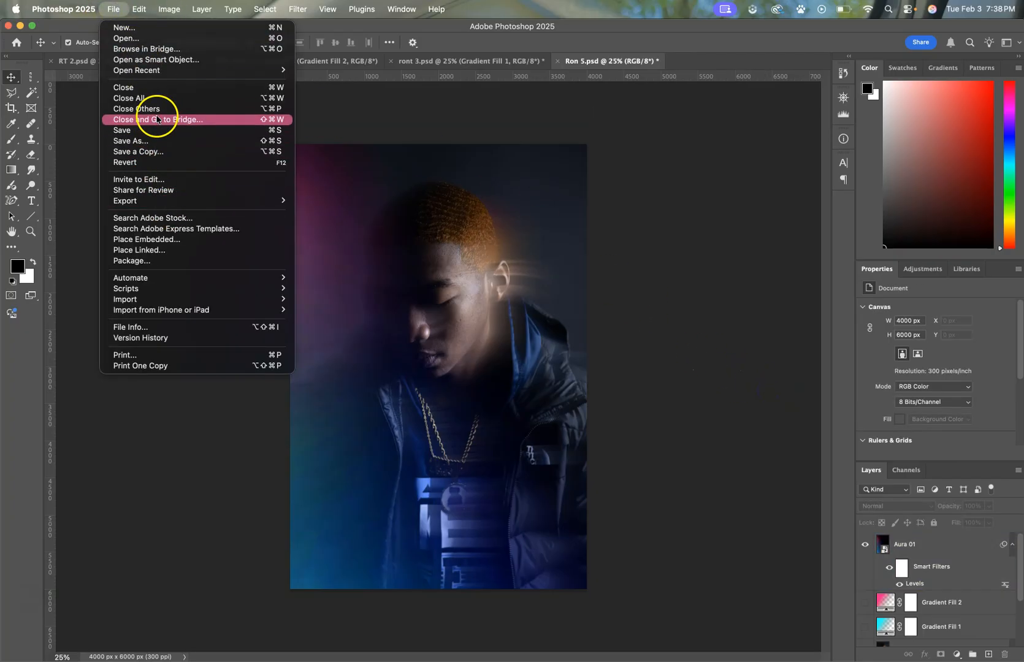
pyautogui.click(202, 239)
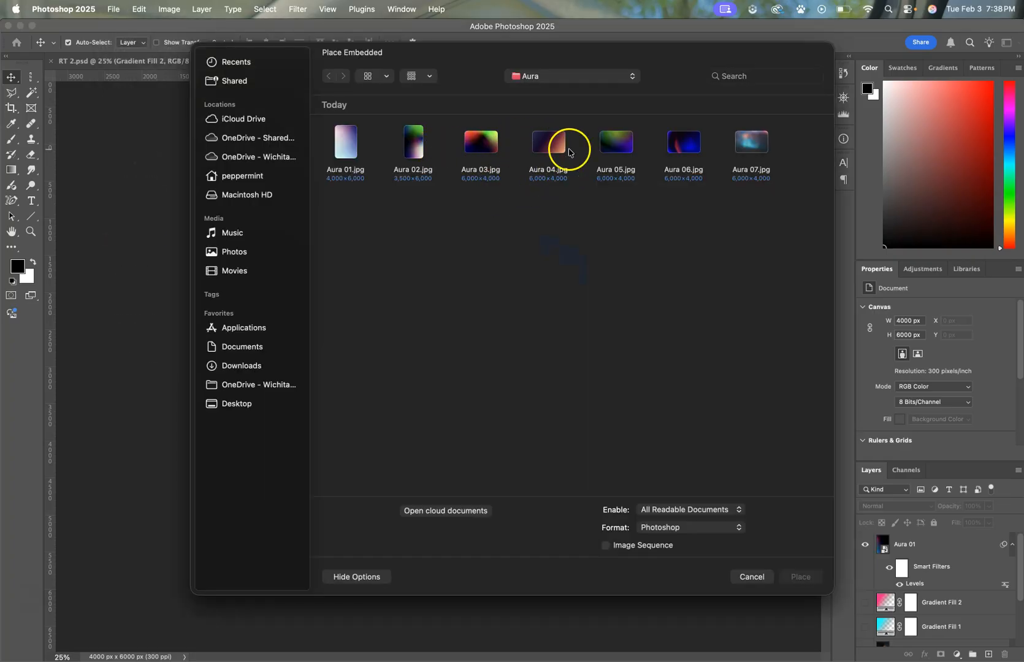
pyautogui.doubleClick(620, 147)
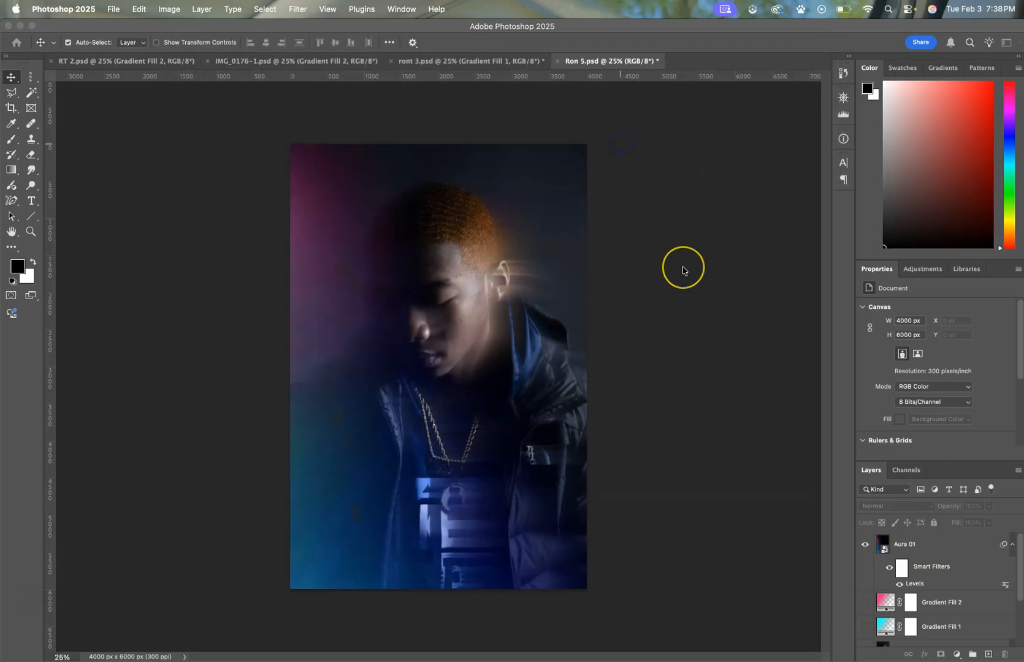
# Rotate the placed Aura 05 image to about 95.66°, enlarge it to about 6349 × 8841 px to cover the canvas, and commit.
pyautogui.moveTo(450, 248); pyautogui.dragTo(570, 377)
pyautogui.moveTo(550, 230); pyautogui.dragTo(686, 107)
pyautogui.moveTo(329, 502); pyautogui.dragTo(208, 648)
pyautogui.moveTo(369, 536); pyautogui.dragTo(357, 507)
pyautogui.press('Return')
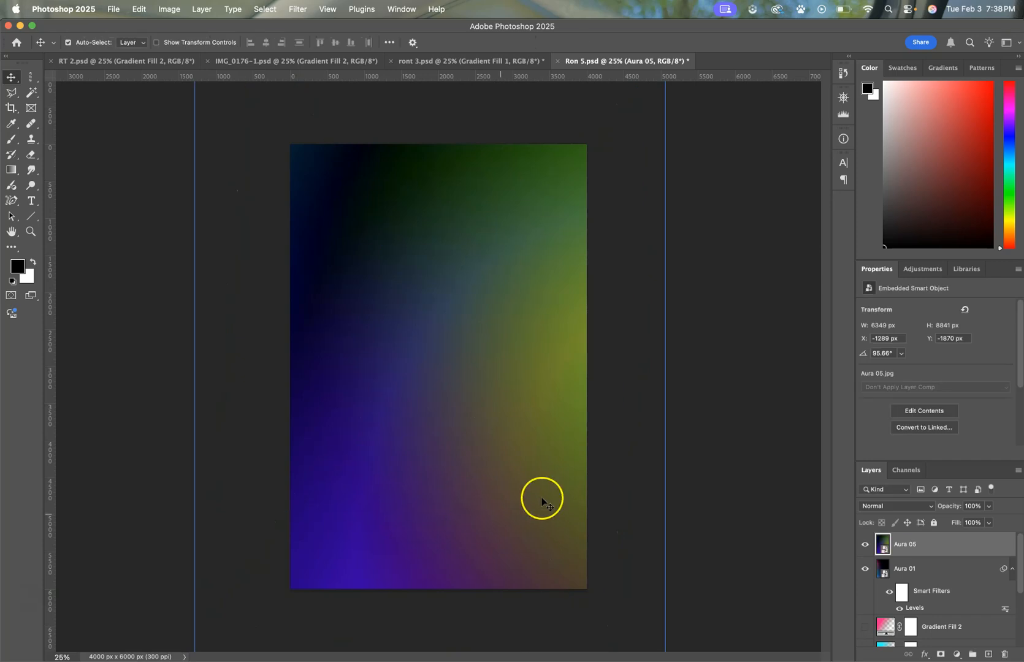
# Set the Aura 05 layer's blend mode to Screen and its opacity to 59%.
pyautogui.click(870, 506)
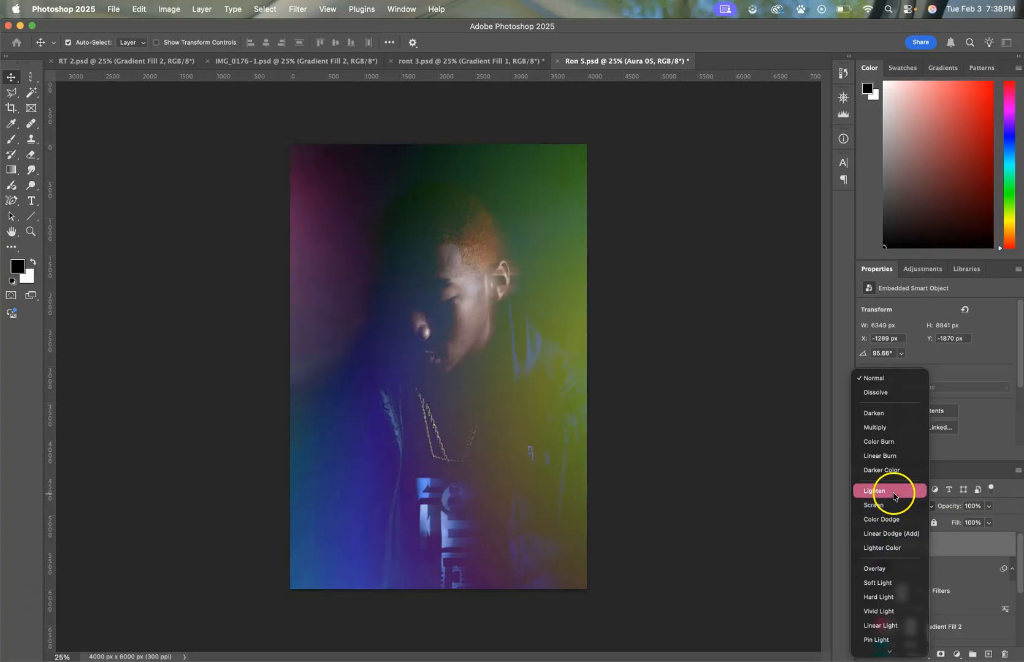
pyautogui.click(893, 507)
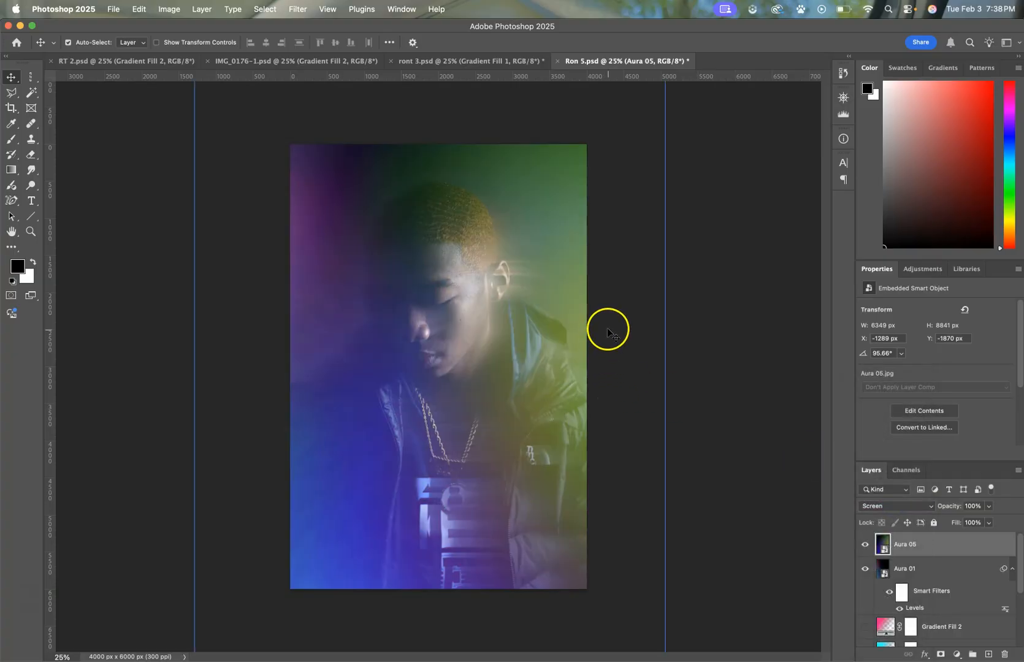
pyautogui.click(990, 506)
pyautogui.moveTo(960, 524)
pyautogui.mouseDown()
pyautogui.moveTo(929, 525)
pyautogui.moveTo(966, 523)
pyautogui.mouseUp()
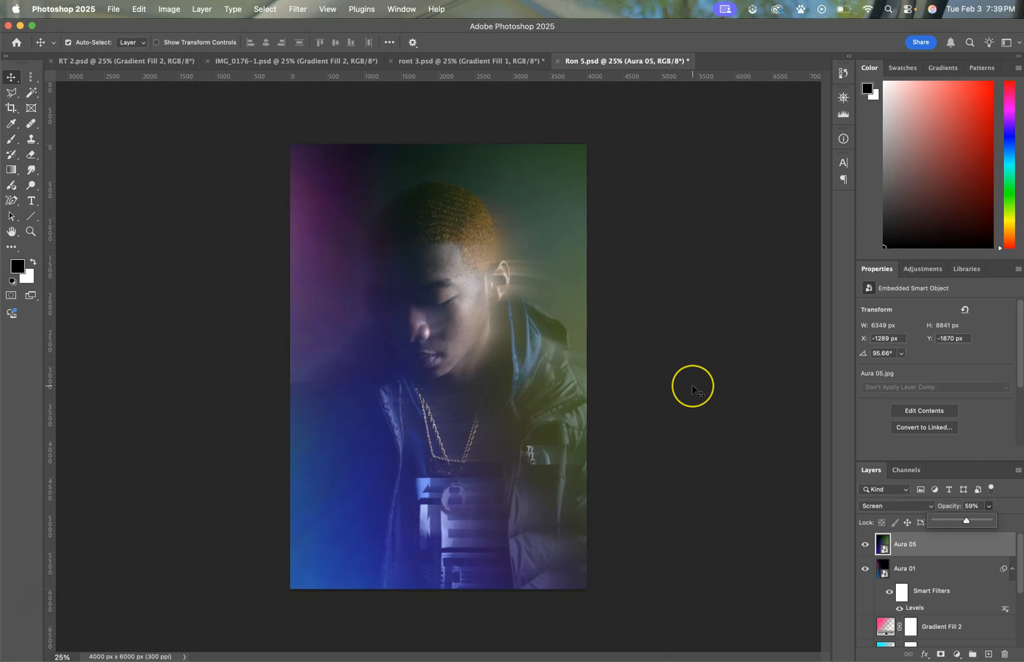
# Apply Levels to the Aura 05 layer with the shadow input level set to 52.
pyautogui.hotkey('ctrl', 'l')
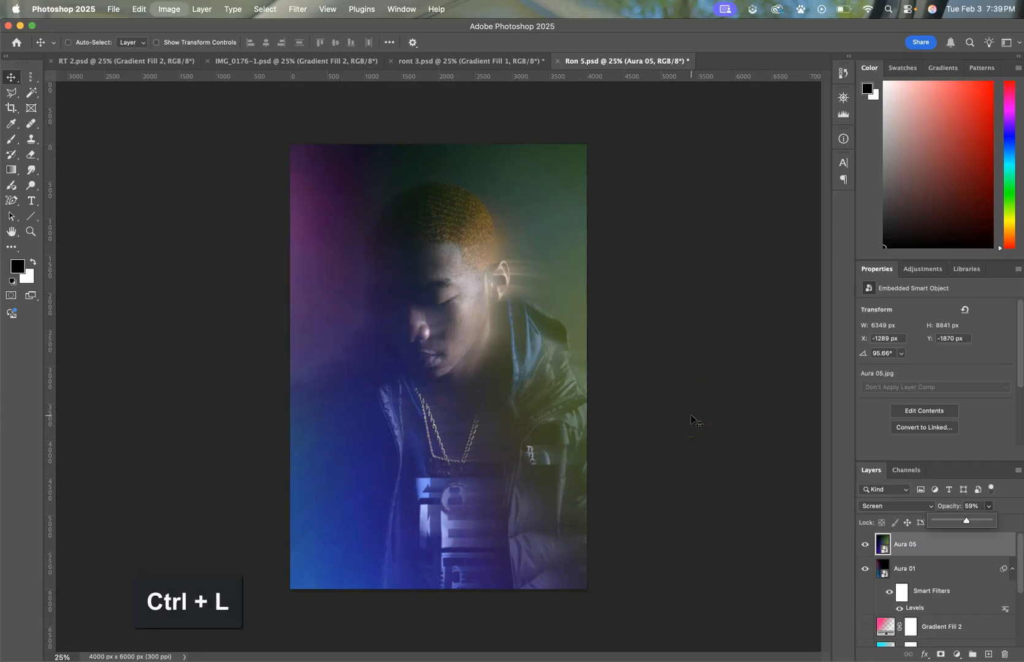
pyautogui.moveTo(604, 276); pyautogui.dragTo(631, 279)
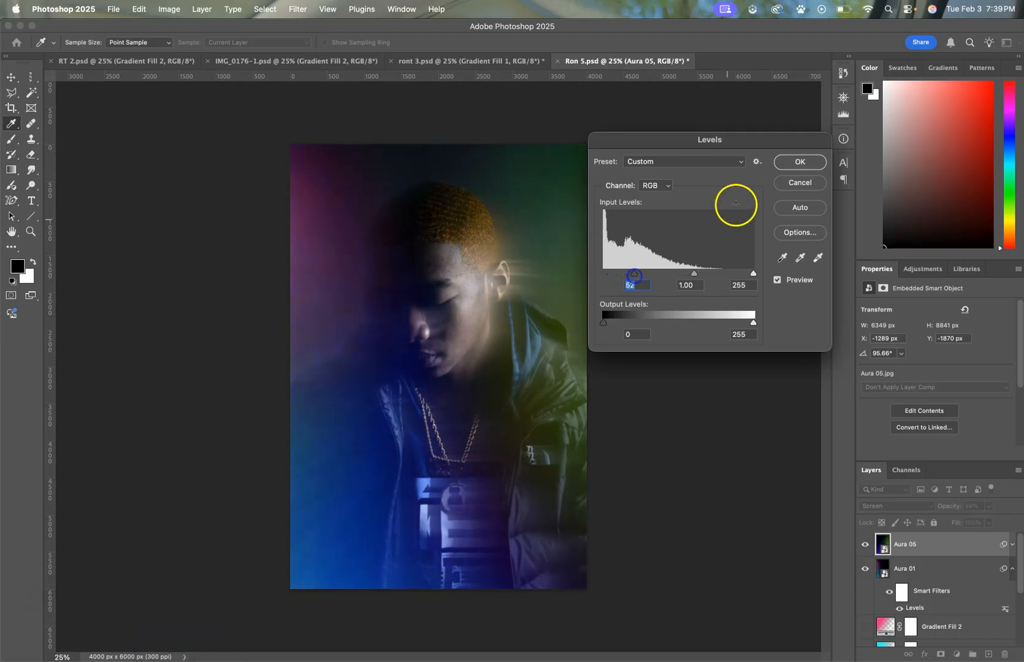
pyautogui.click(792, 163)
# Apply Hue/Saturation to the Aura 05 layer with Hue +65, Saturation -28 and Lightness +12, and review its Levels filter without changing it.
pyautogui.hotkey('ctrl', 'u')
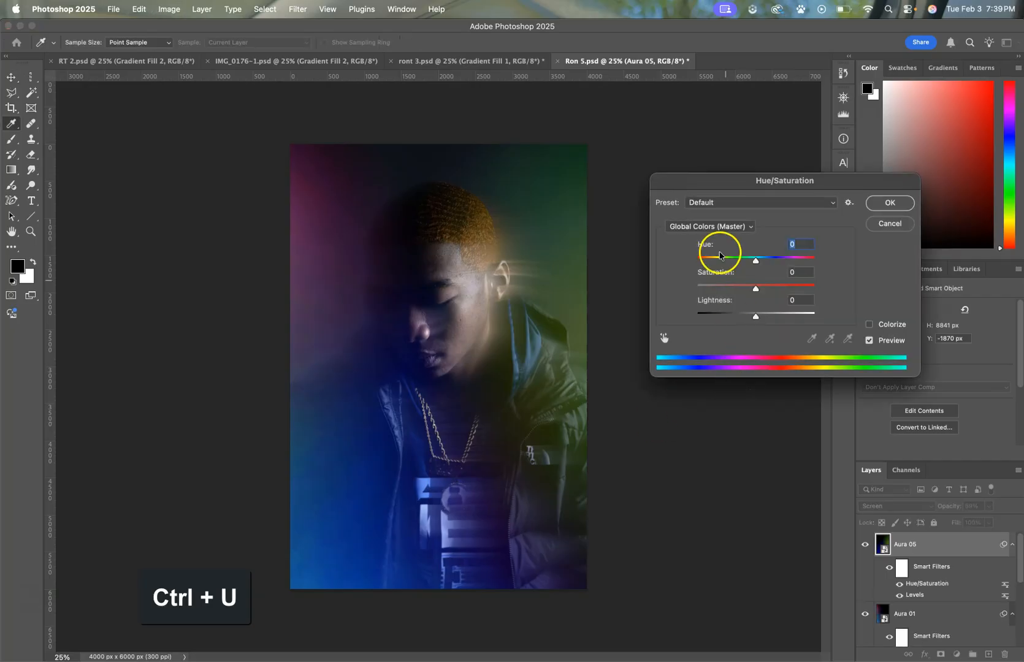
pyautogui.moveTo(755, 262); pyautogui.dragTo(763, 315)
pyautogui.click(755, 289)
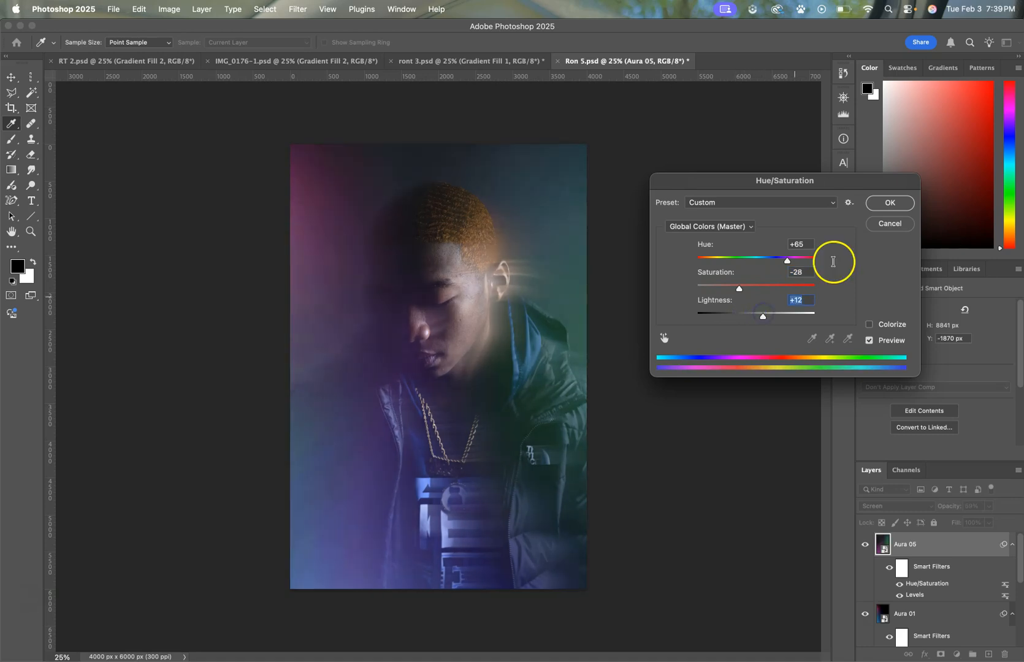
pyautogui.click(885, 202)
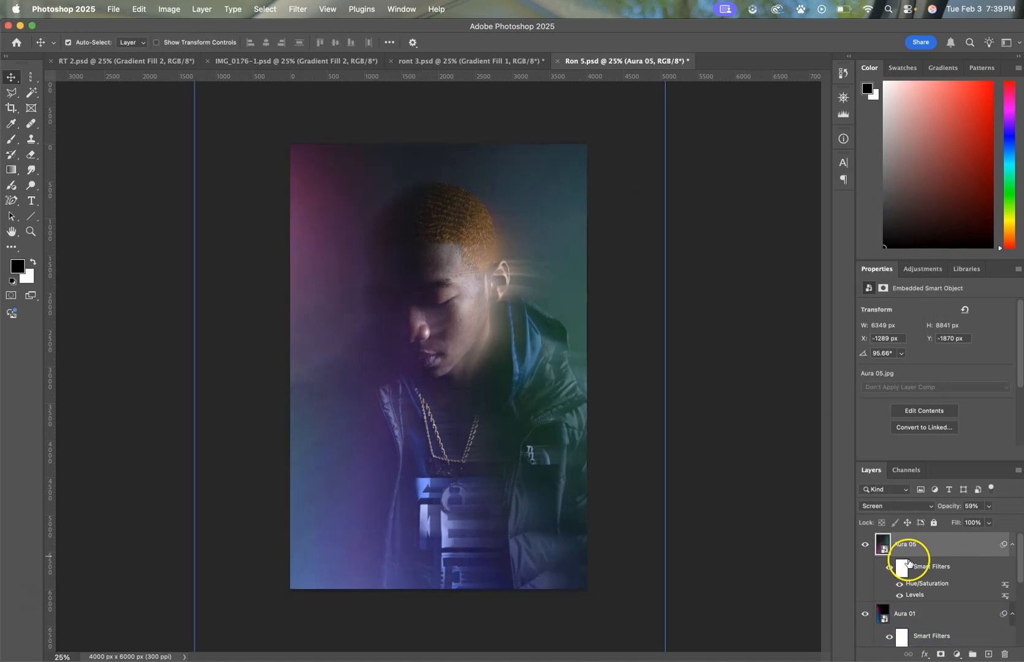
pyautogui.doubleClick(921, 598)
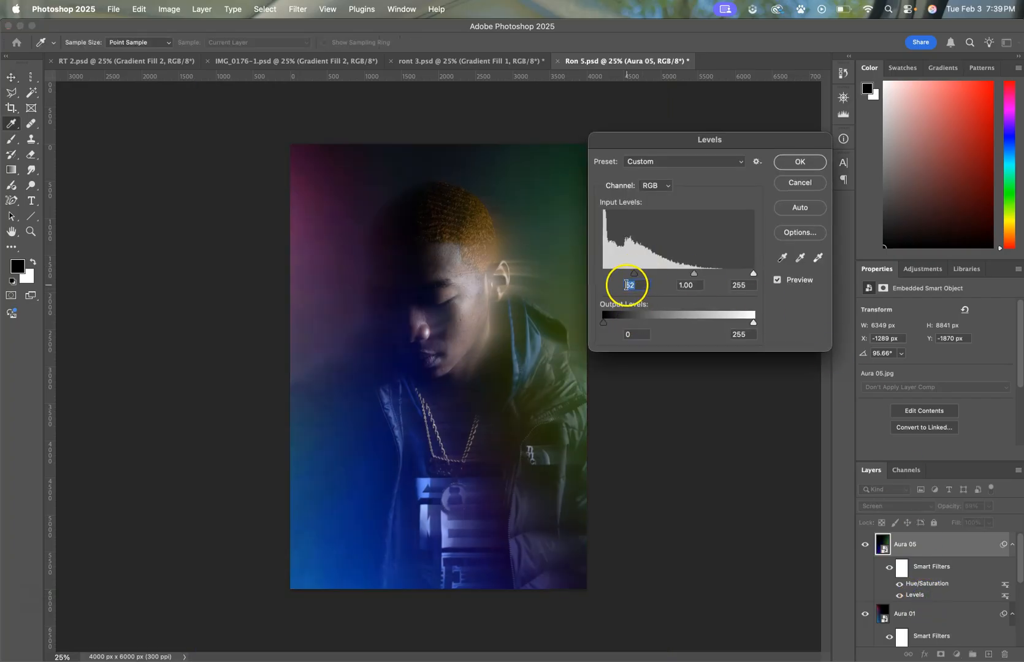
pyautogui.click(796, 182)
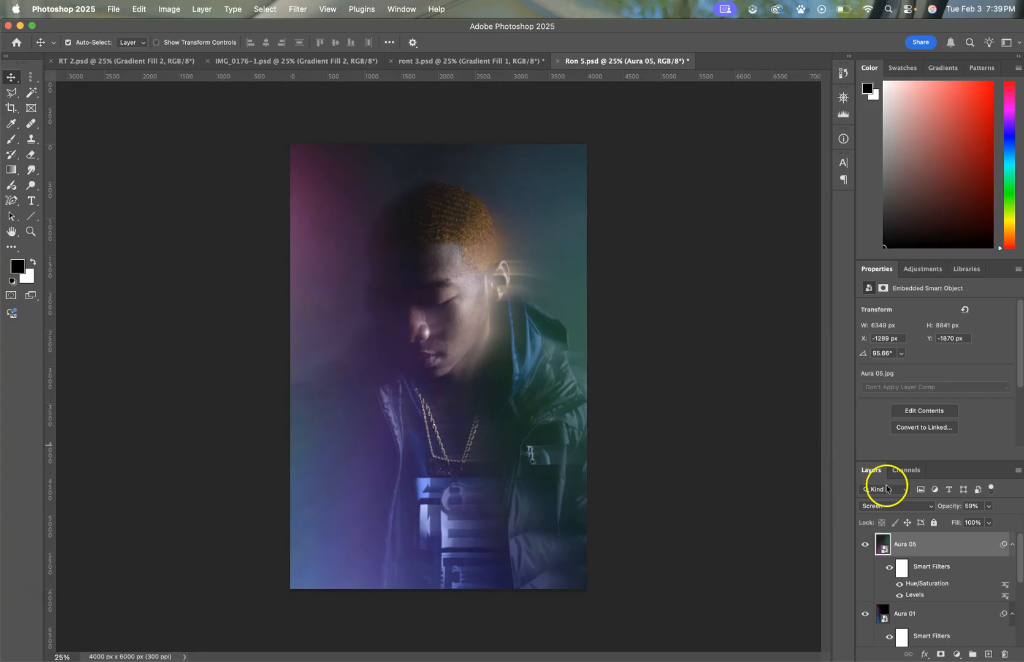
# Toggle the Gradient Fill 1 and Gradient Fill 2 layers on and off to compare them combined with the aura images.
pyautogui.scroll(-5, 902, 607)
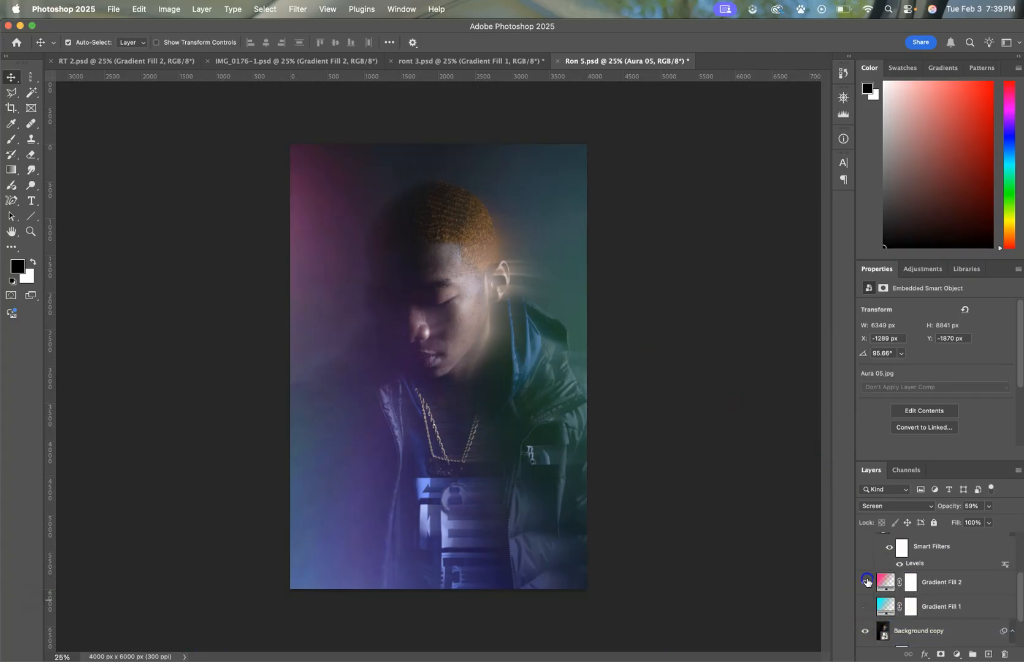
pyautogui.click(864, 609)
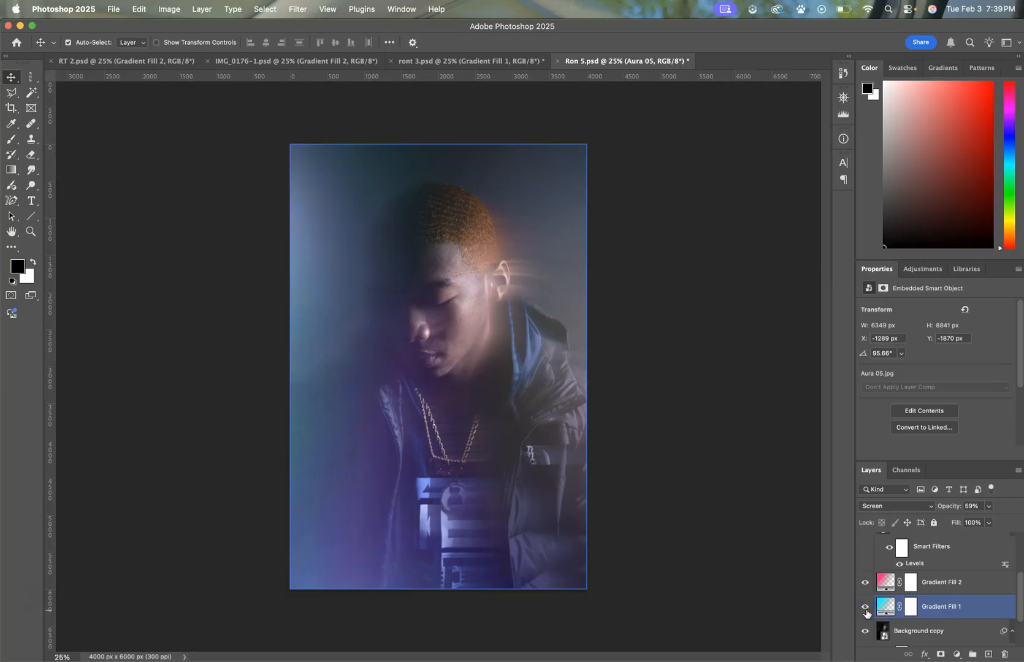
pyautogui.click(865, 609)
pyautogui.scroll(3, 864, 604)
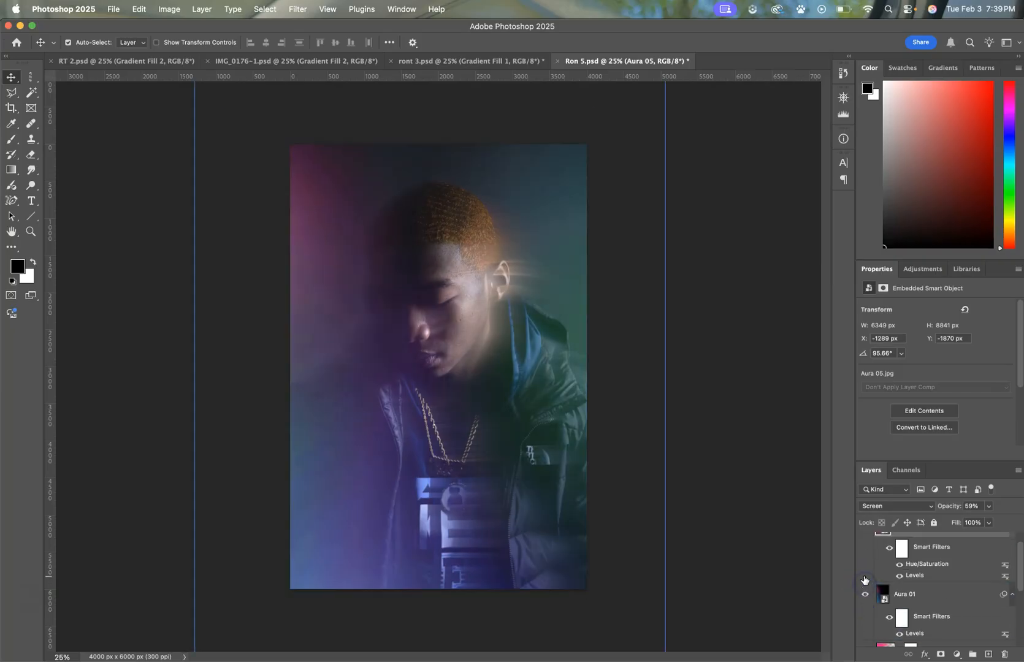
# Hide the Aura 01 and Aura 05 layers and show the Gradient Fill 2 and Gradient Fill 1 layers instead.
pyautogui.click(865, 598)
pyautogui.scroll(1, 865, 591)
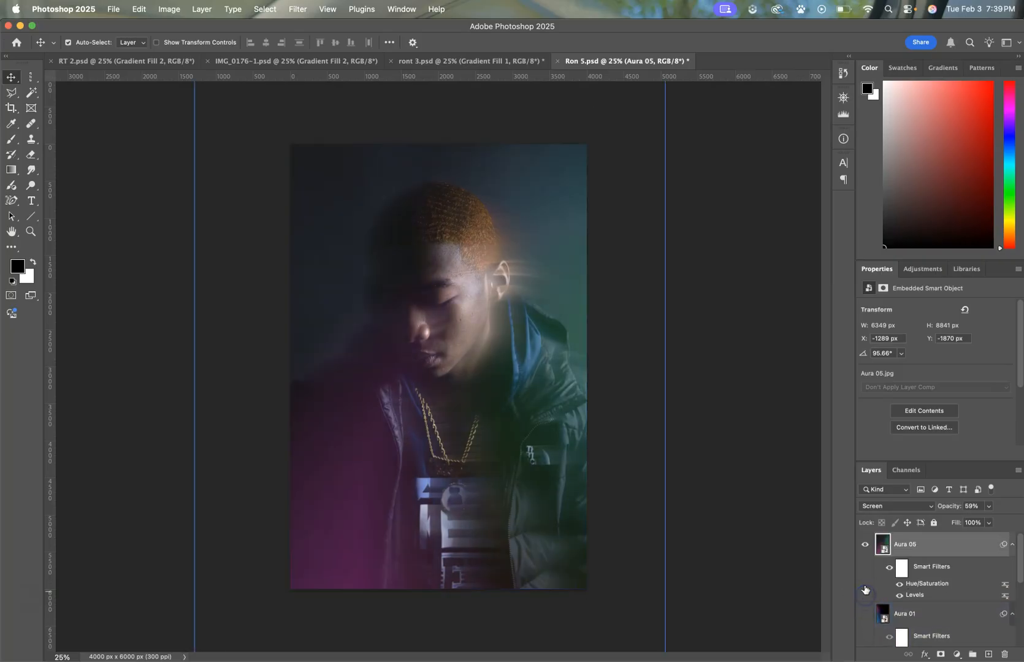
pyautogui.click(864, 544)
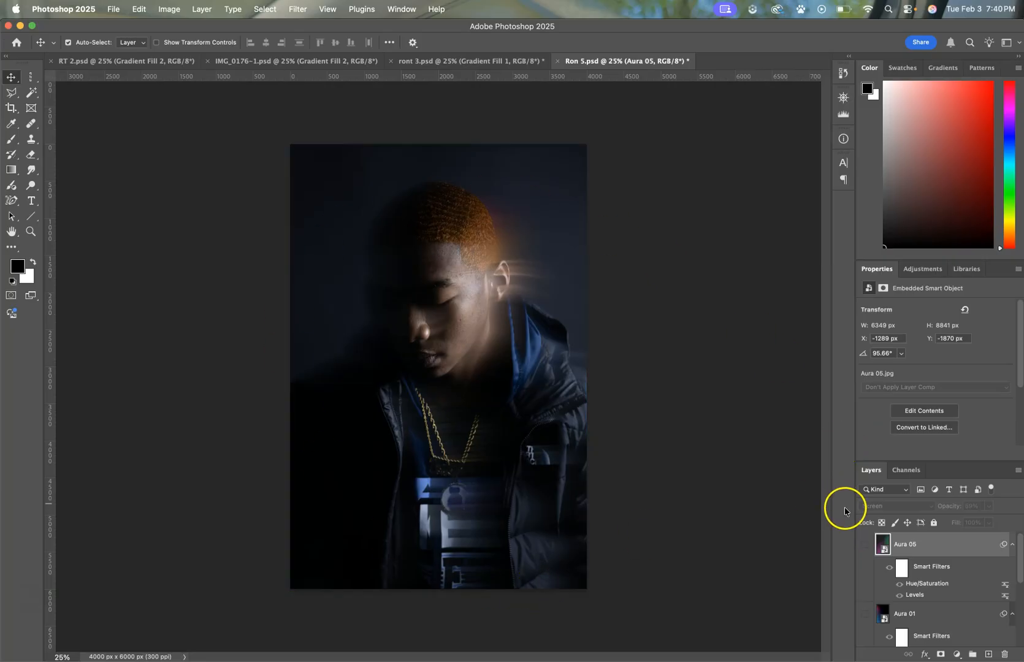
pyautogui.scroll(-5, 879, 567)
pyautogui.click(865, 551)
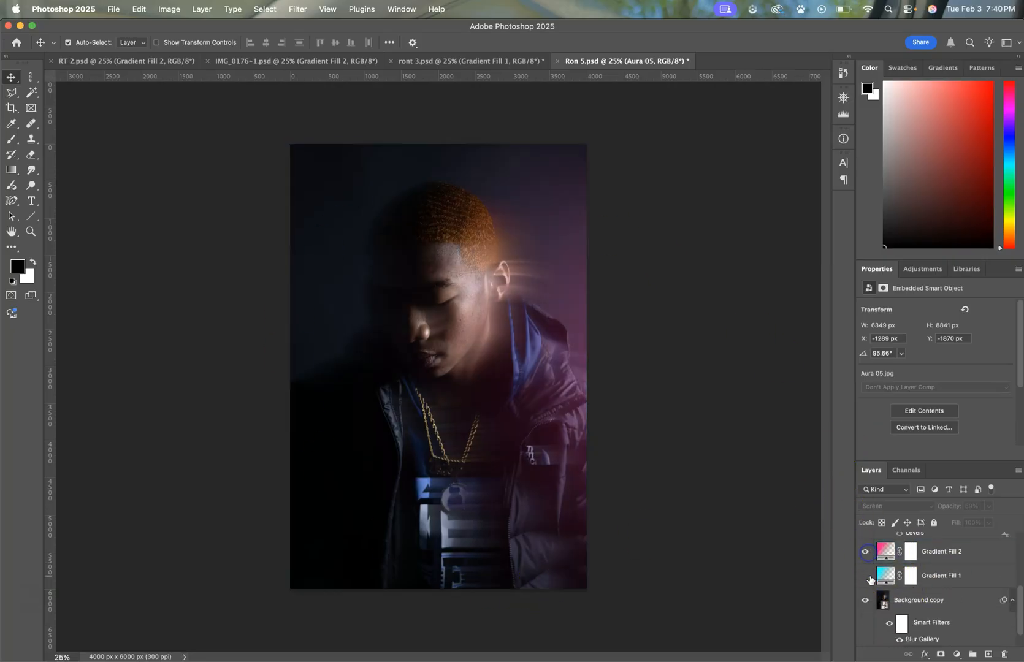
pyautogui.click(865, 576)
pyautogui.click(450, 298)
pyautogui.scroll(3, 939, 541)
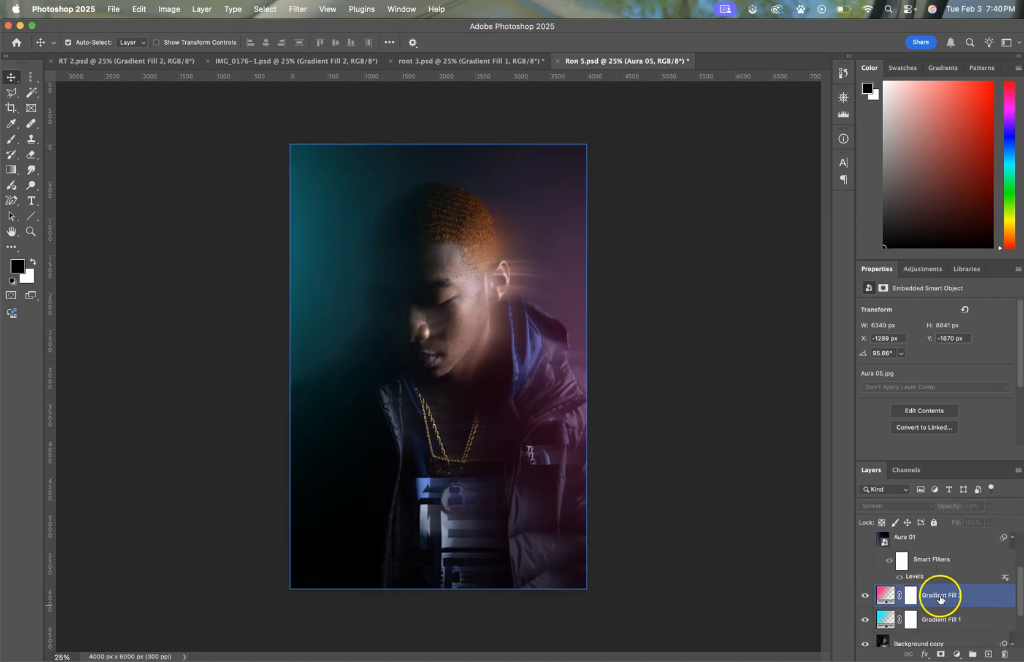
# Select the Aura 05 and Aura 01 layers together, turn their visibility back on to compare, and delete both.
pyautogui.scroll(4, 943, 616)
pyautogui.click(918, 548)
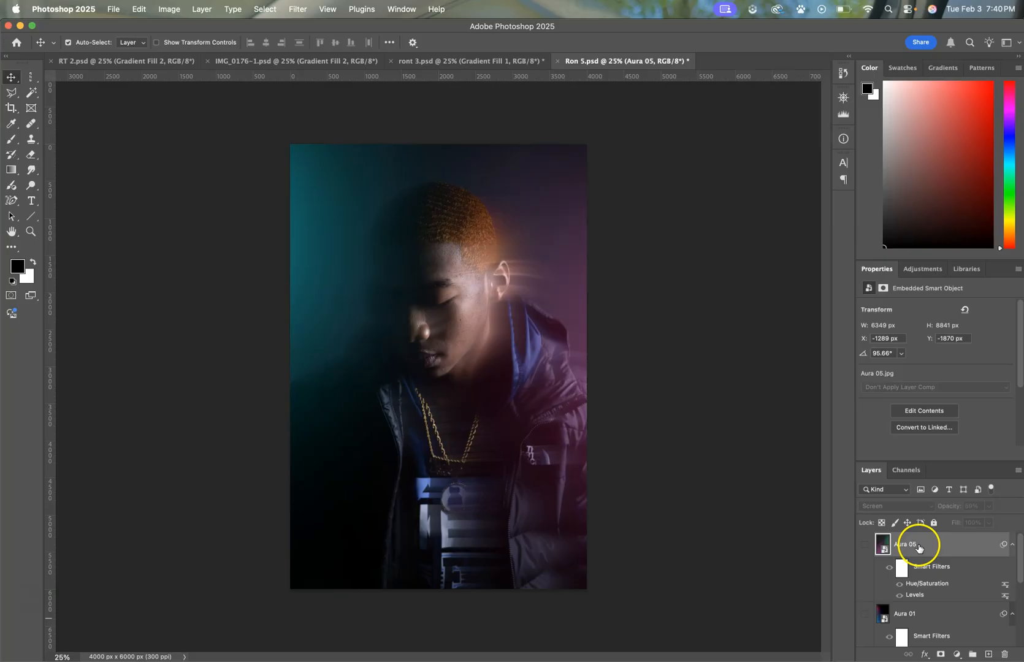
pyautogui.keyDown('shift'); pyautogui.click(940, 613); pyautogui.keyUp('shift')
pyautogui.click(866, 549)
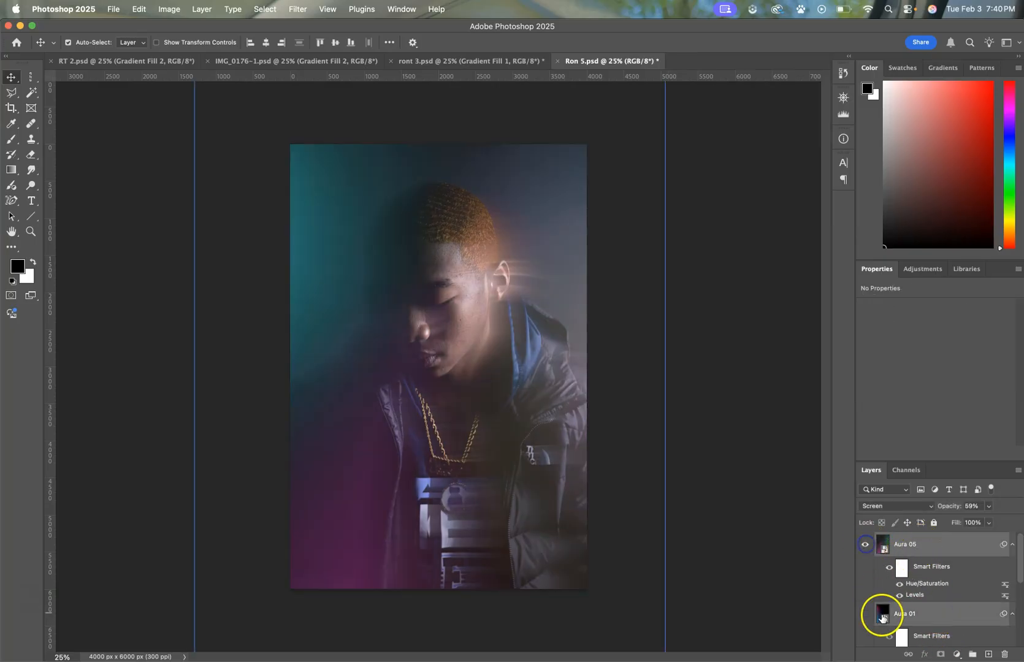
pyautogui.click(865, 613)
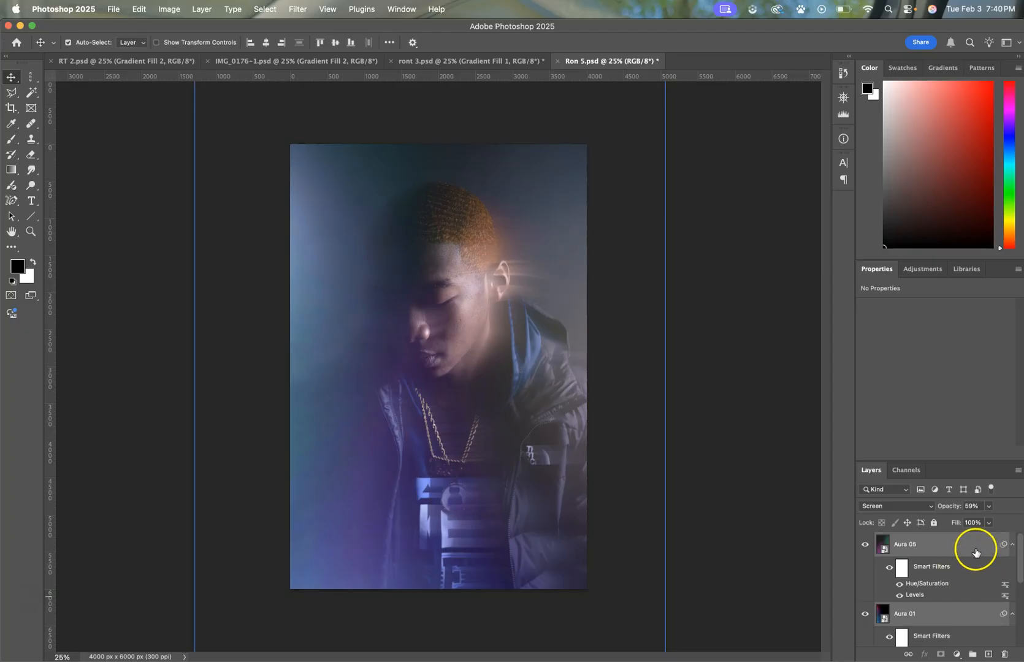
pyautogui.scroll(-2, 976, 606)
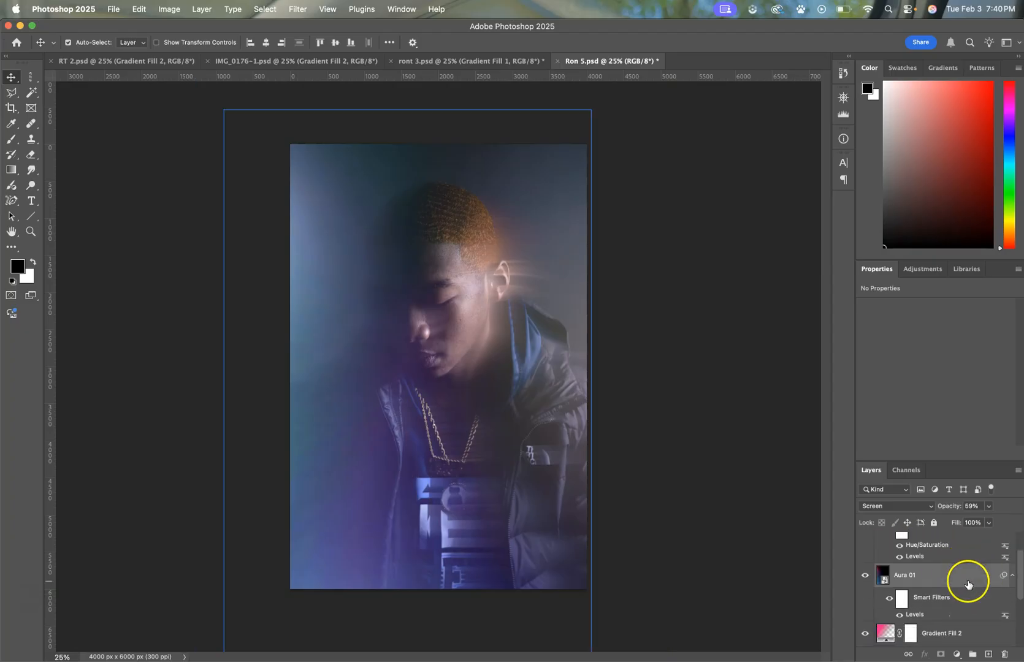
pyautogui.moveTo(954, 574); pyautogui.dragTo(1003, 650)
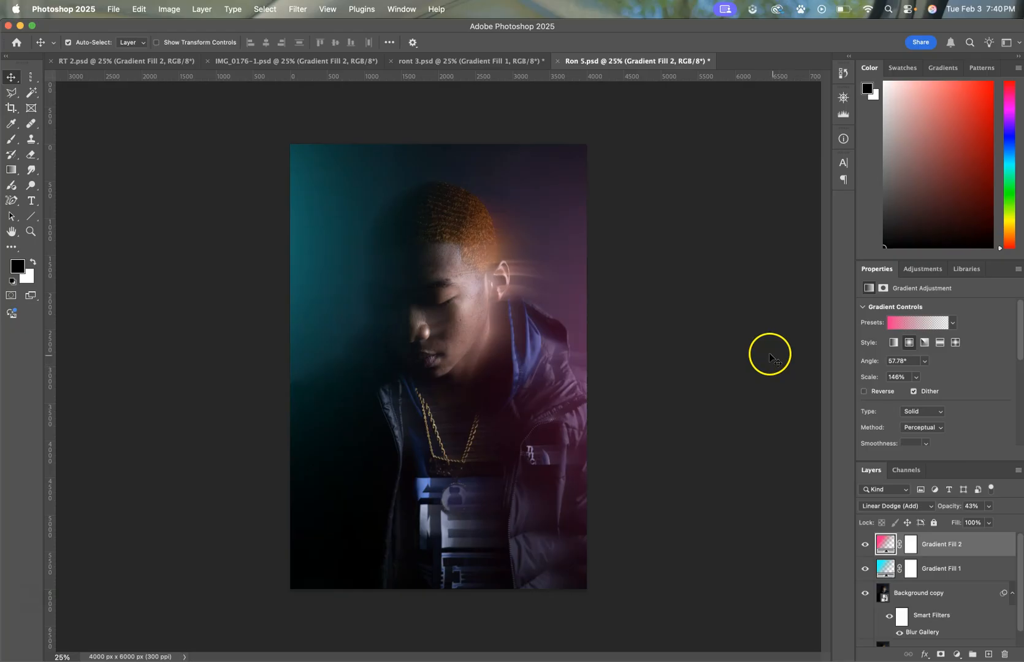
# Add a new layer above Gradient Fill 2 and fill it using Apply Image with the Merged layer, RGB channel, Multiply blending and 100% opacity.
pyautogui.click(986, 654)
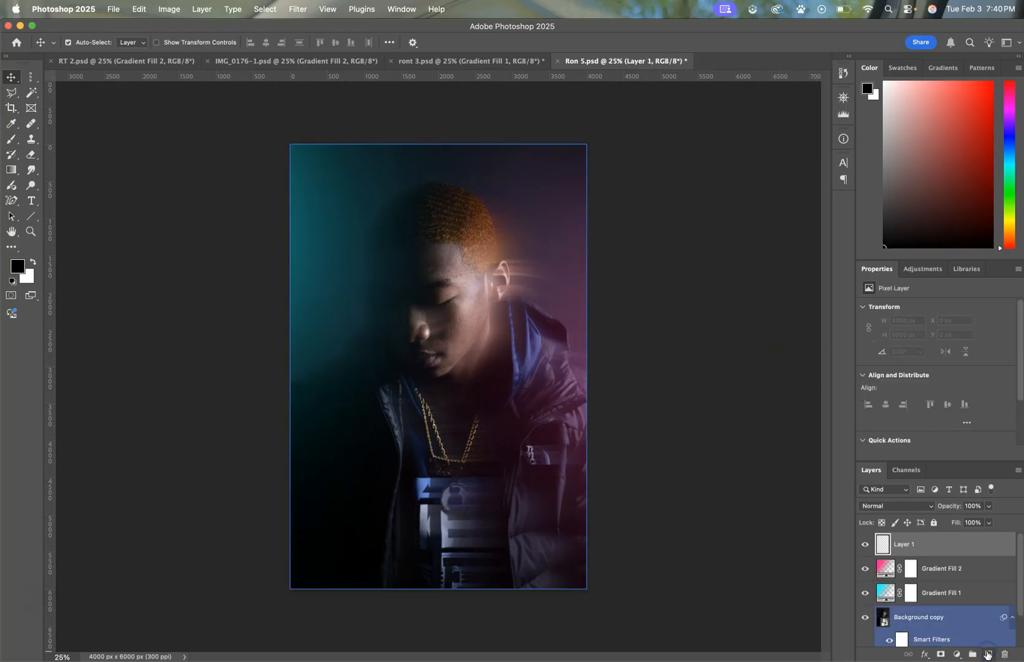
pyautogui.click(172, 10)
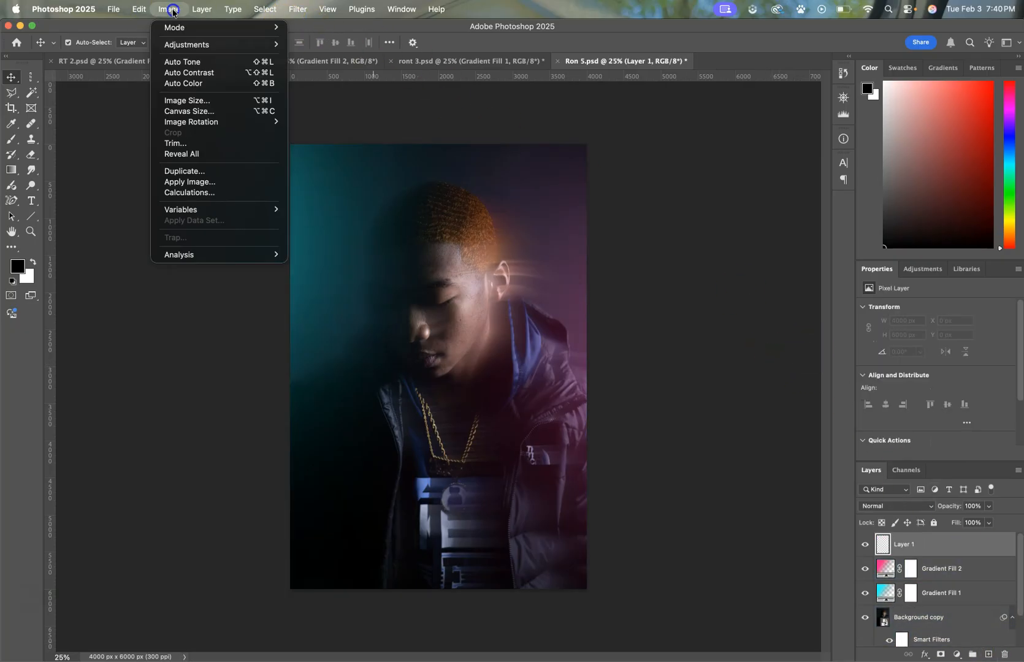
pyautogui.click(172, 10)
pyautogui.click(172, 10)
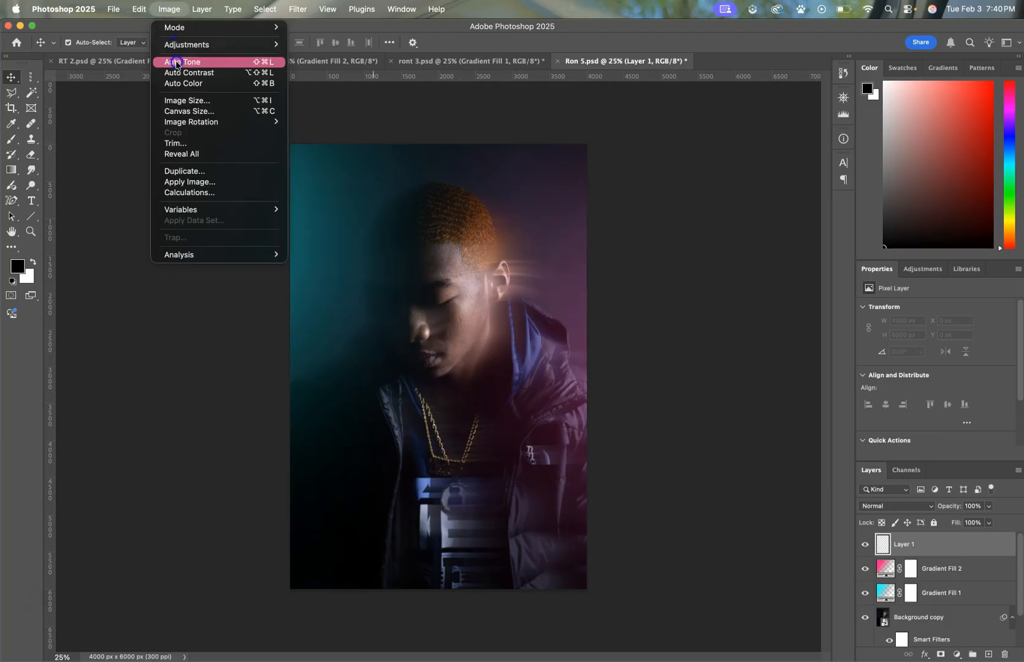
pyautogui.click(196, 181)
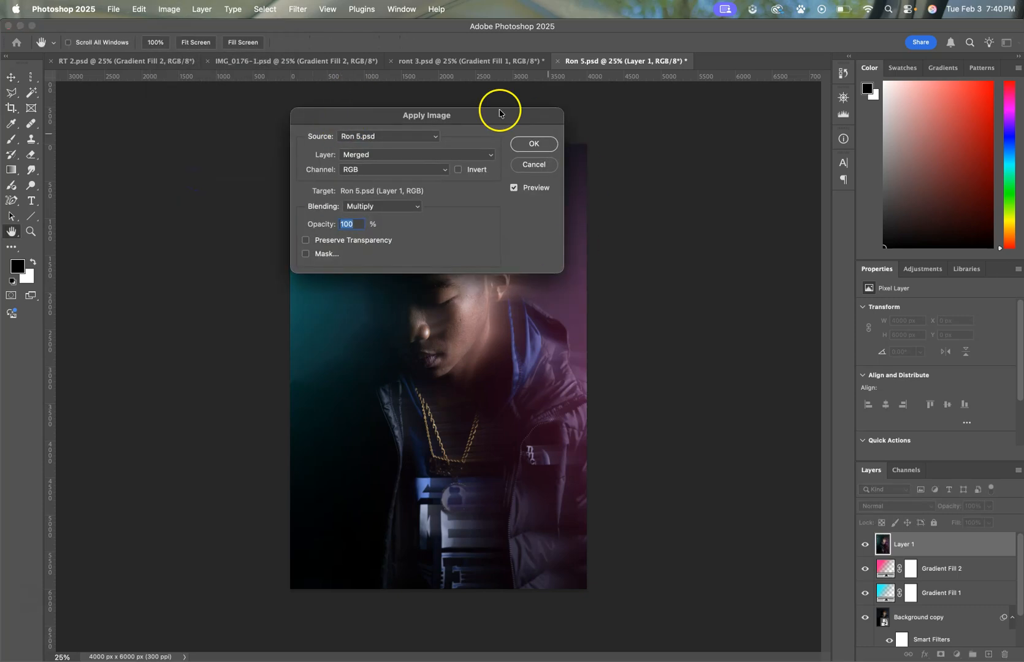
pyautogui.click(526, 144)
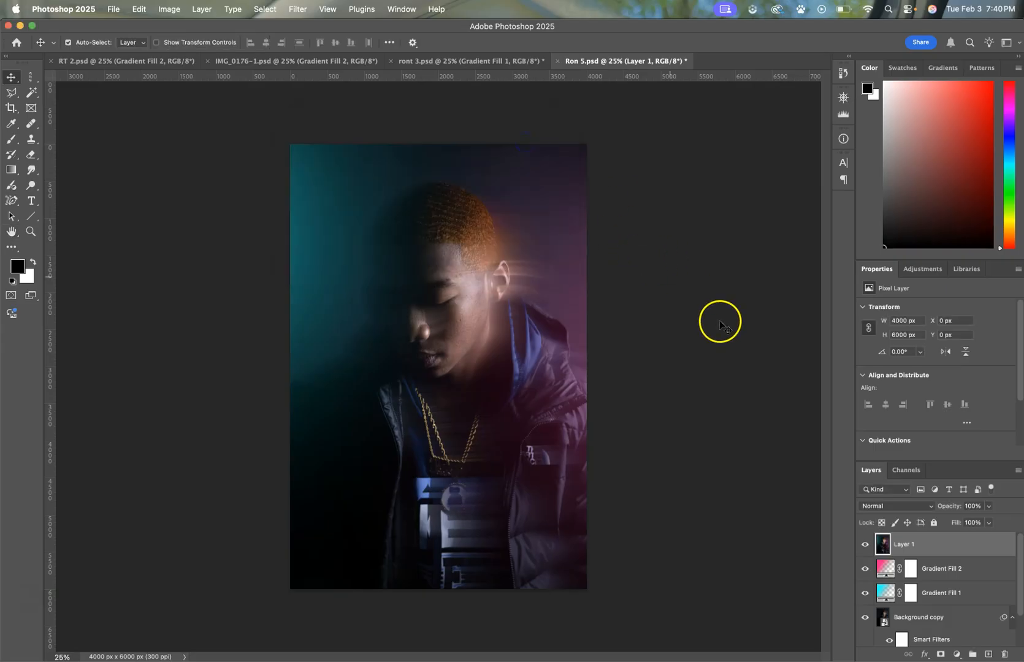
pyautogui.scroll(-2, 941, 559)
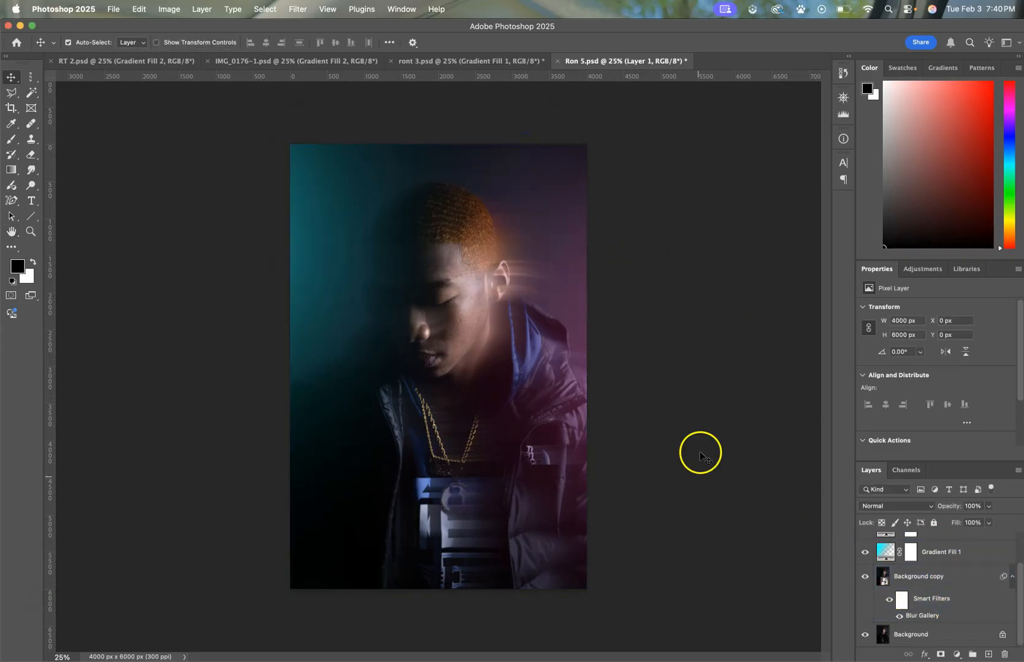
pyautogui.click(948, 579)
pyautogui.scroll(2, 932, 543)
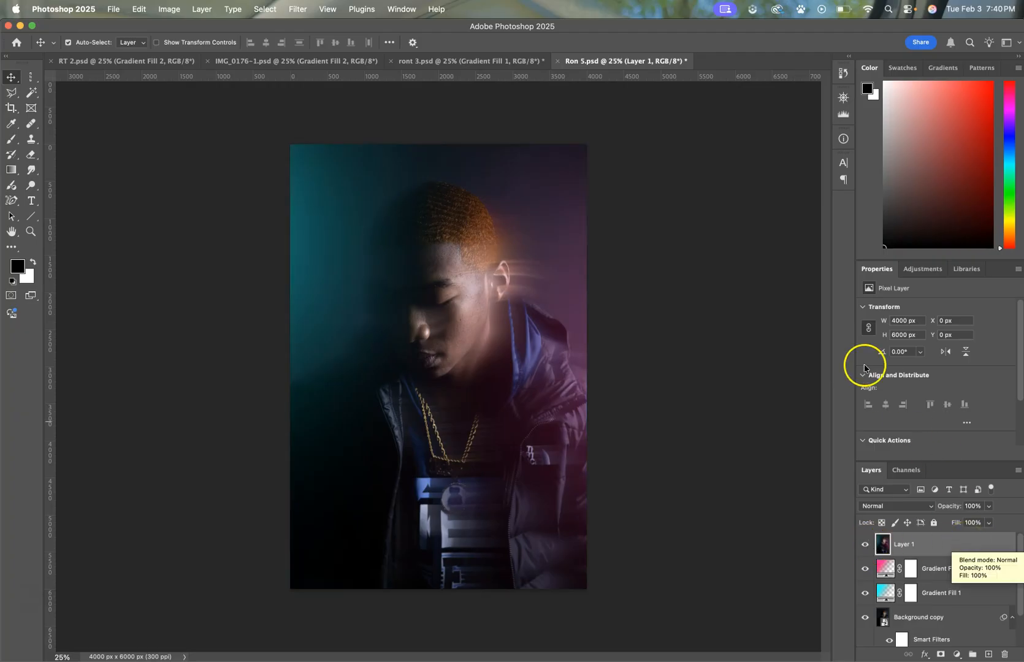
# Convert Layer 1 for Smart Filters and open the Camera Raw Filter on it.
pyautogui.click(298, 7)
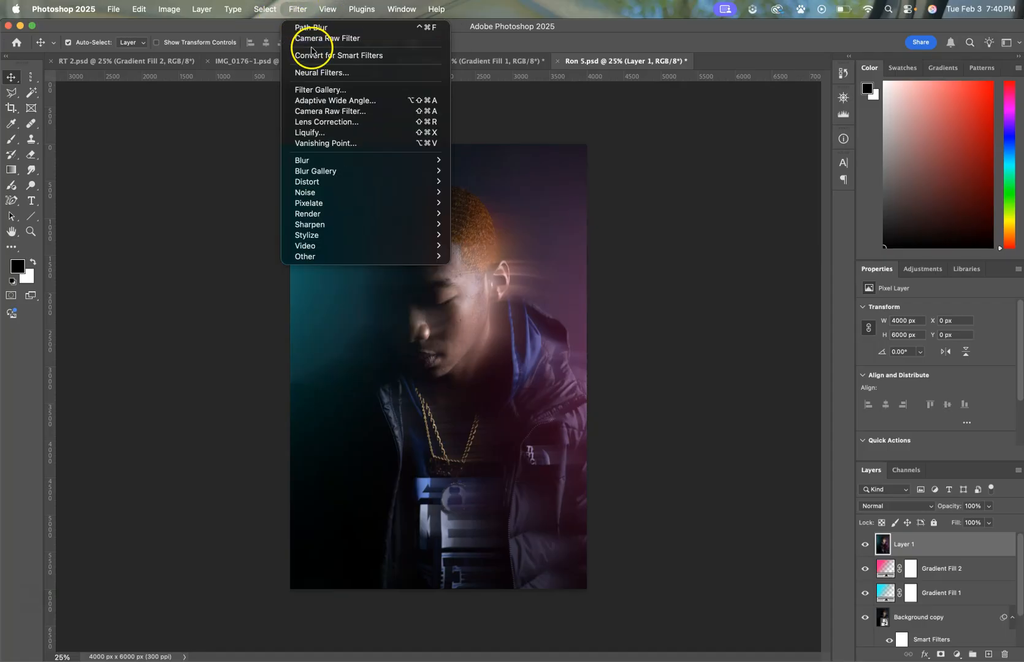
pyautogui.click(314, 56)
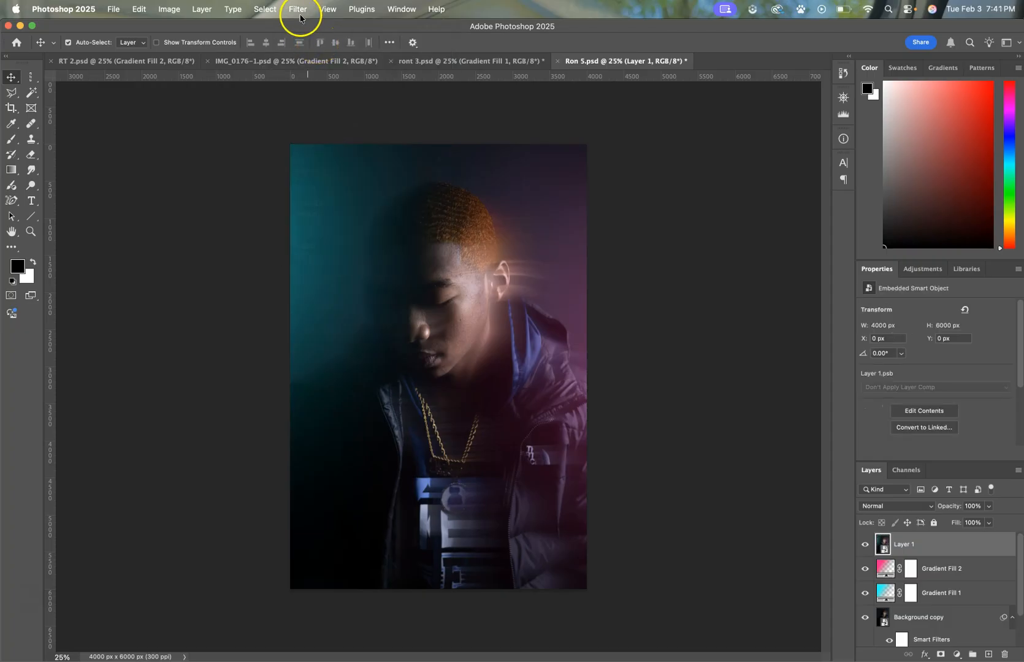
pyautogui.click(298, 11)
pyautogui.click(322, 38)
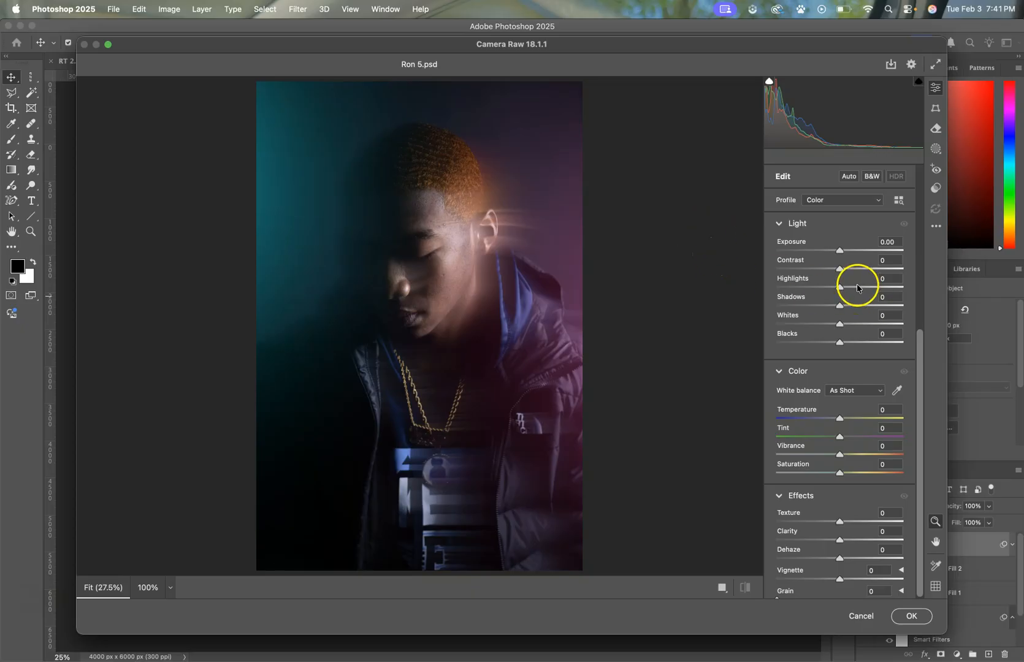
# Add film grain of 62 to the portrait in Camera Raw, checking it at 50% and 25% zoom.
pyautogui.click(543, 362)
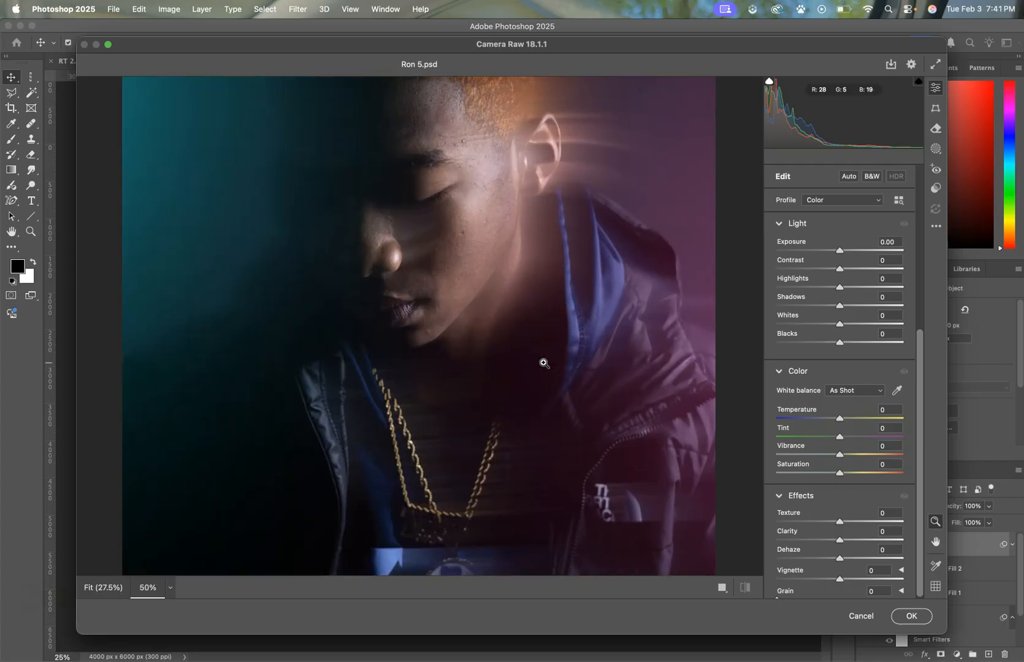
pyautogui.scroll(-1, 869, 487)
pyautogui.moveTo(777, 594); pyautogui.dragTo(821, 596)
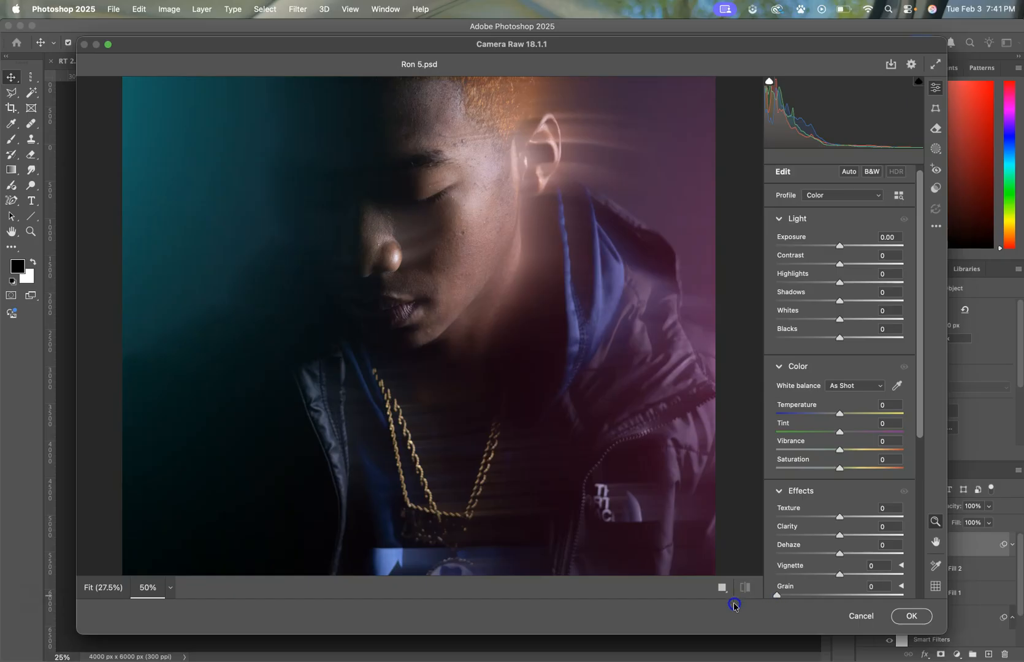
pyautogui.moveTo(852, 602); pyautogui.dragTo(871, 600)
pyautogui.press('super+minus')
pyautogui.press('super+minus')
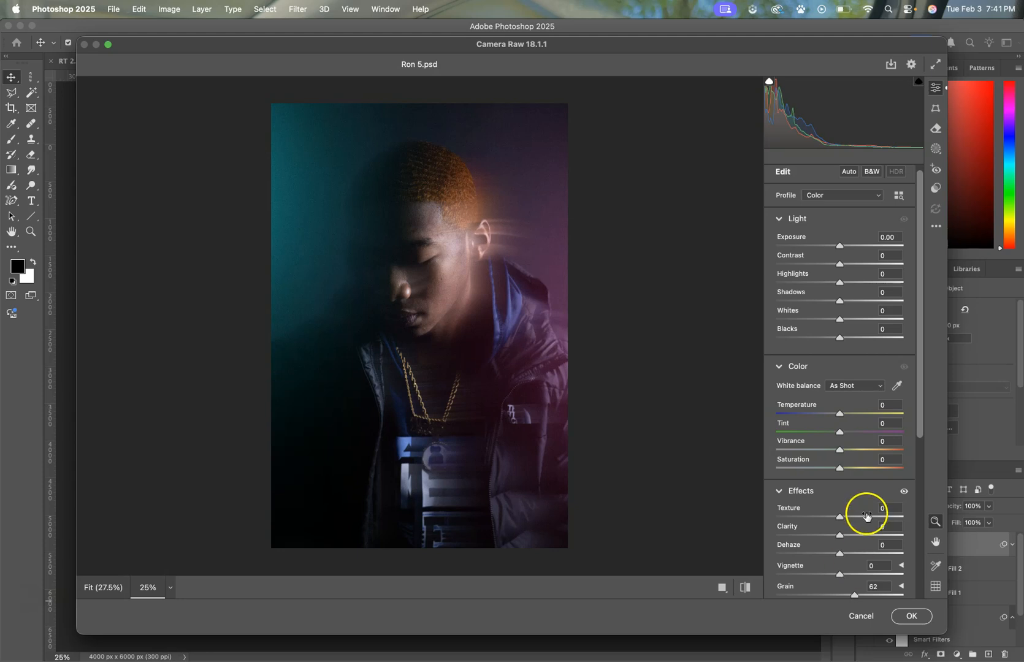
# Set Vignette to -6, Dehaze to +9 and Clarity to +1, and apply the Camera Raw filter.
pyautogui.moveTo(839, 573); pyautogui.dragTo(841, 549)
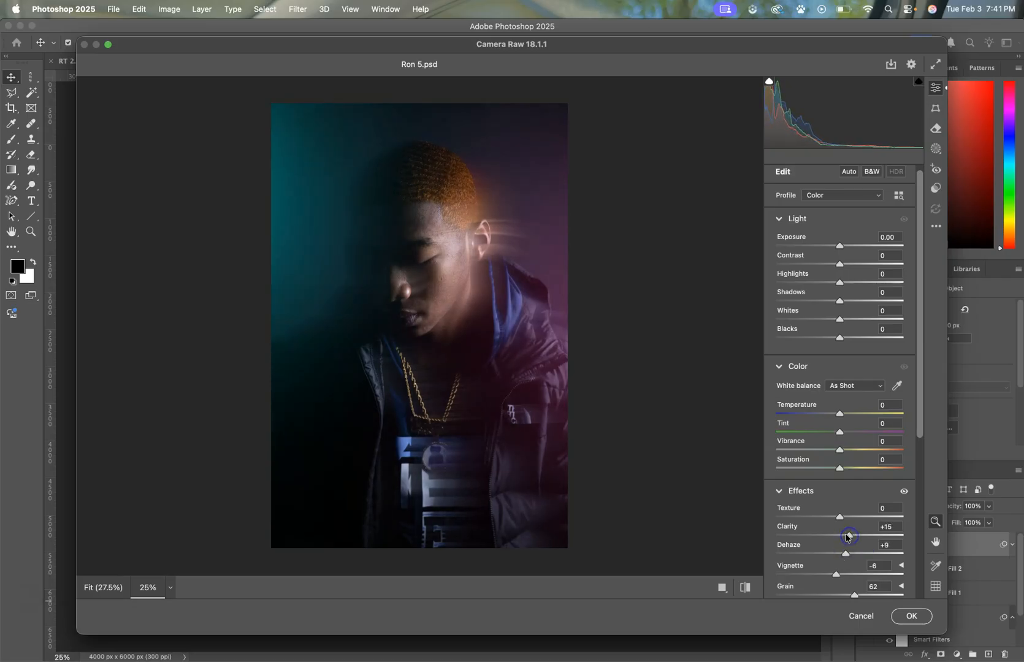
pyautogui.moveTo(857, 536); pyautogui.dragTo(841, 539)
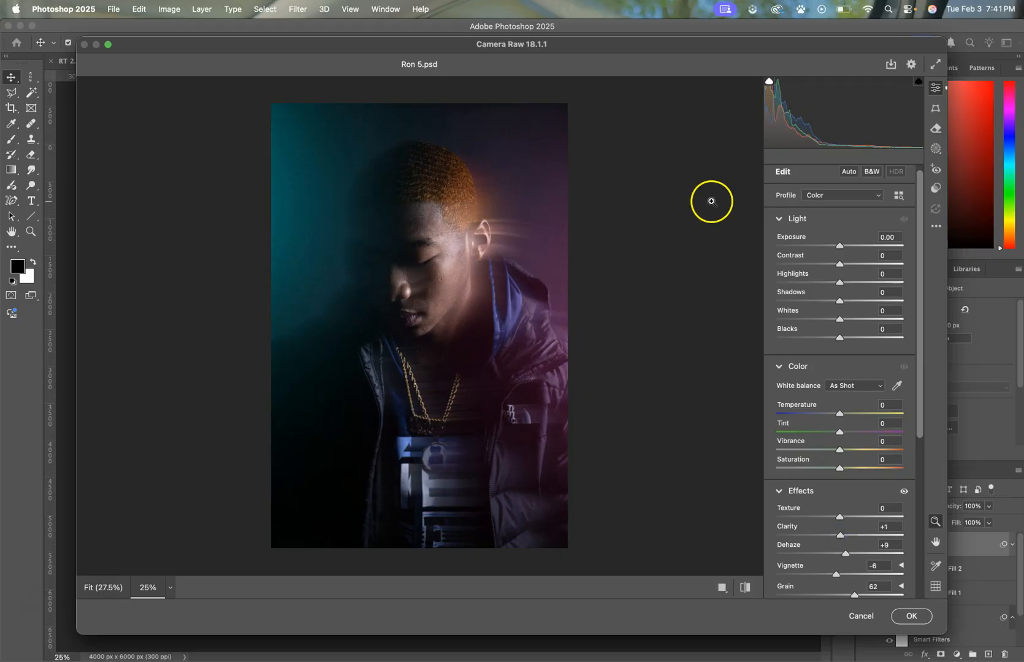
pyautogui.click(915, 618)
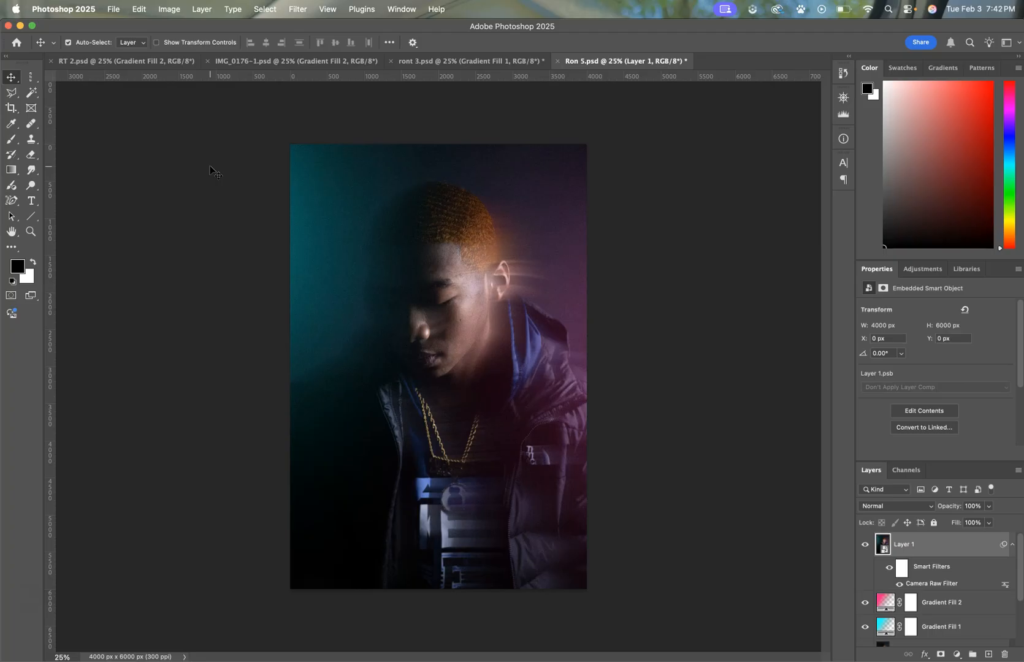
pyautogui.click(119, 9)
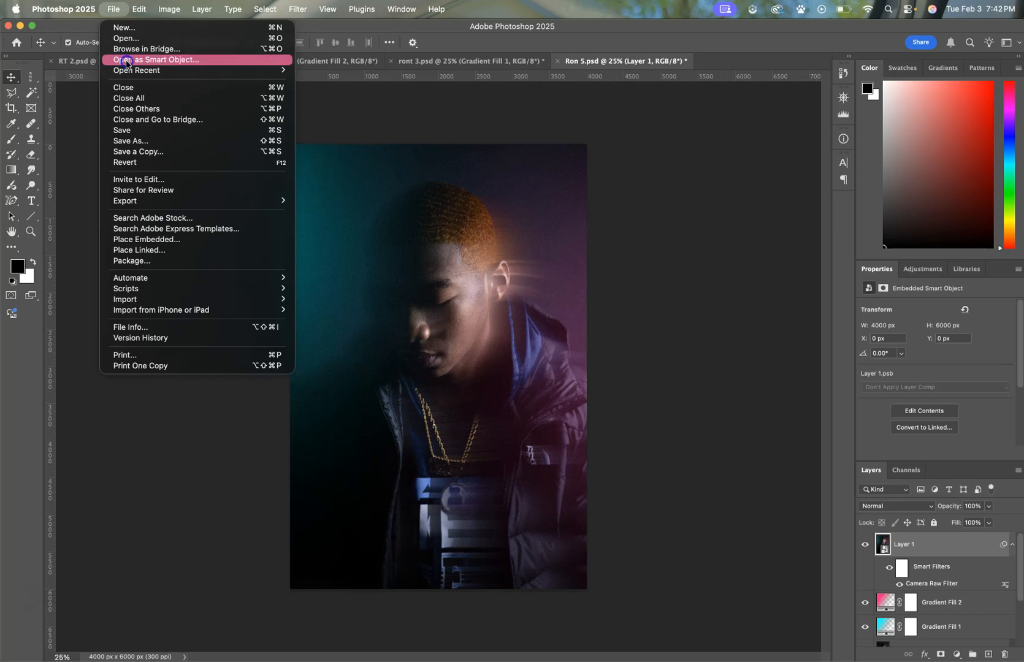
pyautogui.click(131, 141)
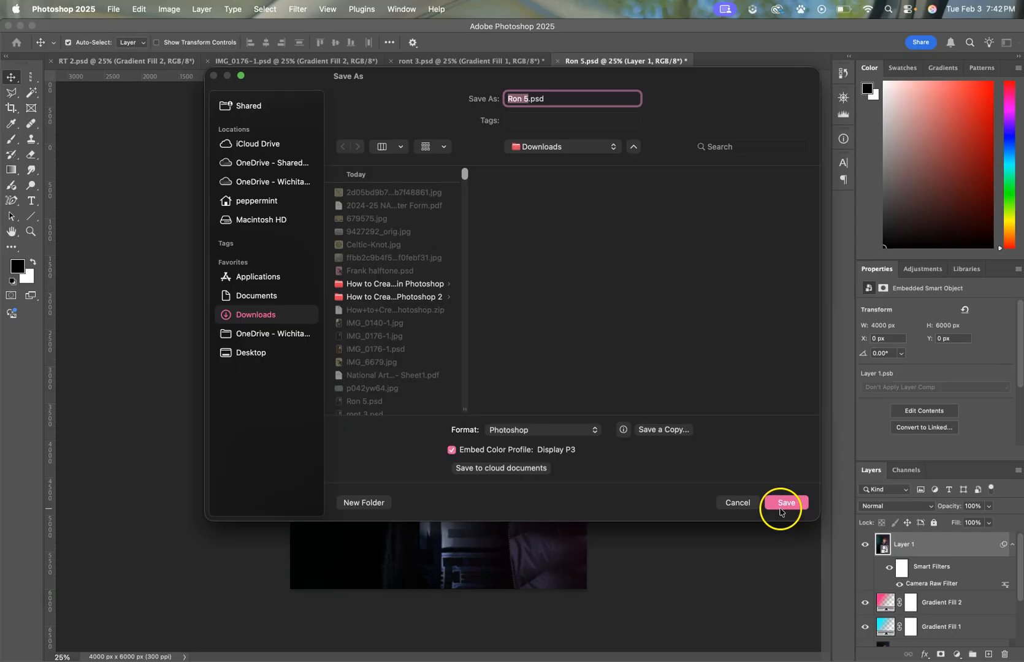
pyautogui.click(727, 502)
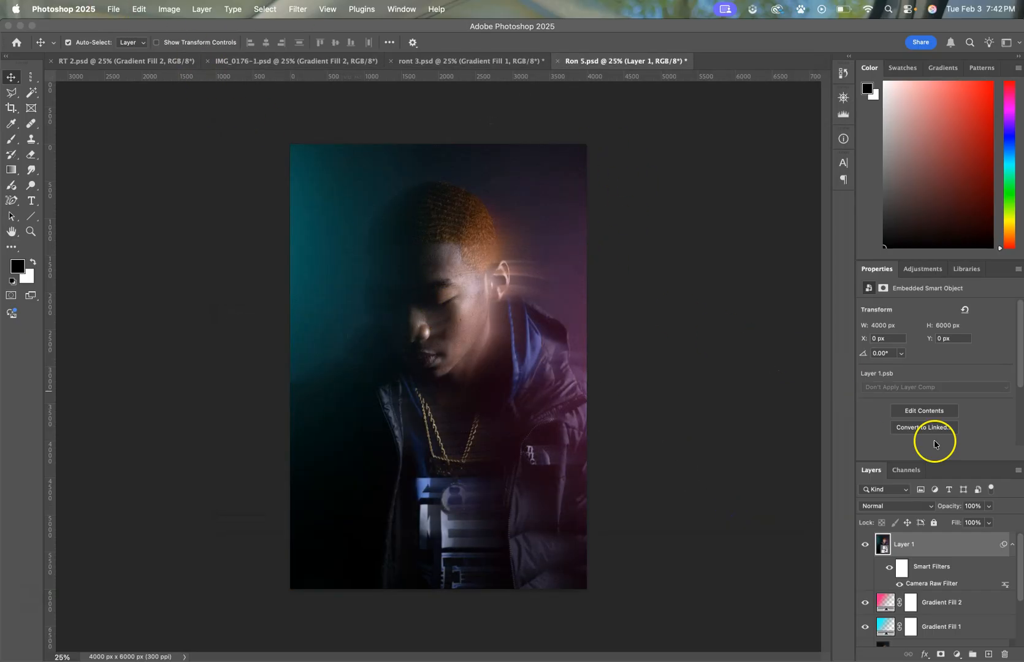
# Flatten all layers of the Ron 5.psd portrait into a single background layer.
pyautogui.rightClick(969, 543)
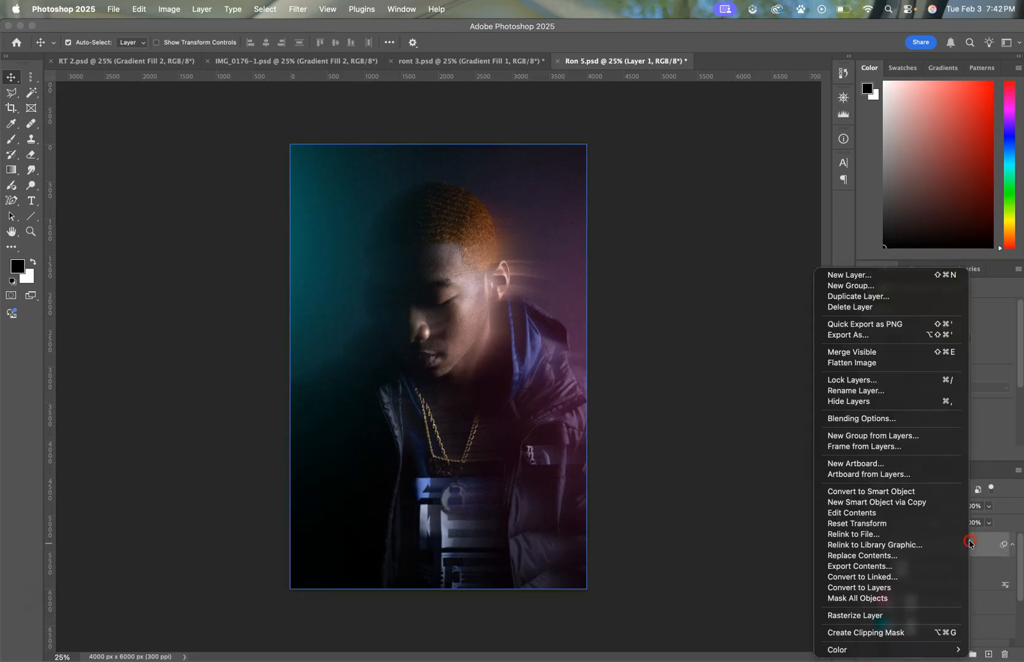
pyautogui.click(863, 365)
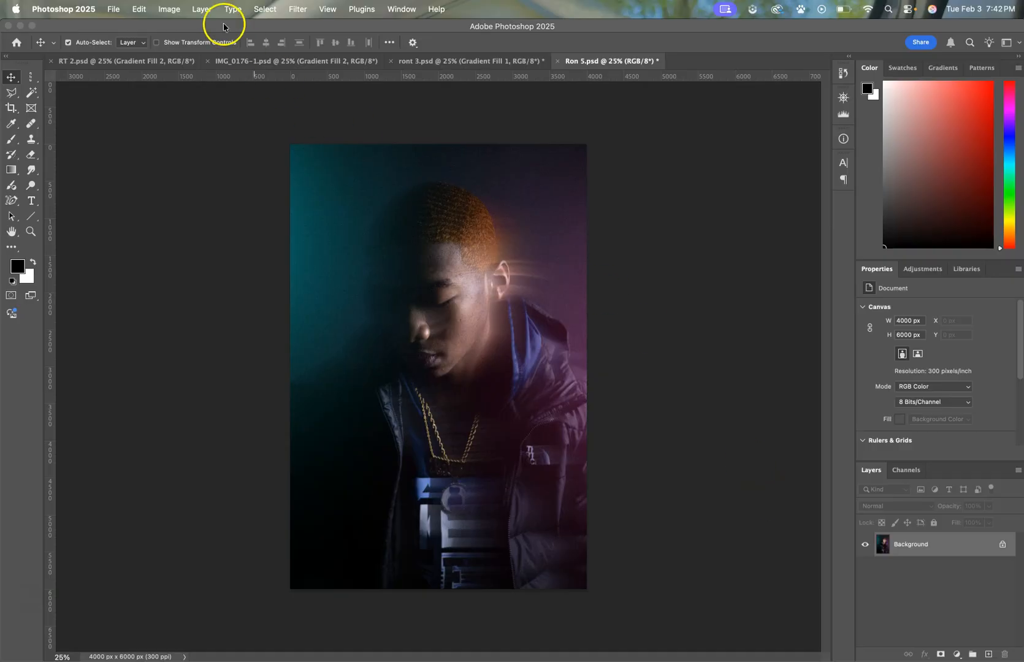
pyautogui.click(114, 8)
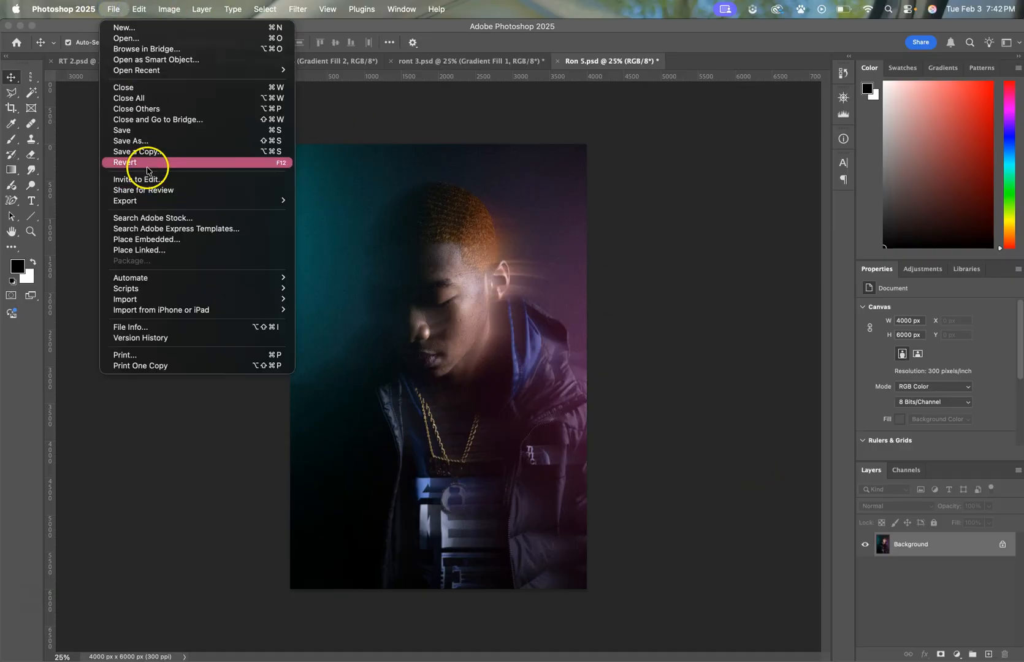
pyautogui.moveTo(154, 201)
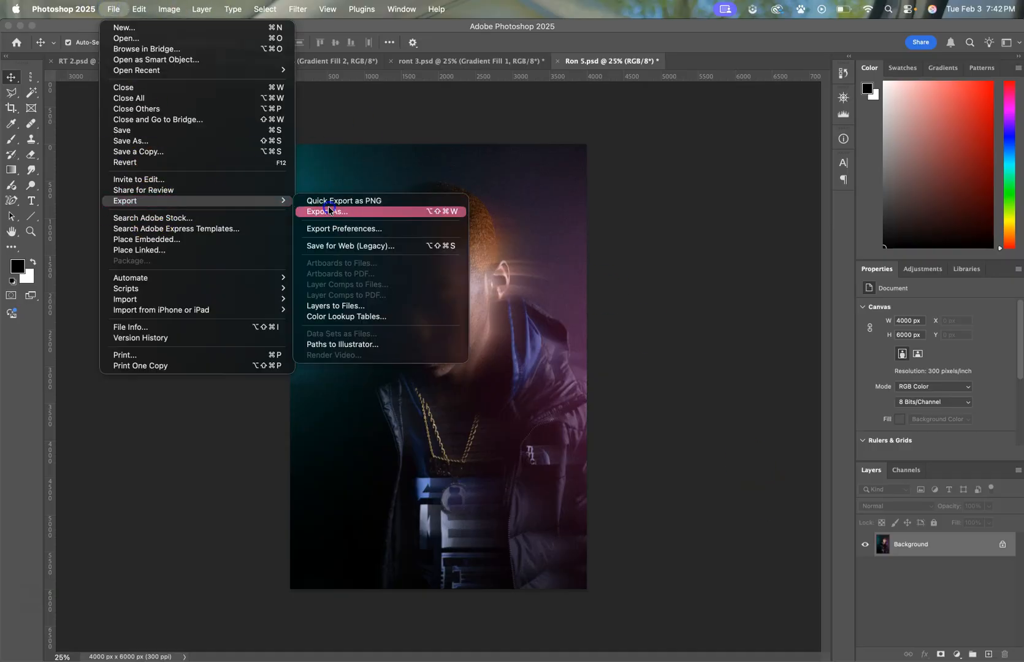
pyautogui.click(330, 209)
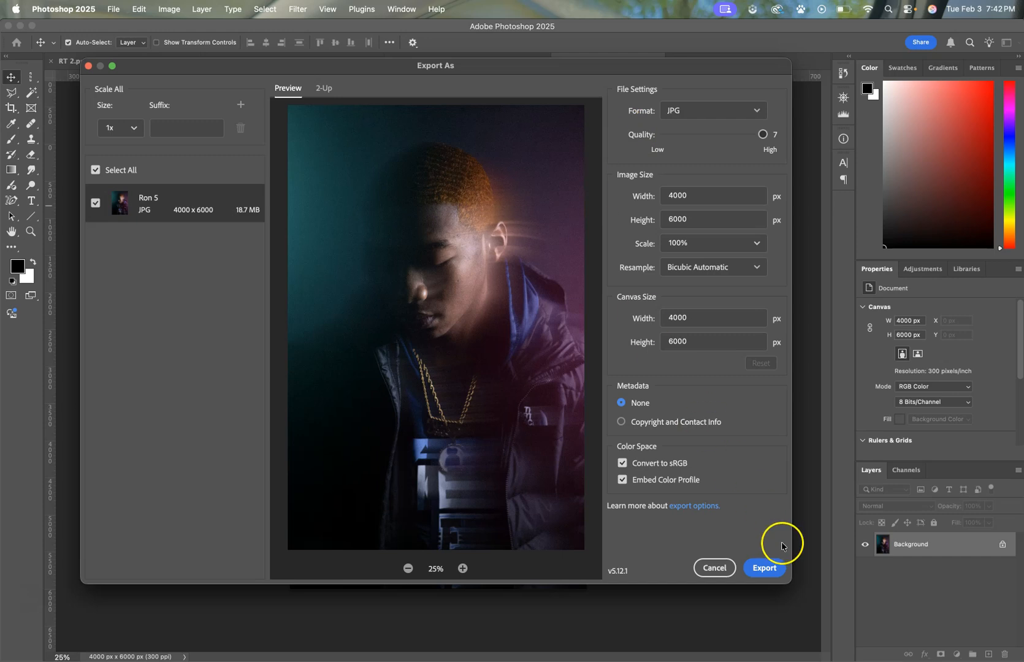
pyautogui.click(775, 569)
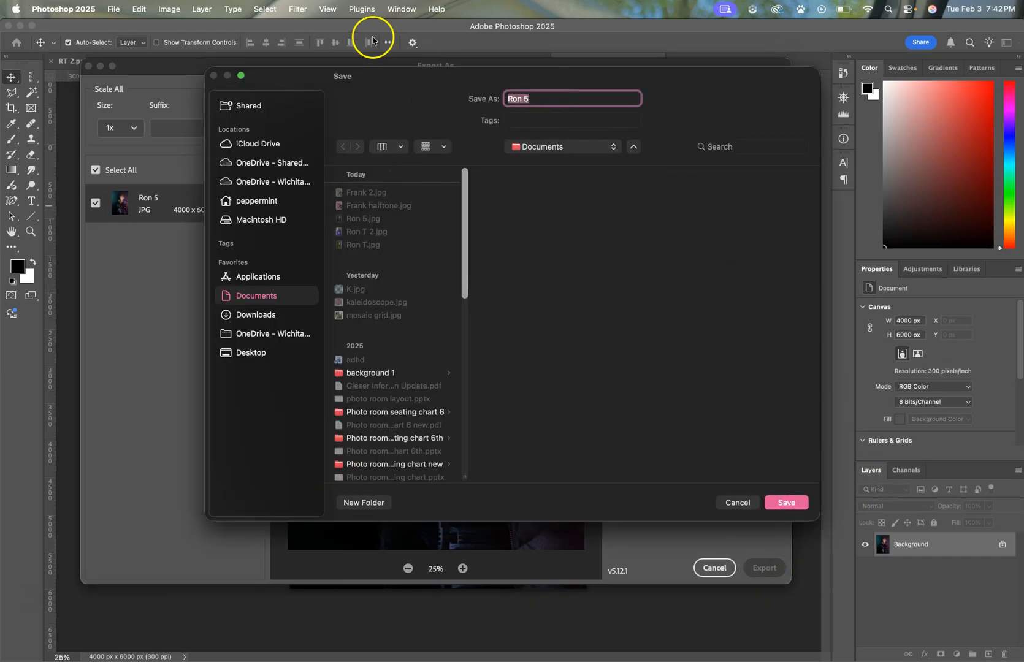
pyautogui.click(746, 504)
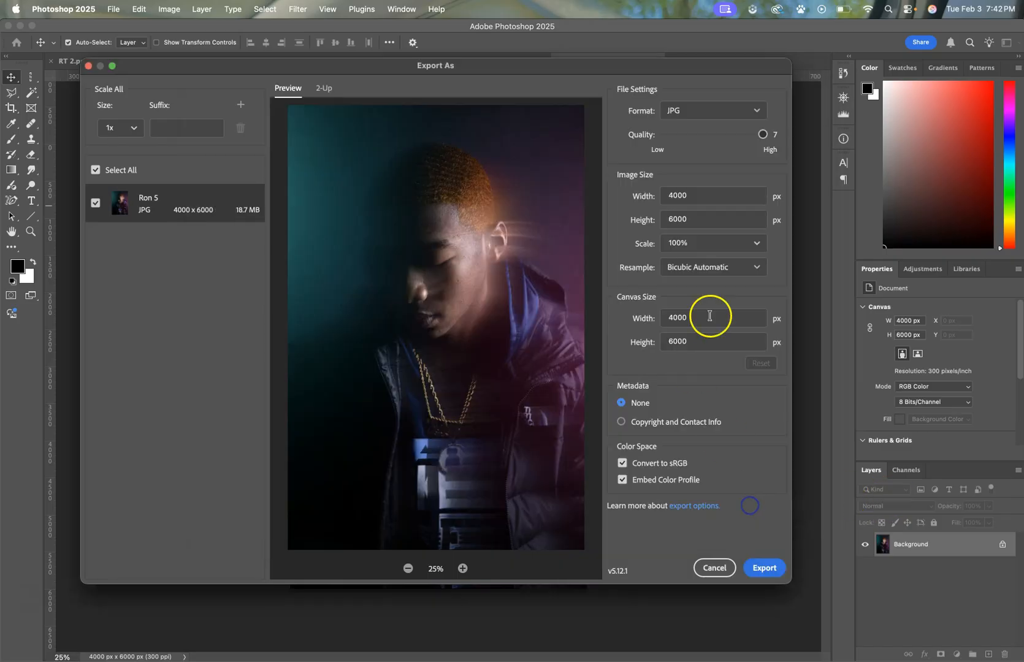
pyautogui.click(714, 569)
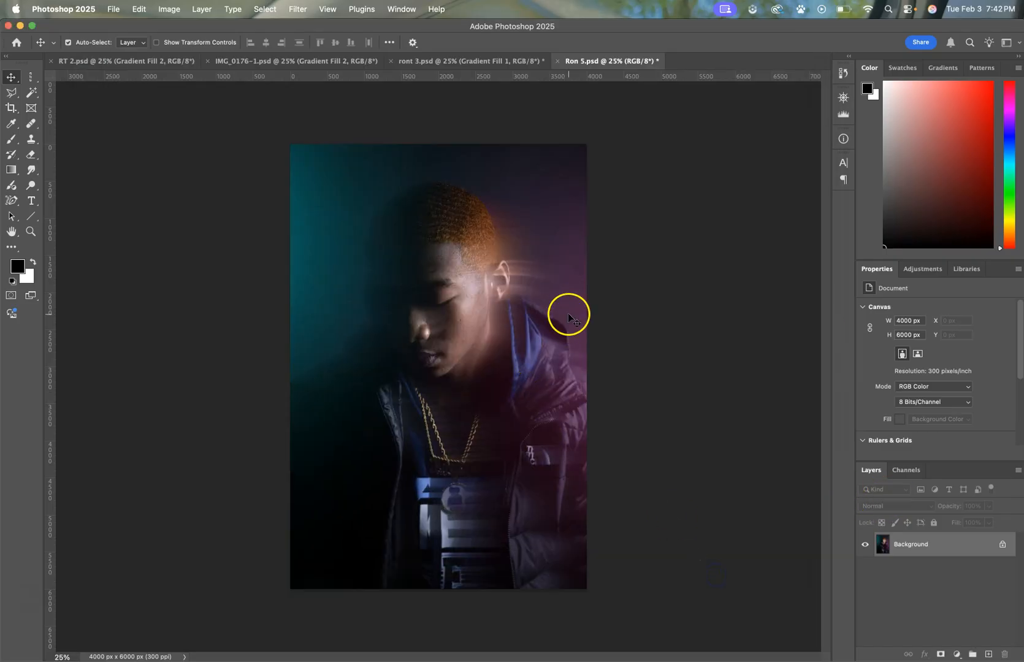